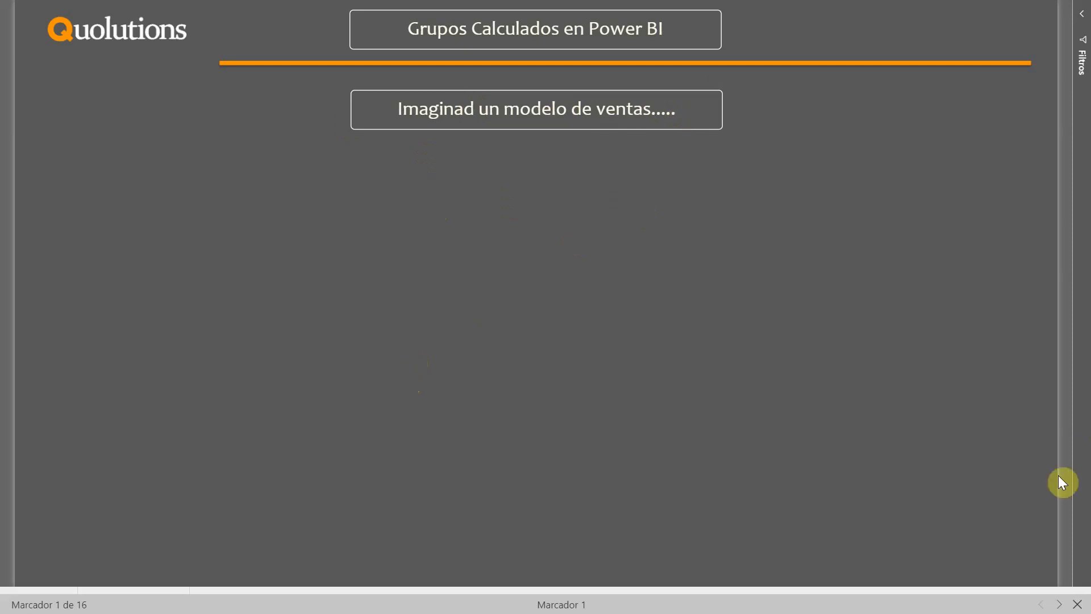
Advance through the report's bookmarks from Marcador 1 to Marcador 16 to present the sales model's measures and time calculations.
click(1059, 604)
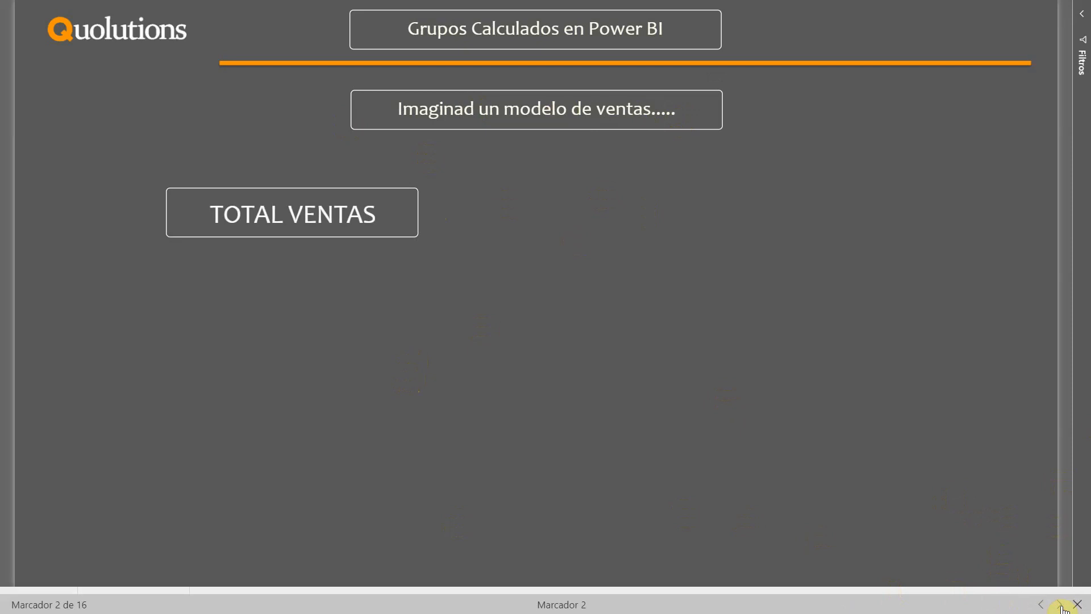
click(1060, 604)
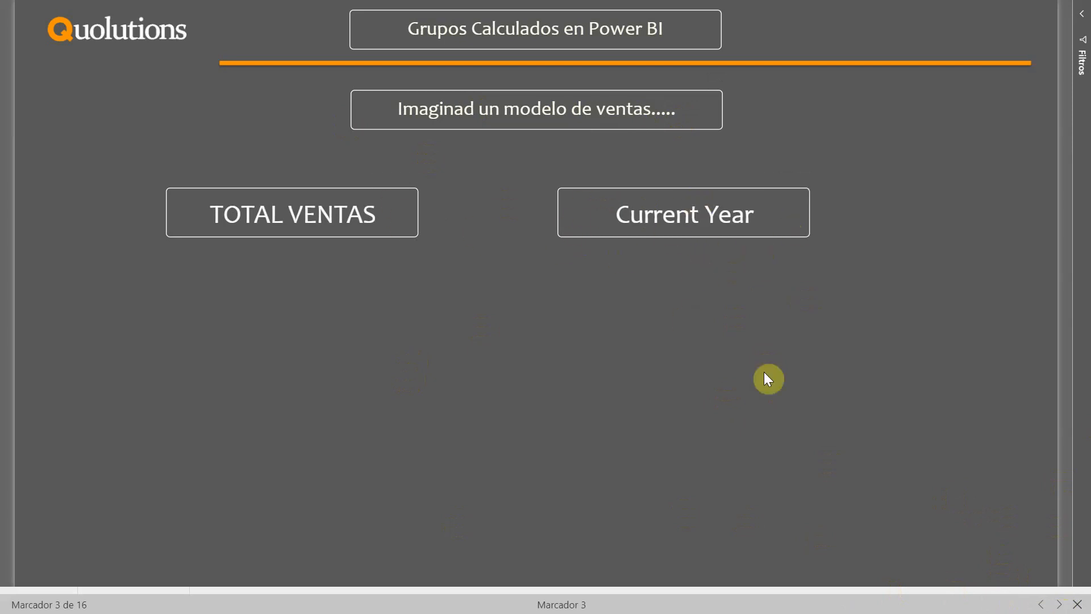
click(1060, 605)
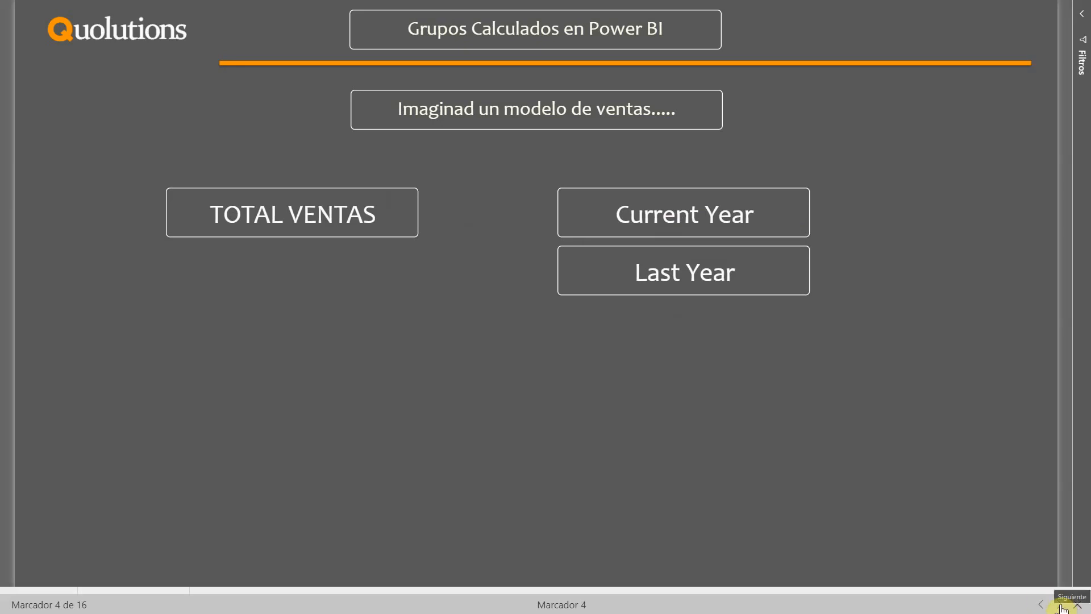
click(1061, 607)
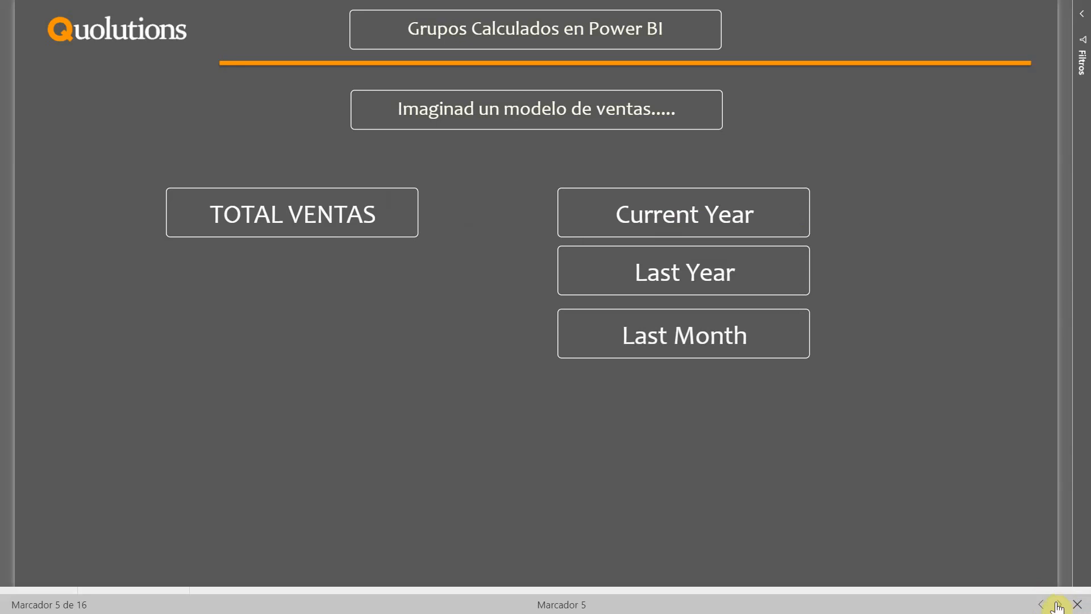
click(1060, 607)
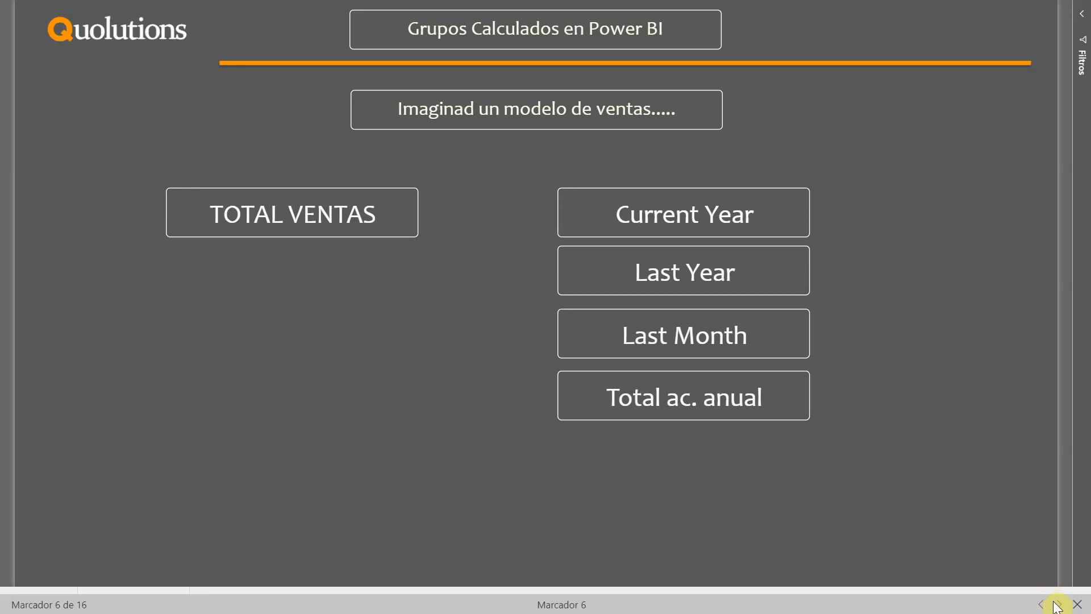
click(1059, 607)
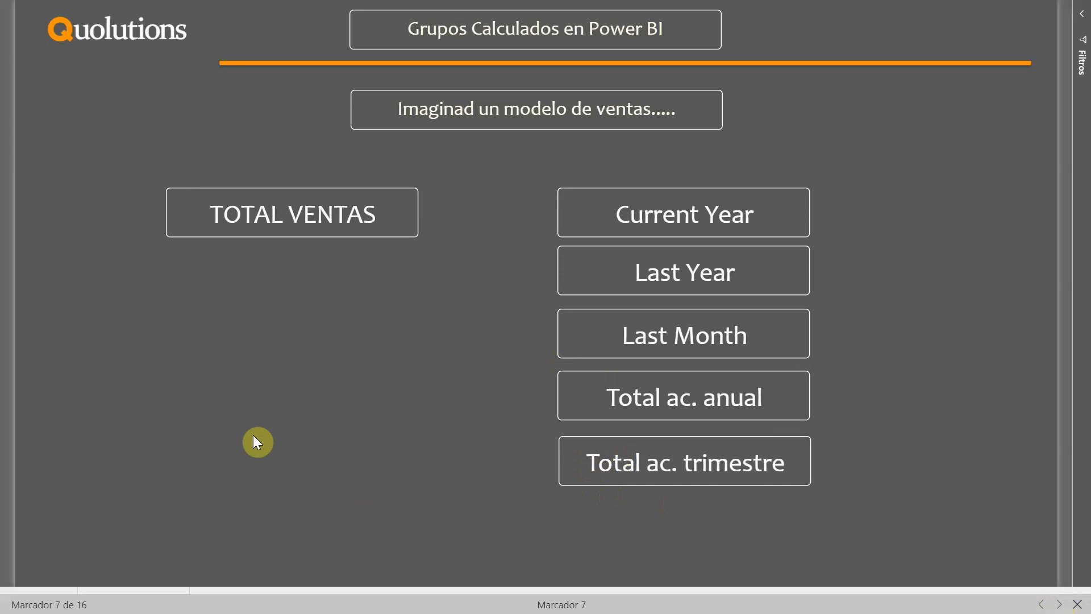
click(1059, 604)
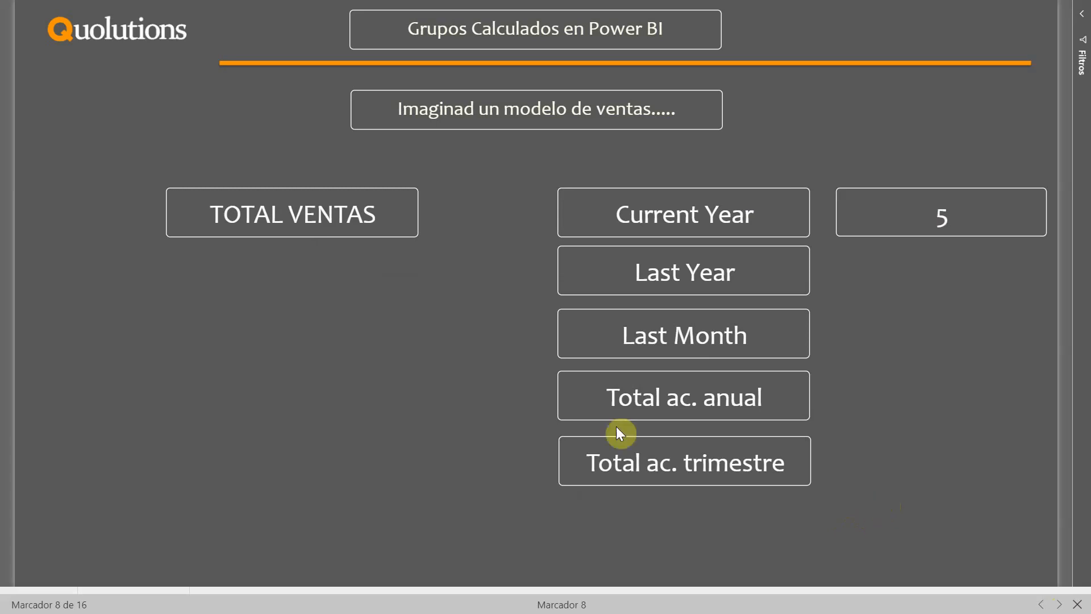
click(1059, 604)
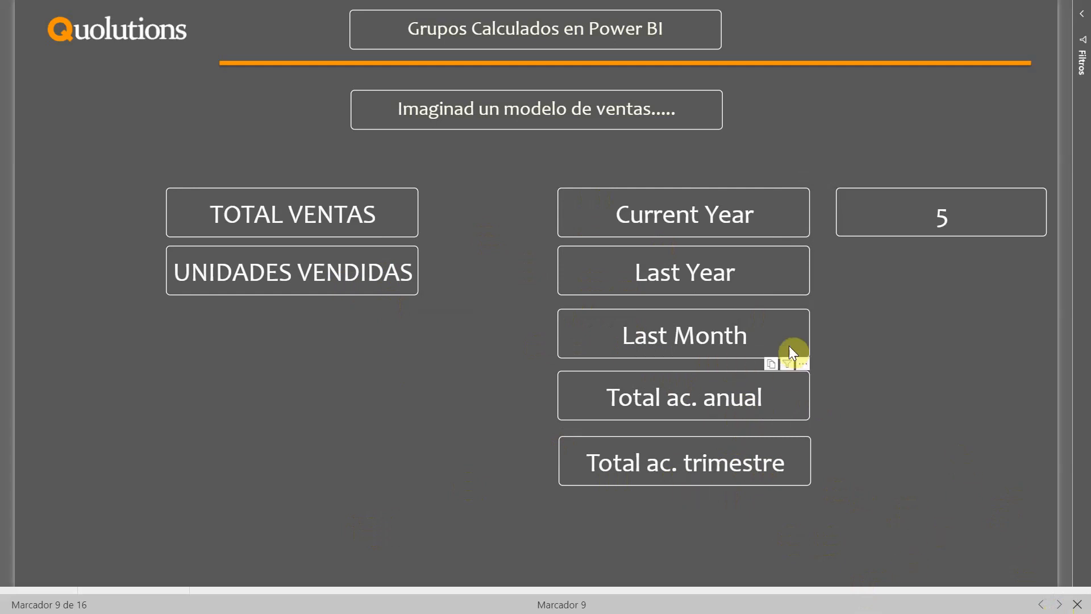
click(1059, 605)
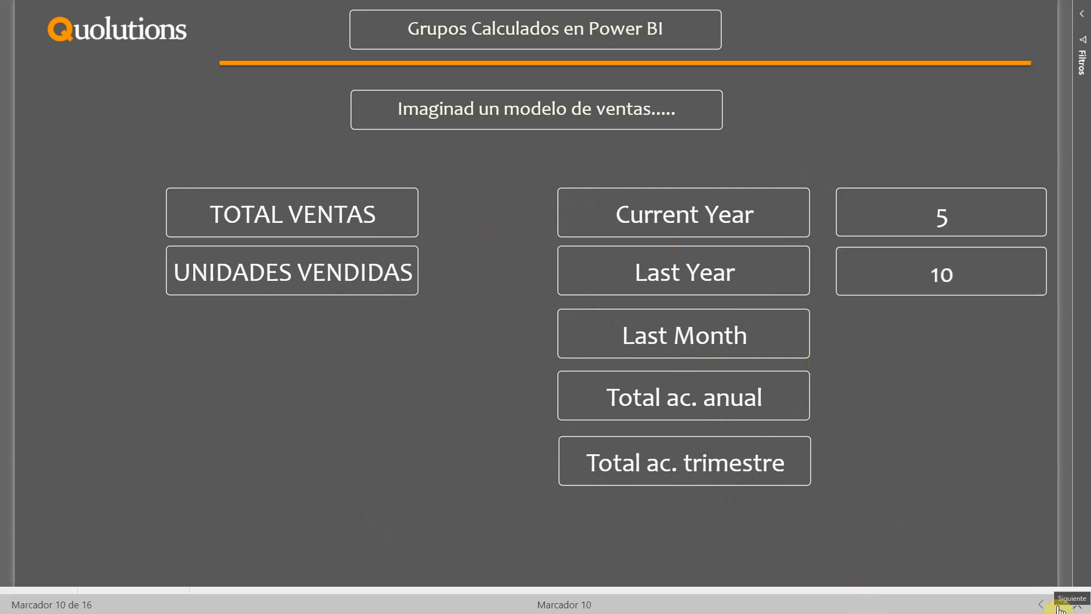
click(1060, 605)
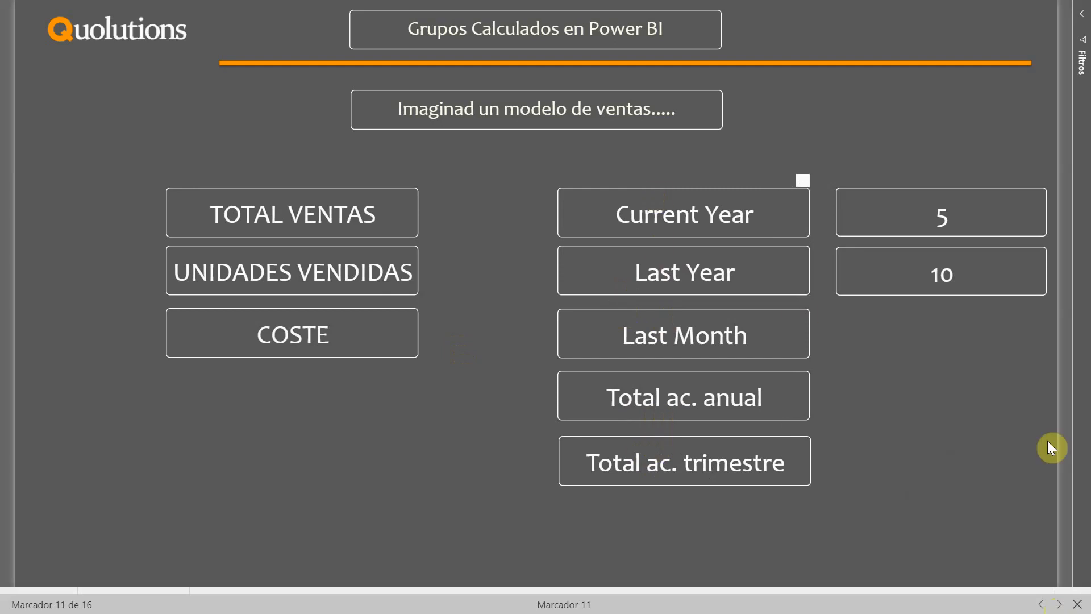
click(1059, 604)
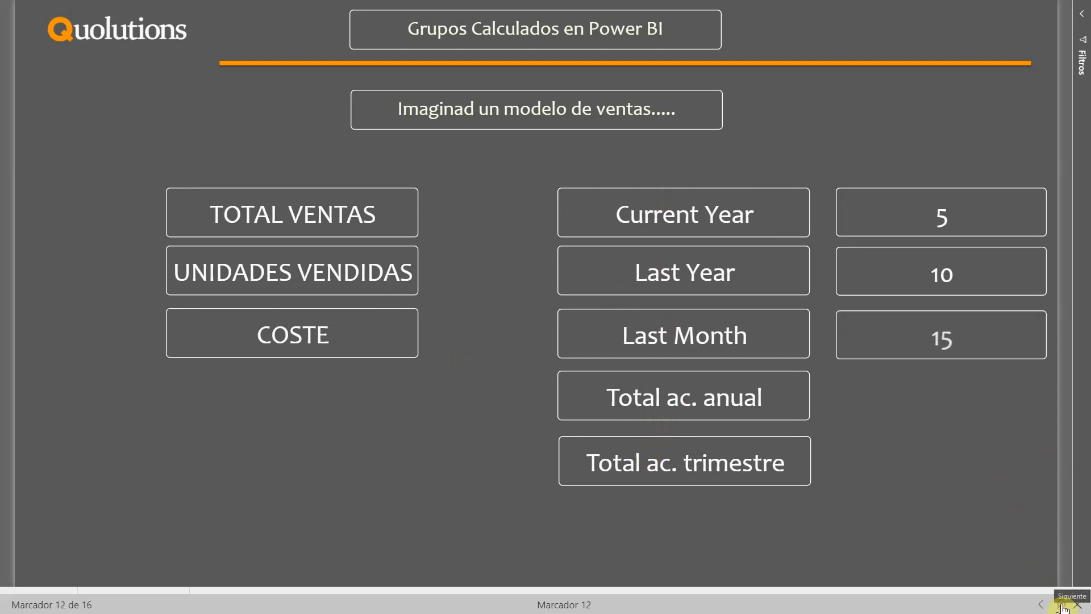
click(1058, 606)
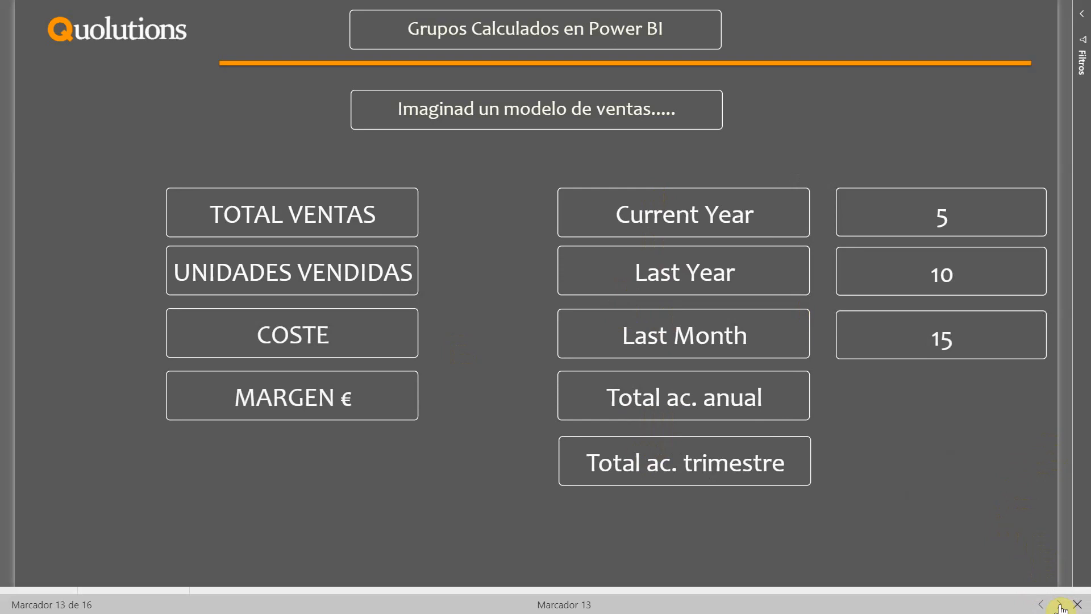
click(1060, 605)
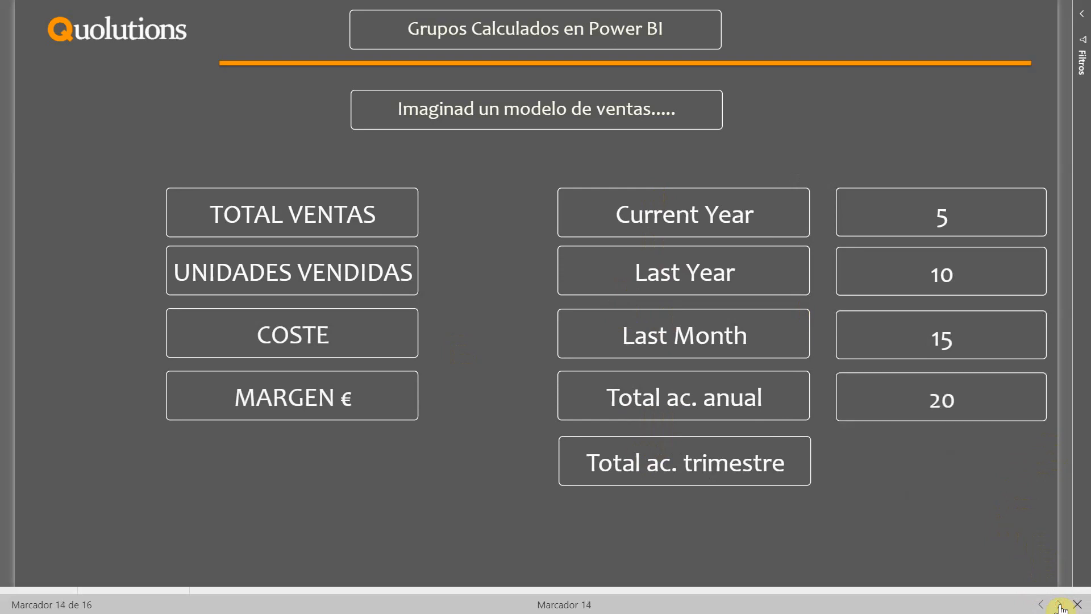
click(1060, 605)
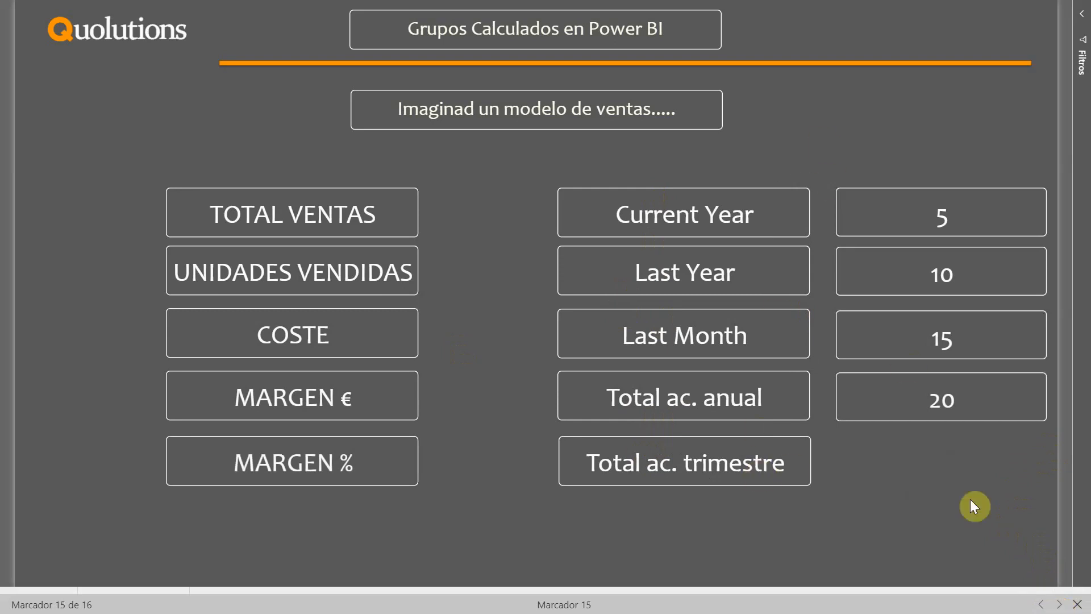
click(1060, 605)
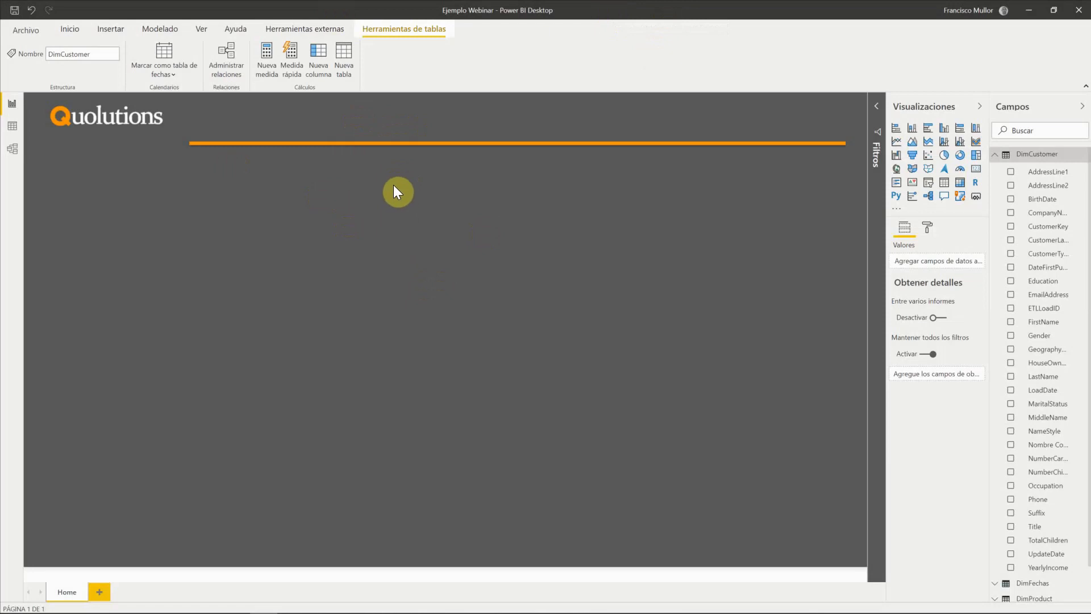
Collapse the DimCustomer fields, then reposition FactOnlineSales, DimCustomer and DimProduct in the model diagram, placing DimProduct above FactOnlineSales.
click(997, 158)
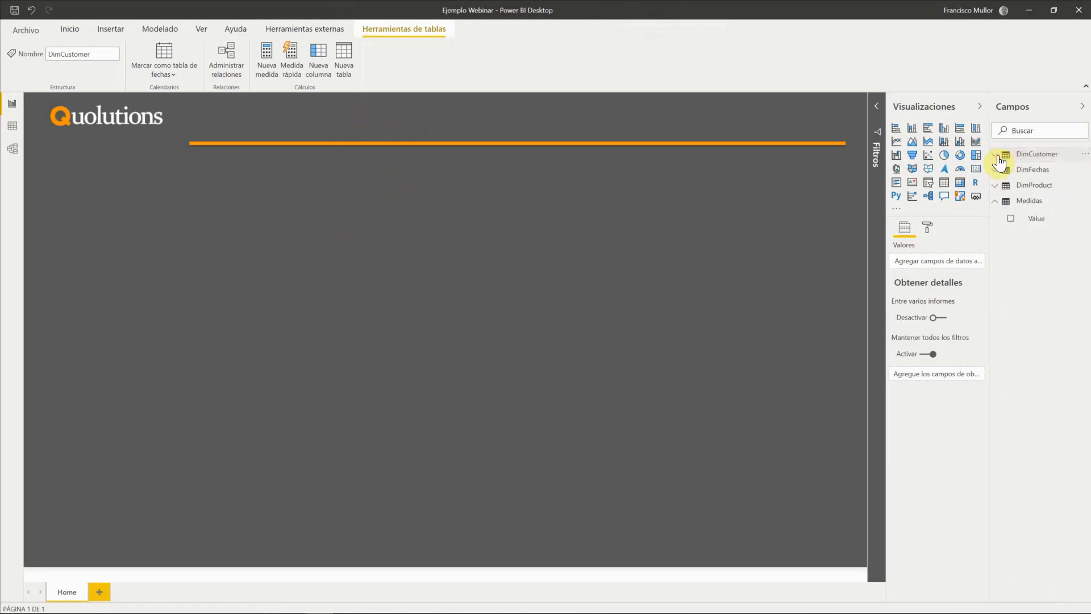
click(13, 149)
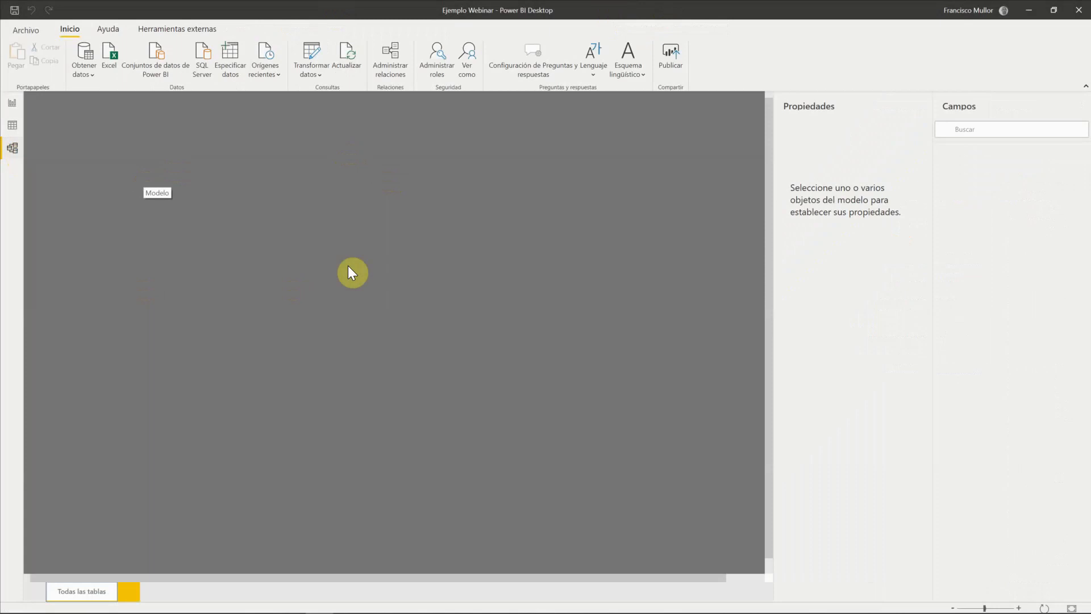
drag(367, 264, 305, 345)
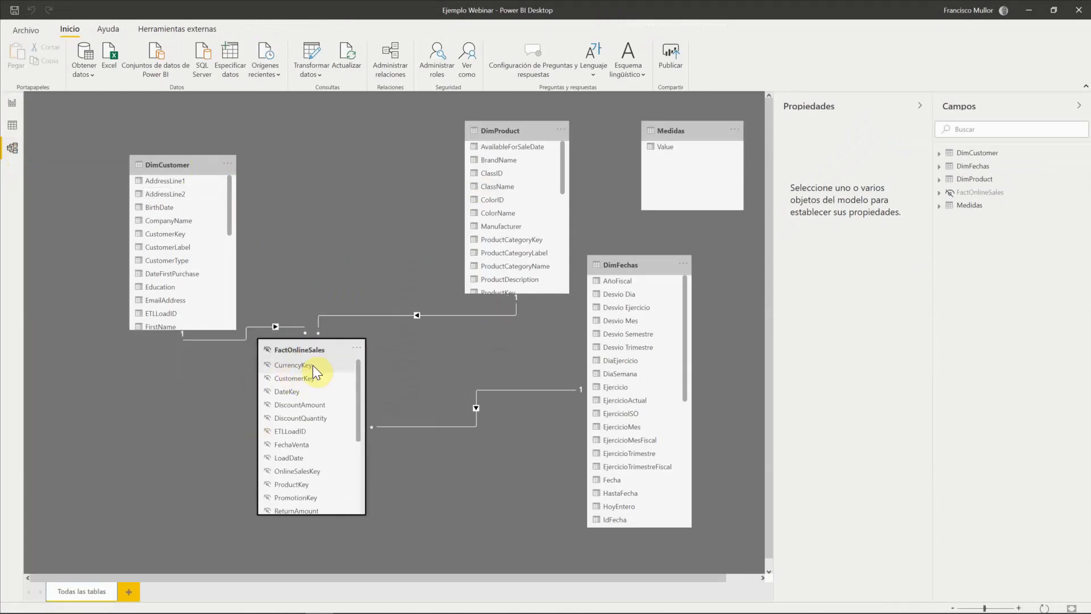
drag(182, 165, 133, 158)
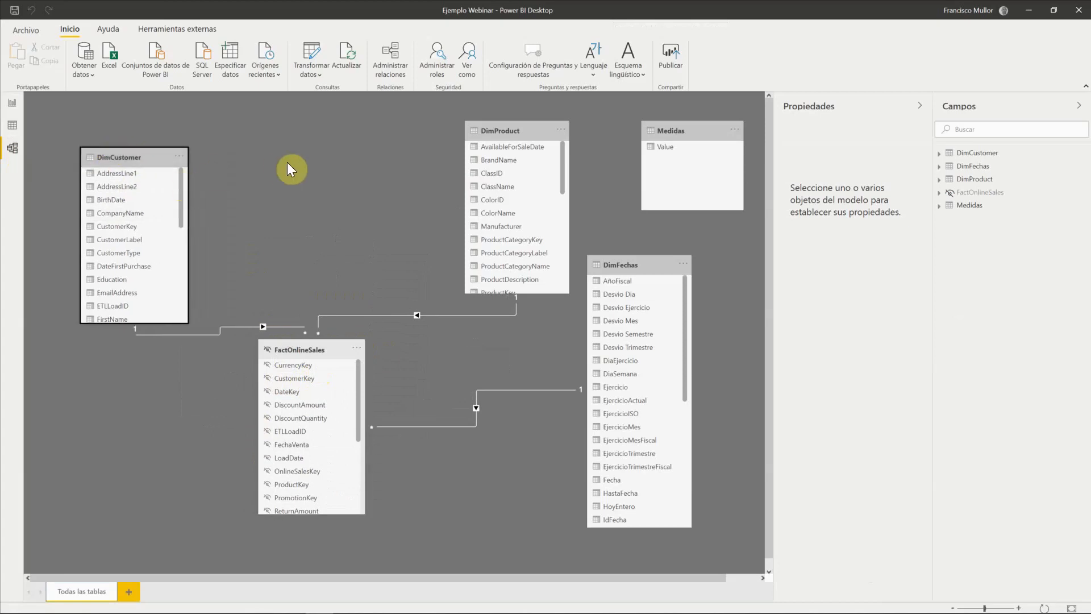
drag(514, 128, 321, 130)
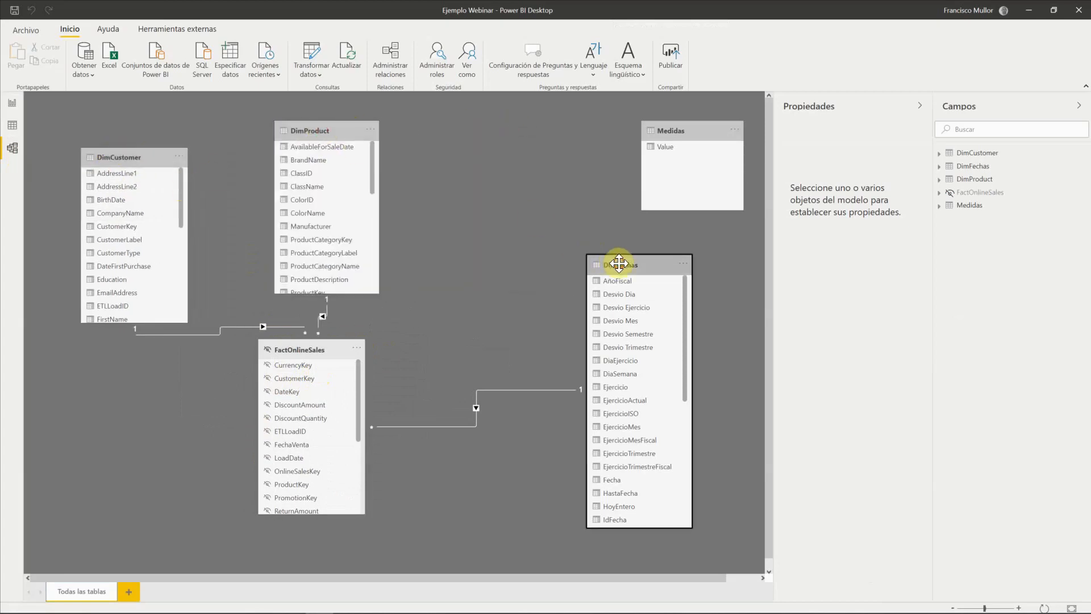
Place DimFechas closer to FactOnlineSales in the model diagram and shift Medidas and FactOnlineSales slightly down.
drag(621, 263, 492, 212)
drag(659, 134, 655, 170)
drag(324, 349, 327, 362)
click(519, 219)
drag(518, 221, 522, 214)
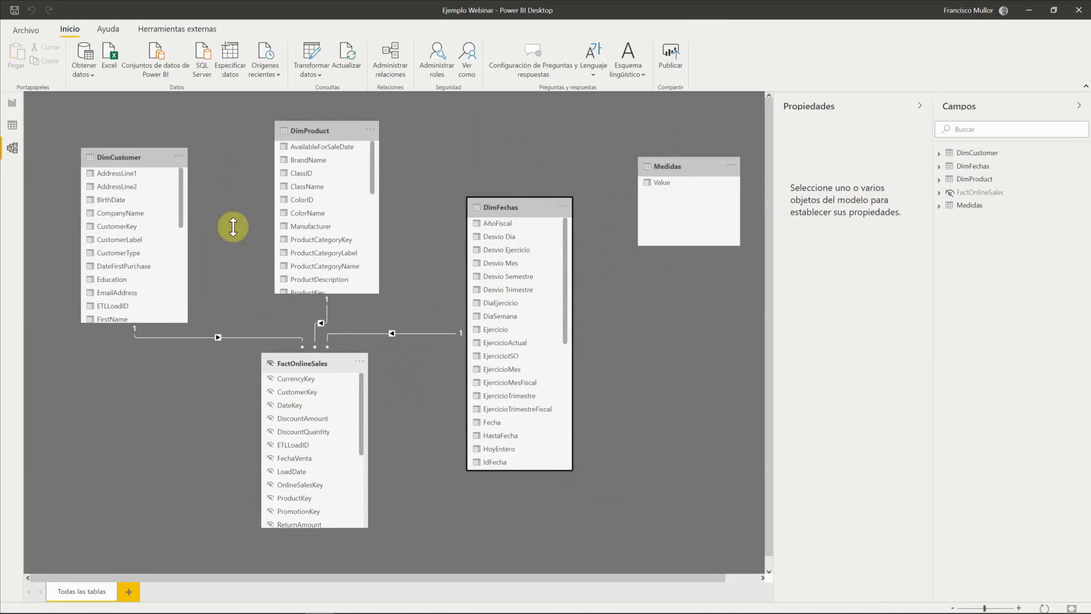
click(640, 340)
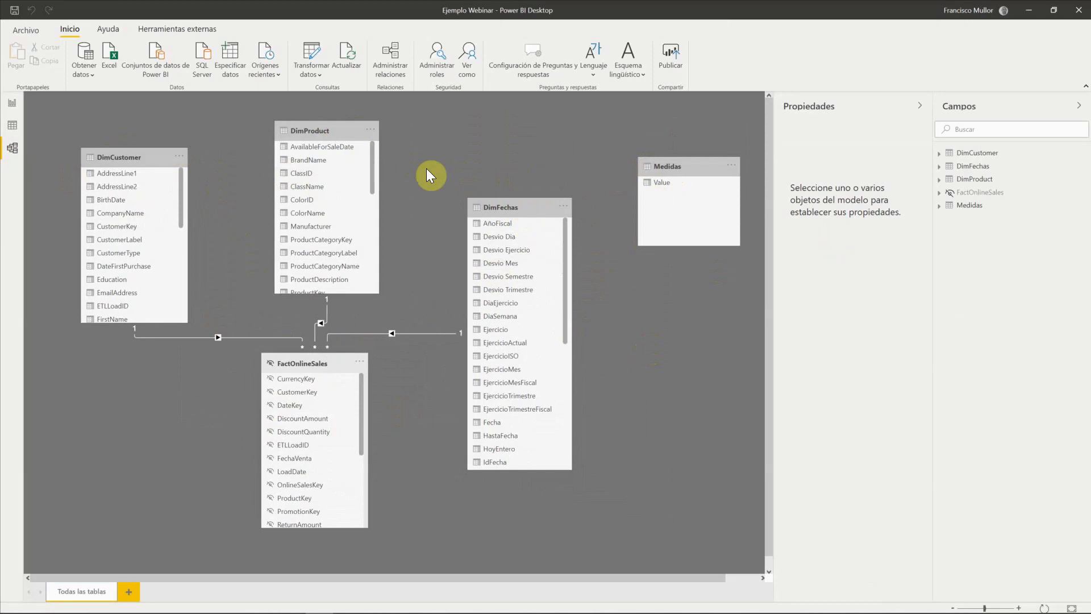
Return to the report view and create a new measure named Ventas in the Medidas table.
click(20, 125)
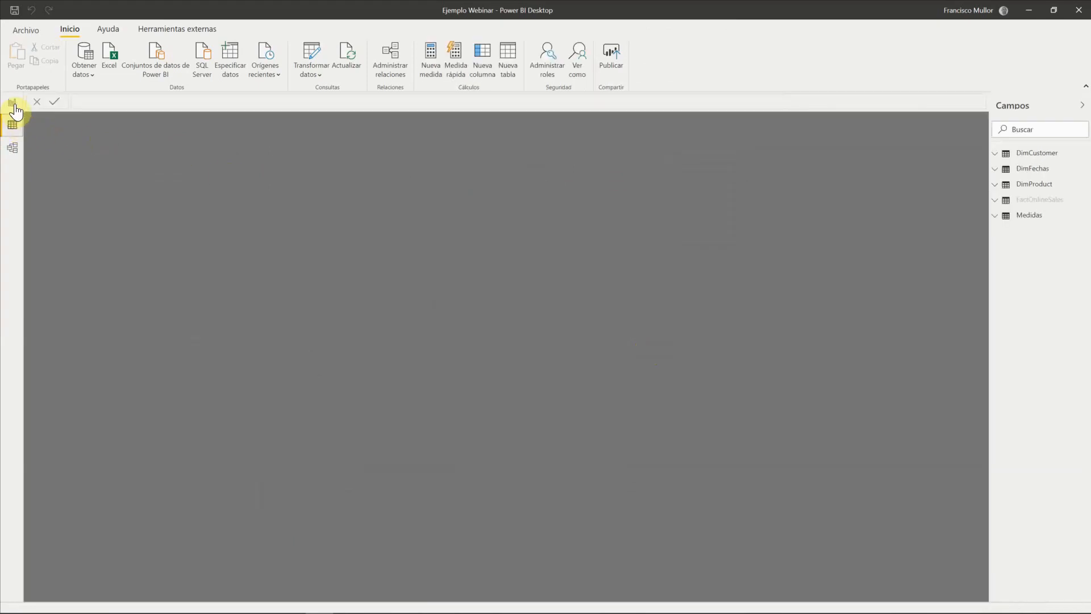
click(14, 104)
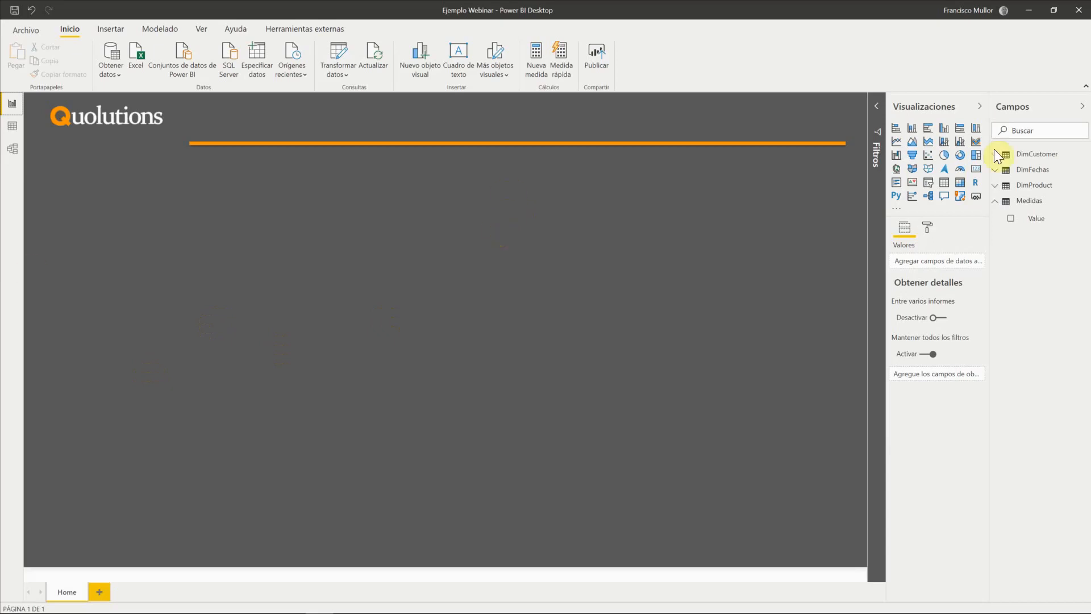
right_click(1030, 211)
click(470, 398)
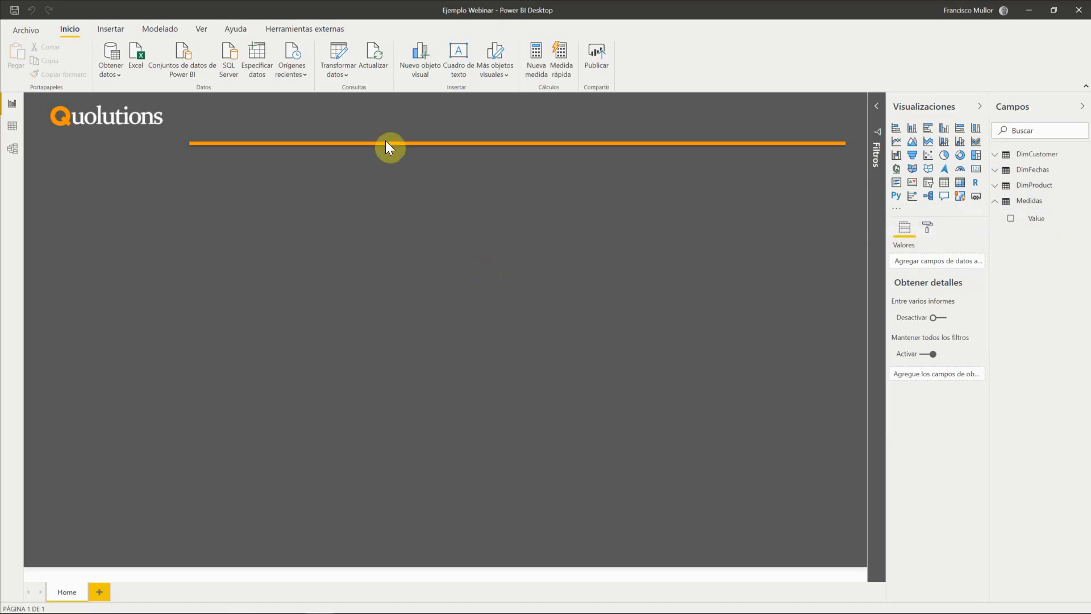
double_click(90, 101)
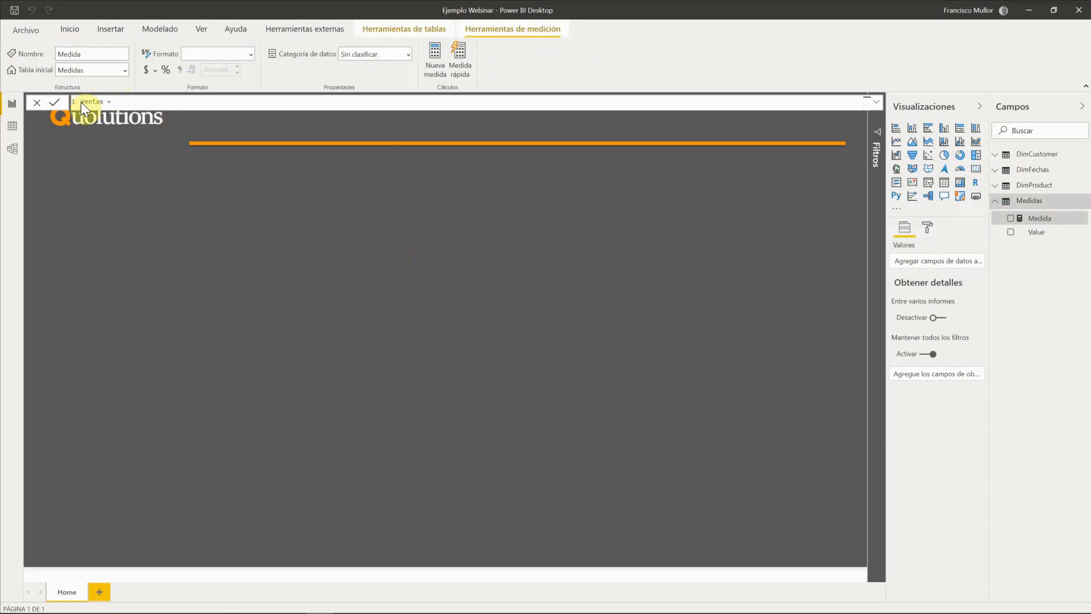
Start the Ventas formula with the SUMX function over the FactOnlineSales table.
text(sum()
key(BackSpace)
key(Down)
key(Down)
key(Down)
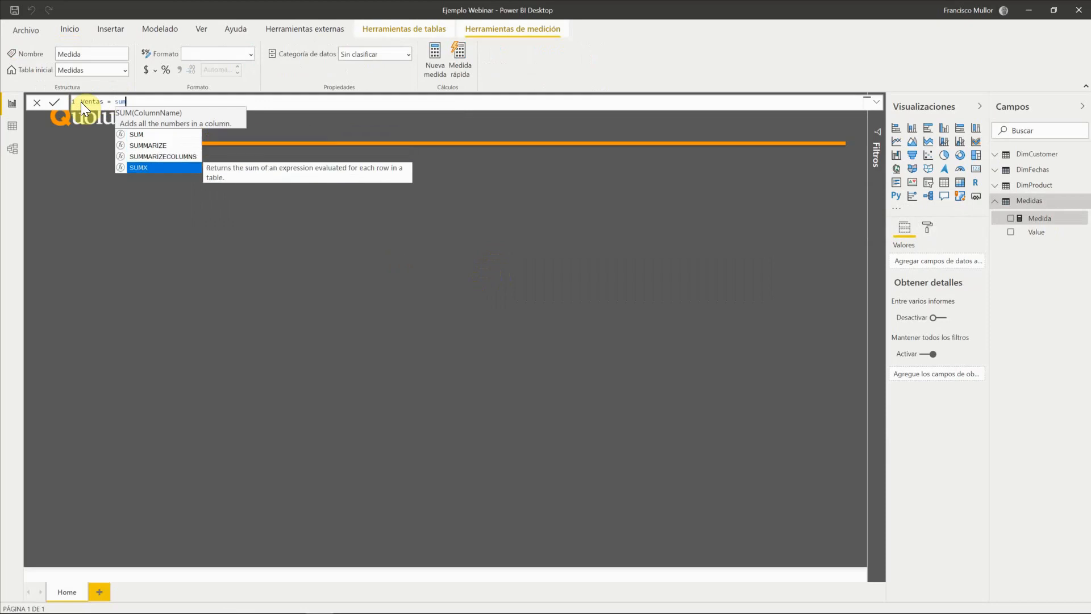
key(Tab)
text(factOnlinesales)
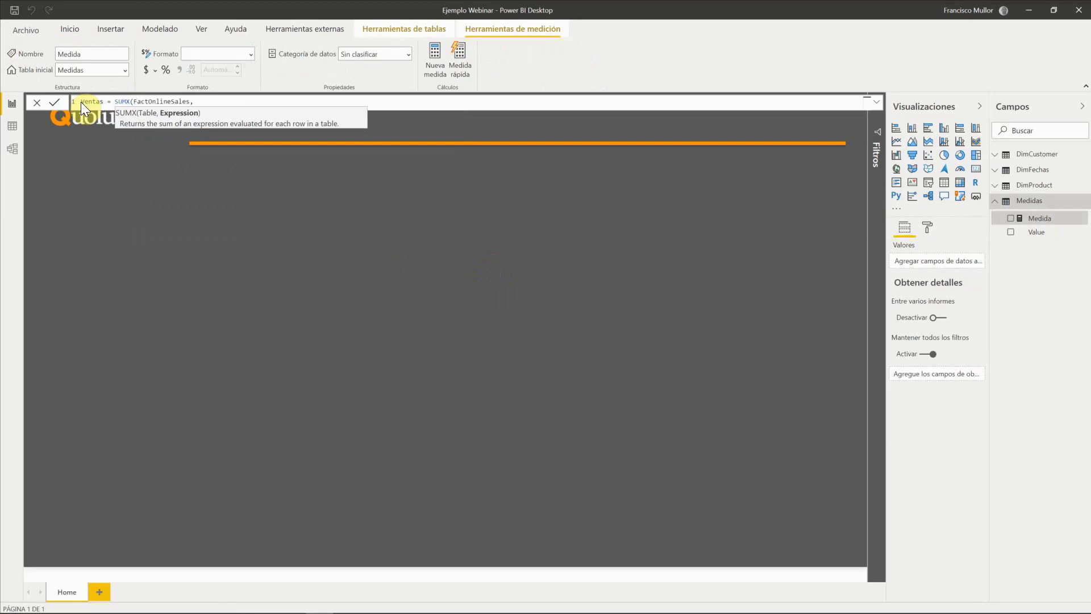
Insert the FactOnlineSales[SalesQuantity] column as the expression of the SUMX function.
text(sales)
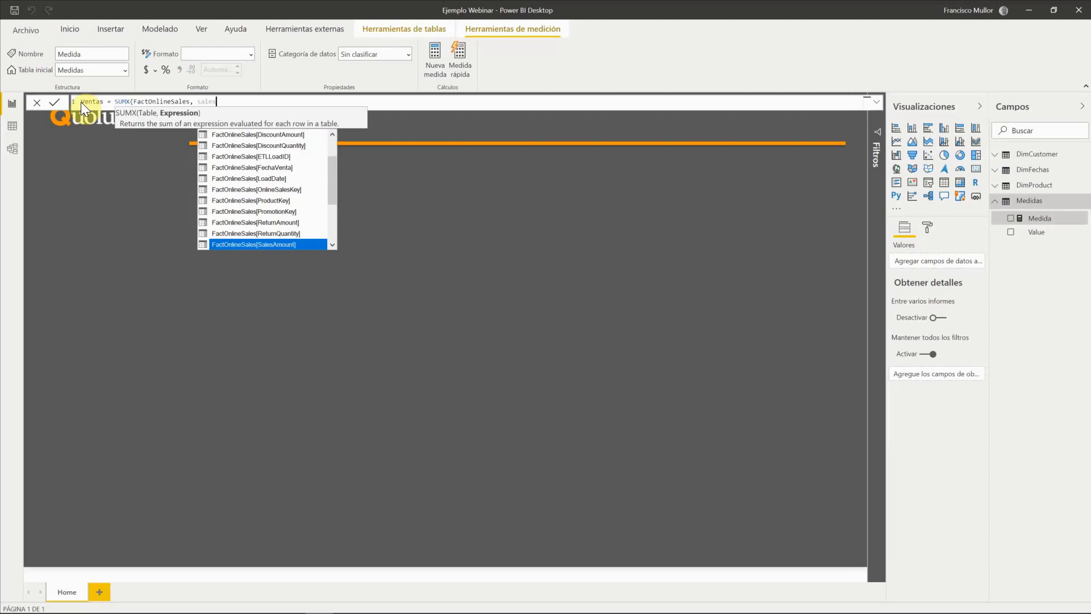
key(Up)
key(Up)
key(Up)
key(Up)
key(Up)
key(Up)
key(Down)
key(Down)
key(Down)
key(Down)
key(Down)
key(Down)
key(Down)
key(Down)
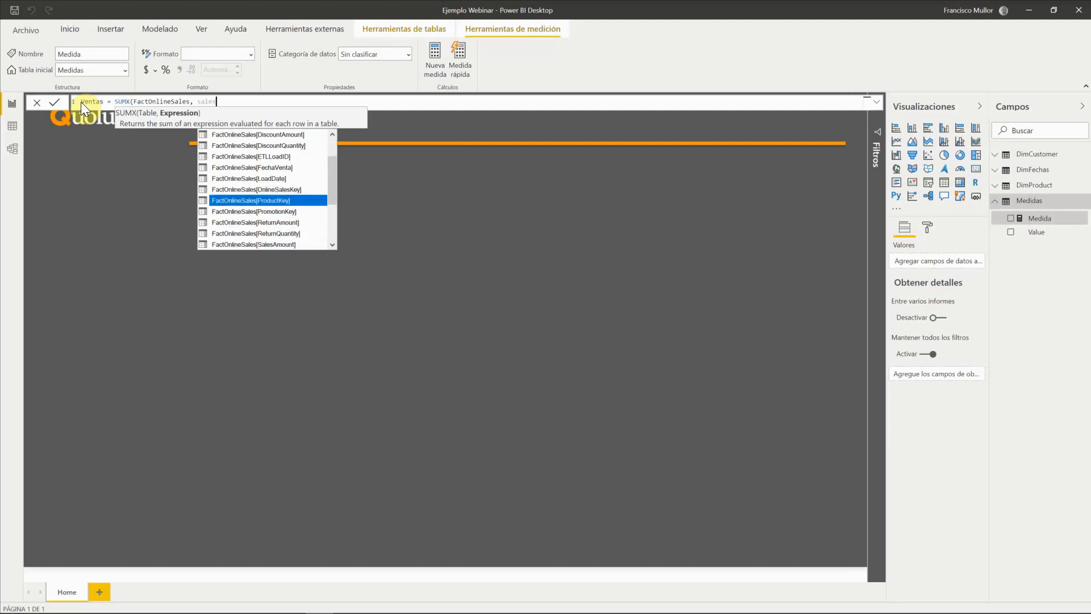
key(Down)
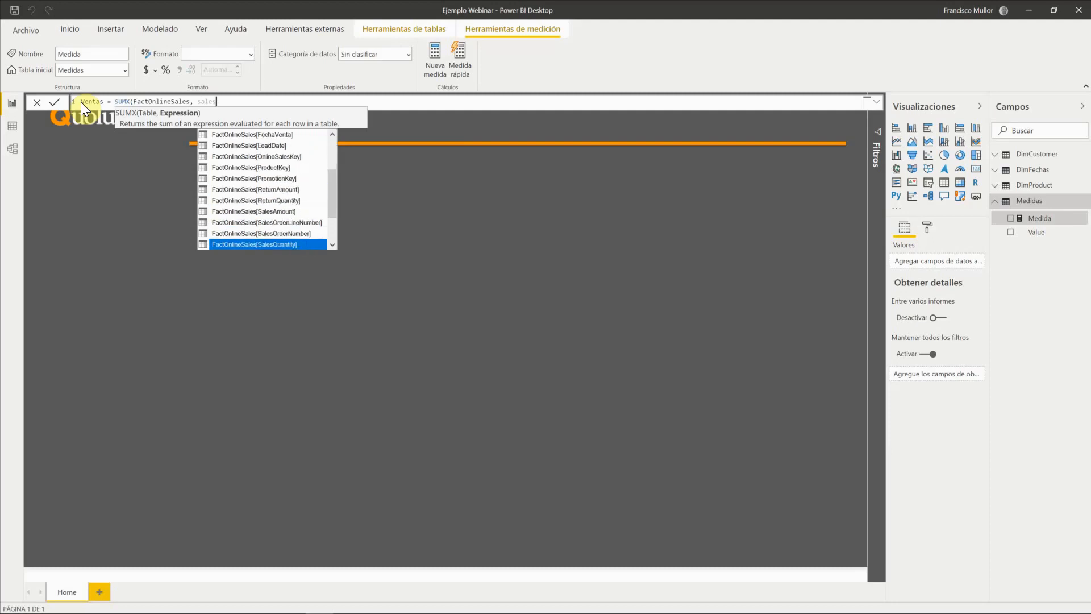
key(Tab)
Turn the SUMX expression into a parenthesised product of FactOnlineSales[SalesQuantity] and FactOnlineSales[UnitPrice].
key(Left)
key(Left)
key(Left)
key(Left)
key(Left)
key(Left)
key(Left)
key(Left)
key(Left)
key(Left)
key(Left)
key(Left)
key(Left)
key(Left)
key(Left)
key(Left)
key(Left)
key(Left)
key(Left)
key(Left)
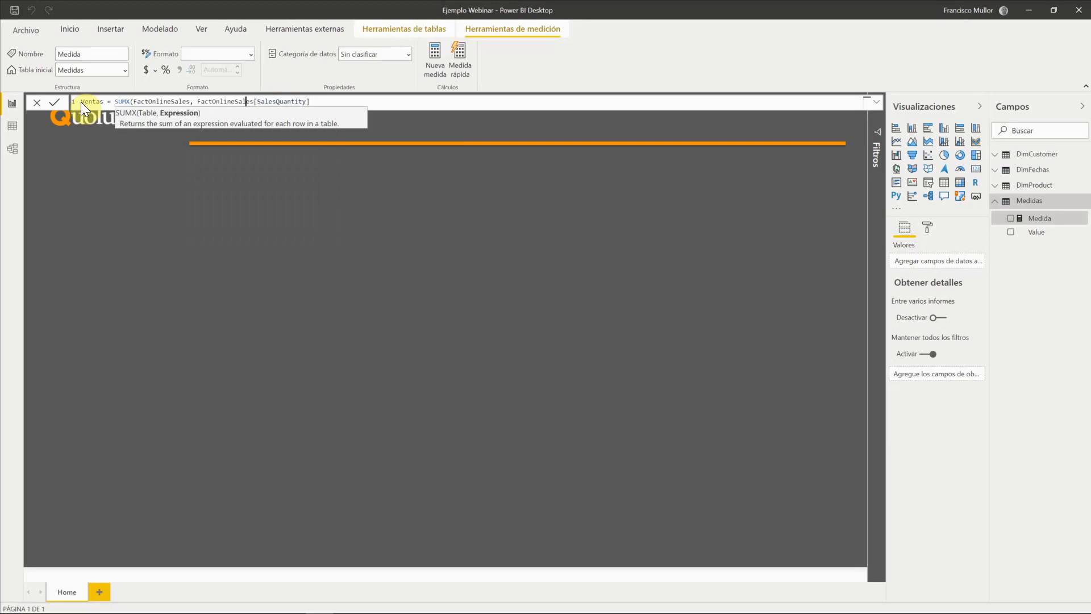
key(Left)
key(Left)
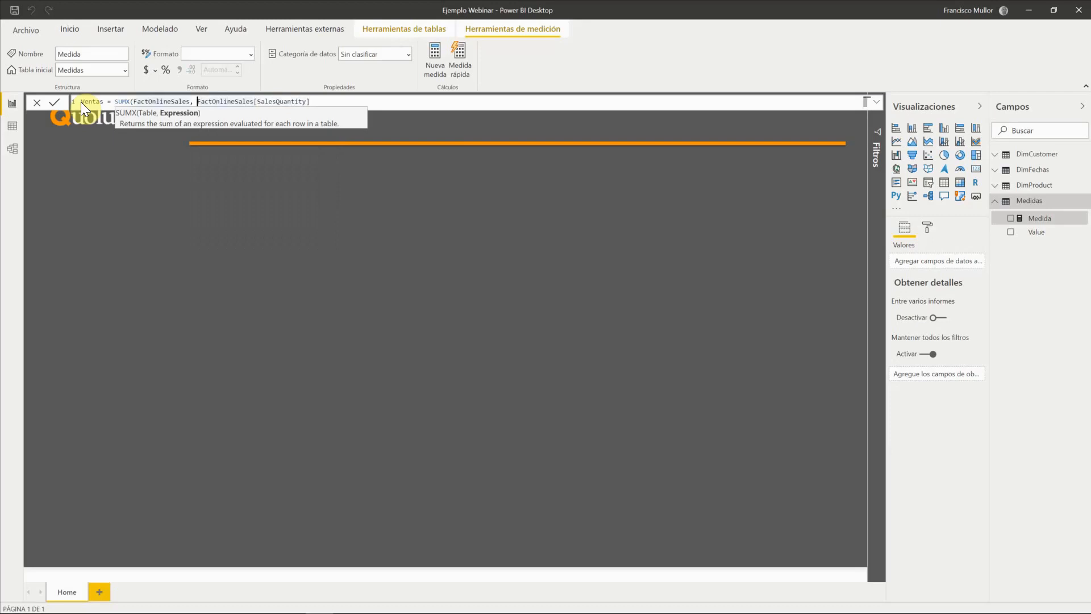
text(()
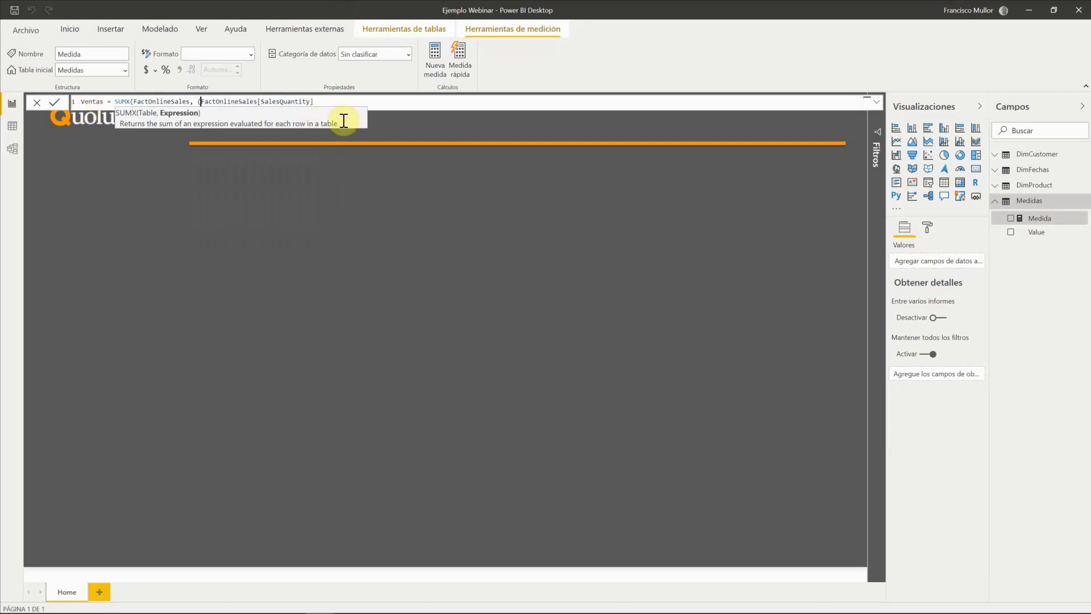
click(335, 101)
text(* un)
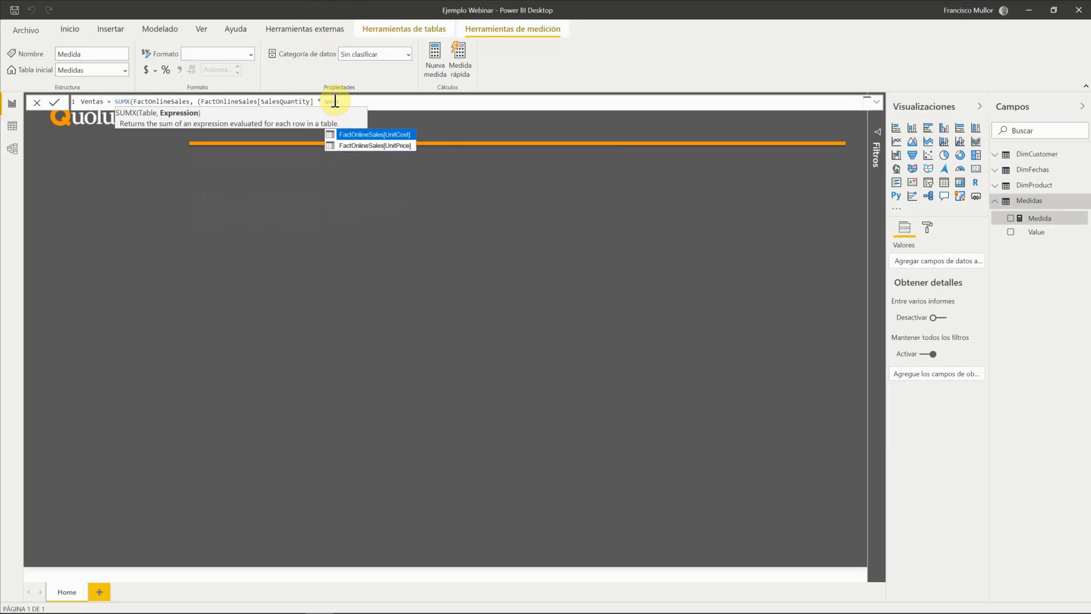
key(Tab)
text())
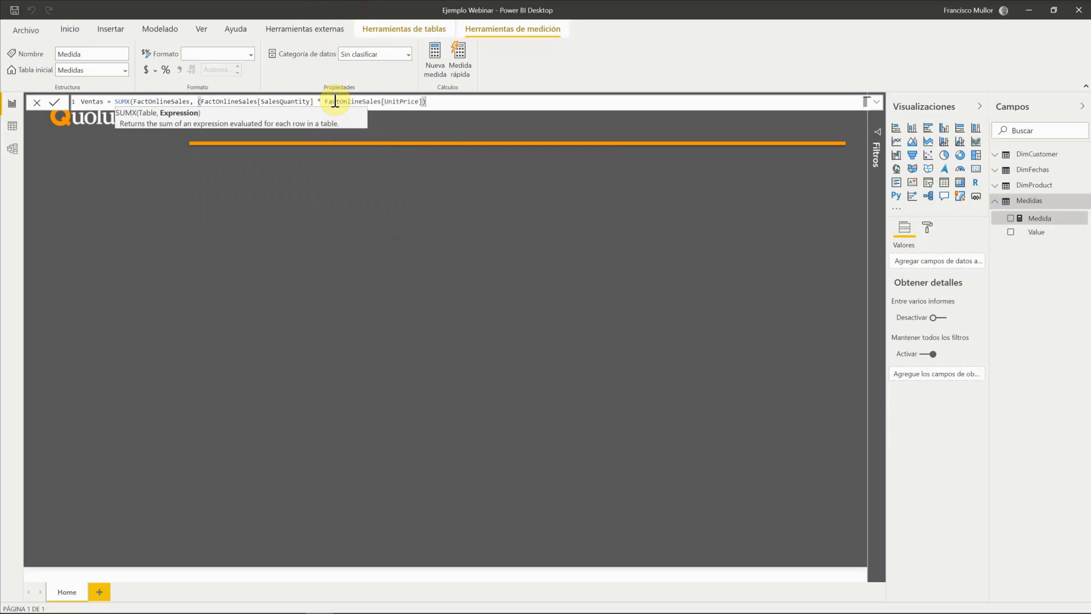
Subtract FactOnlineSales[ReturnQuantity]*FactOnlineSales[UnitPrice] from the sales product and add a closing parenthesis.
text(-return)
key(Down)
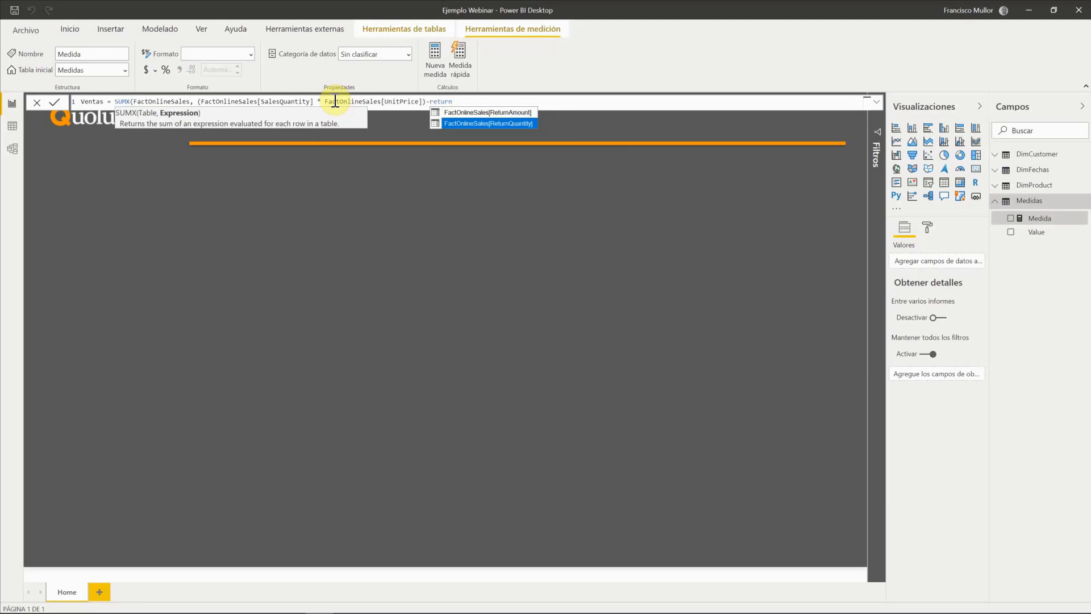
key(Tab)
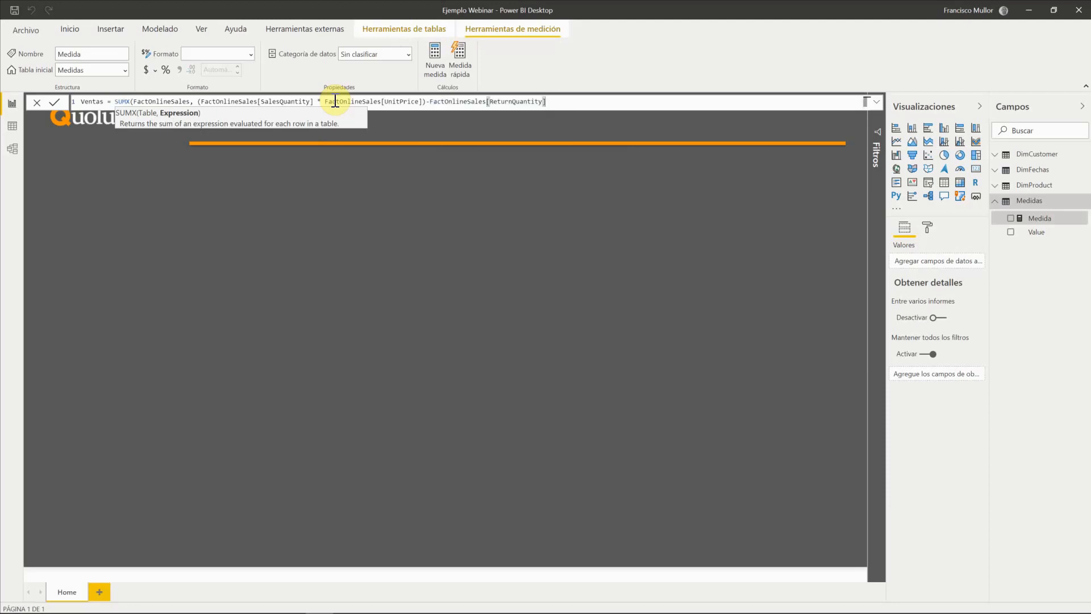
text(*unit)
key(Down)
key(Tab)
text())
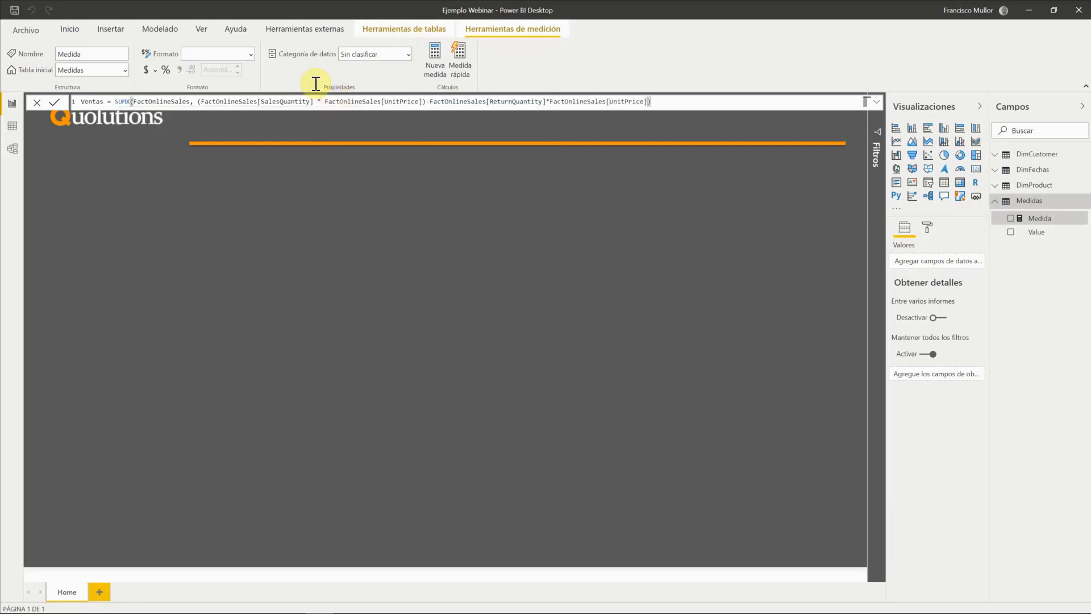
Add an opening parenthesis before FactOnlineSales[ReturnQuantity] to group the returns product, and commit the Ventas measure.
click(430, 101)
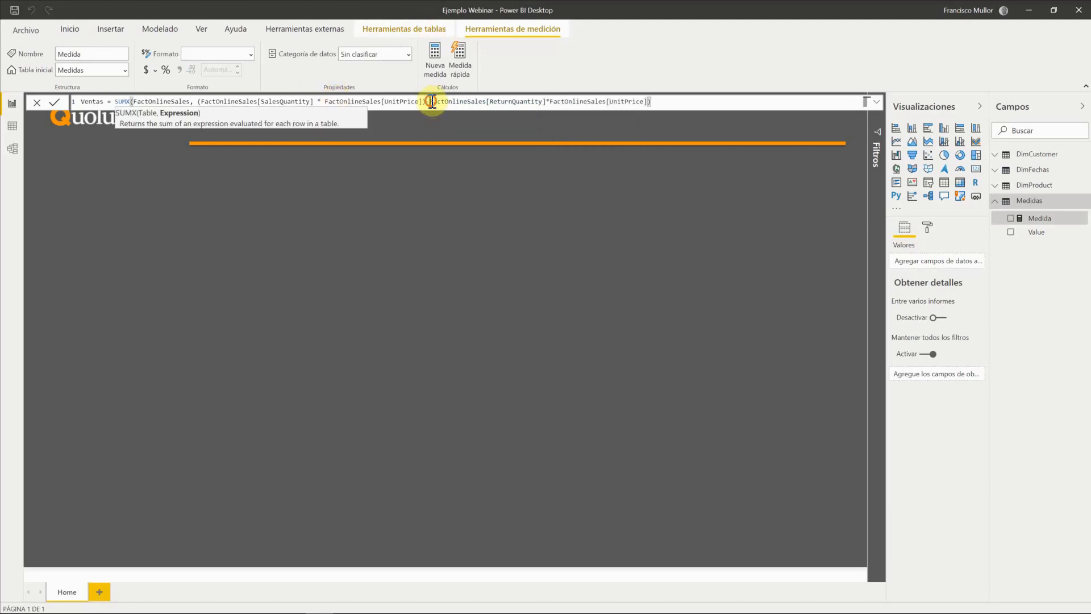
text(()
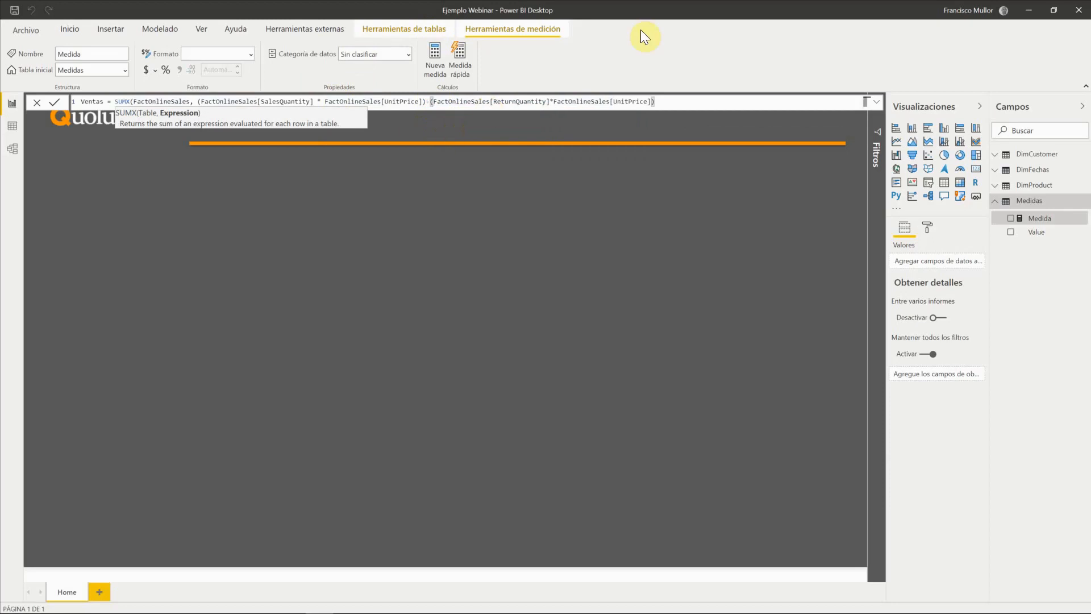
click(675, 101)
key(Return)
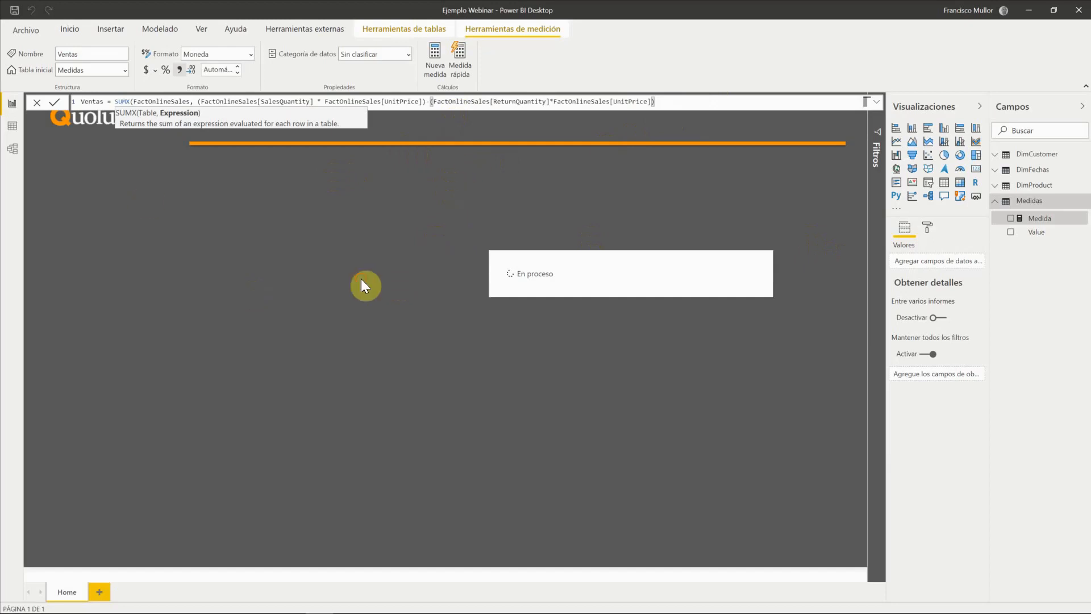
Create a column chart of the Ventas measure on the report page and enlarge it.
drag(1031, 236, 292, 268)
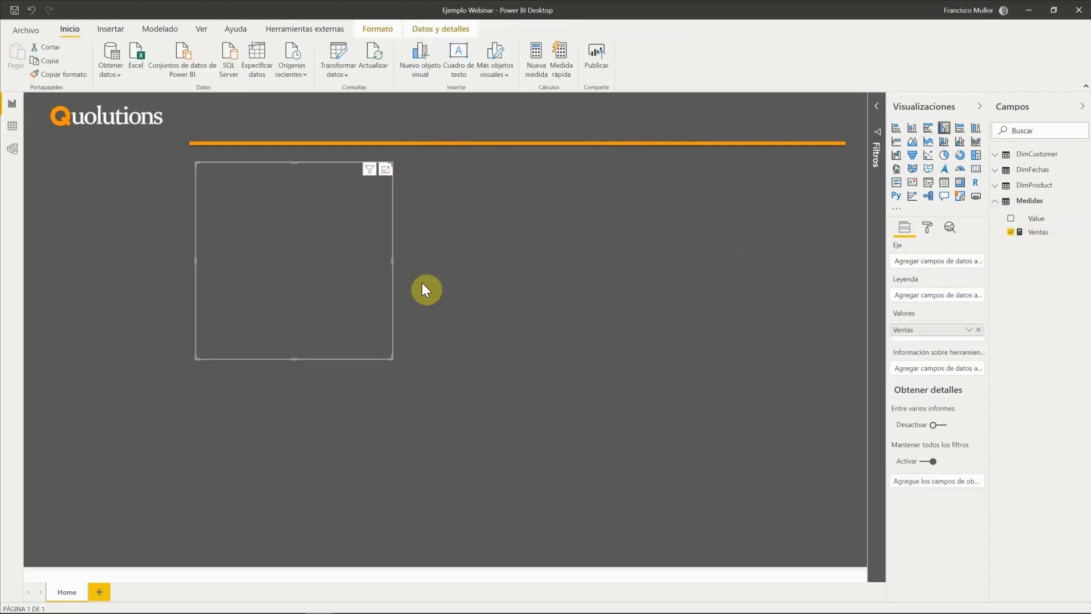
drag(391, 358, 493, 436)
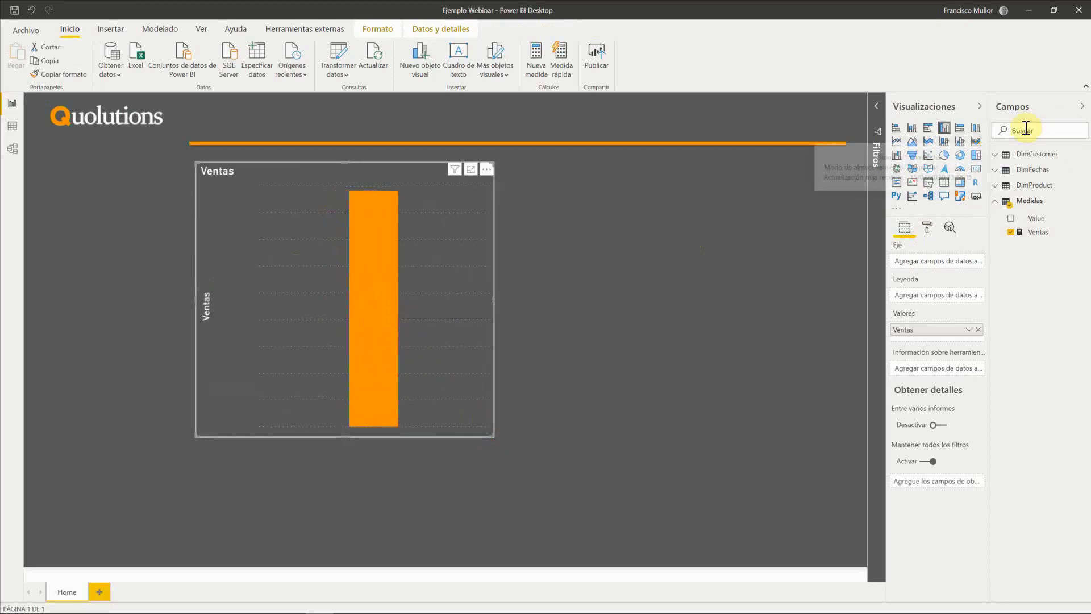
Search the fields for "mes", add EjercicioMes from DimFechas to the Ventas chart's axis and widen the chart.
click(1044, 130)
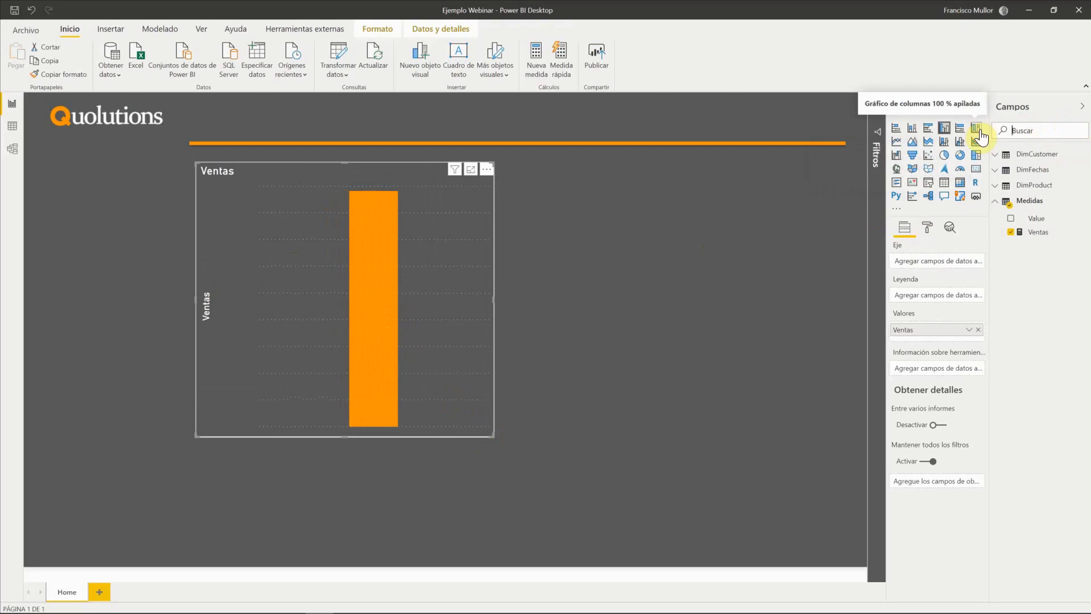
text(mes de)
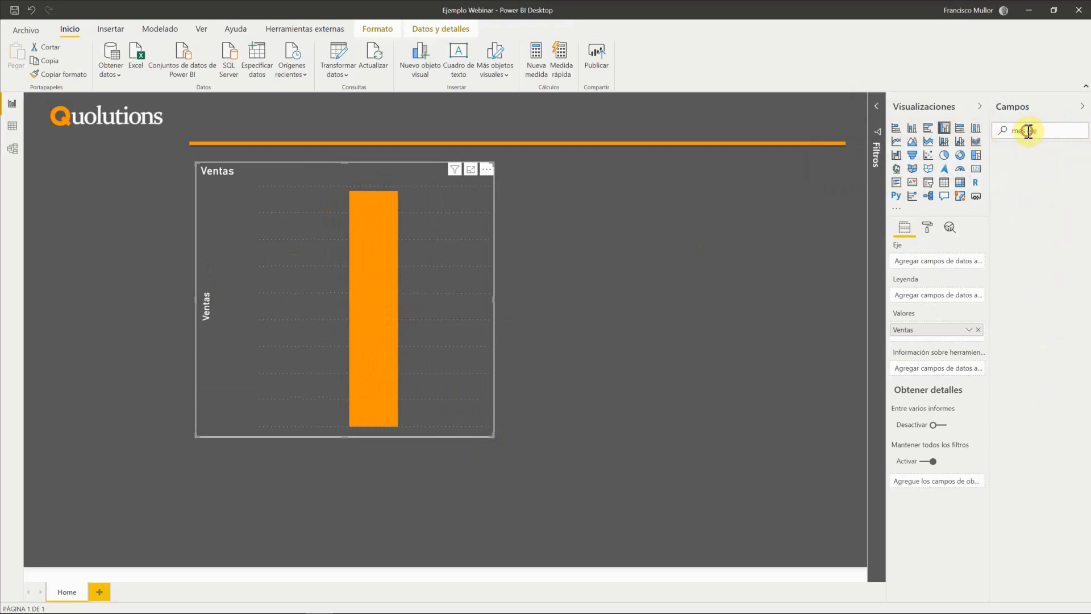
click(1050, 131)
key(BackSpace)
key(BackSpace)
key(BackSpace)
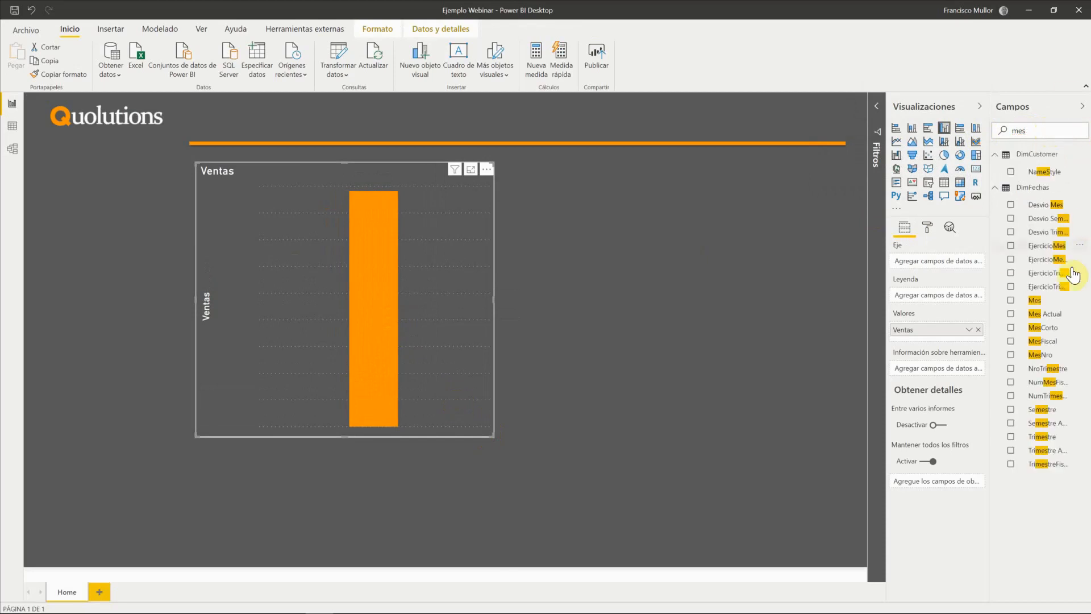
click(433, 341)
drag(433, 342, 454, 329)
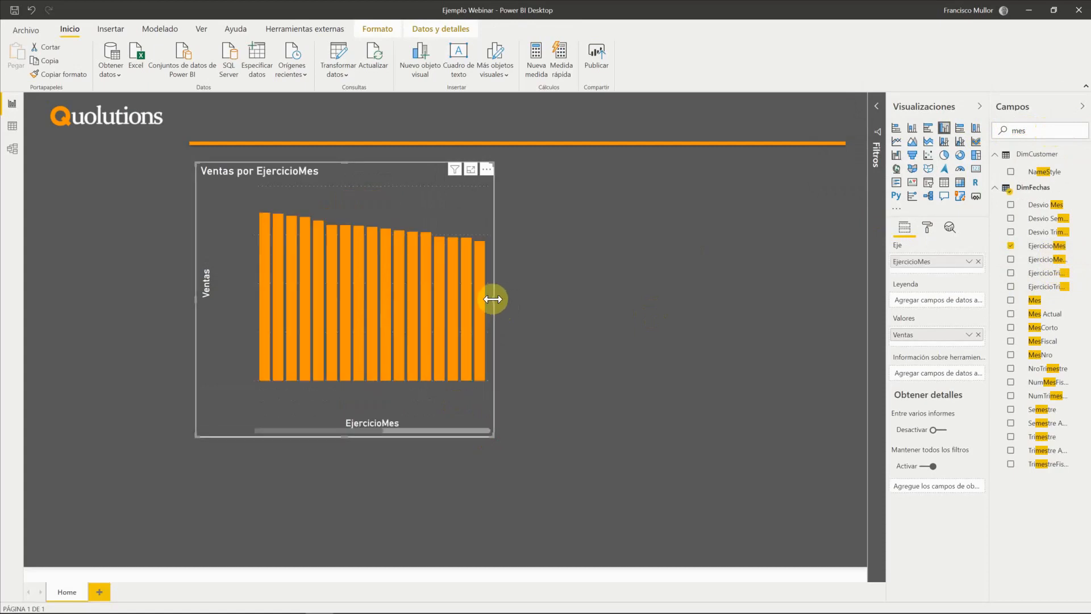
drag(492, 299, 749, 318)
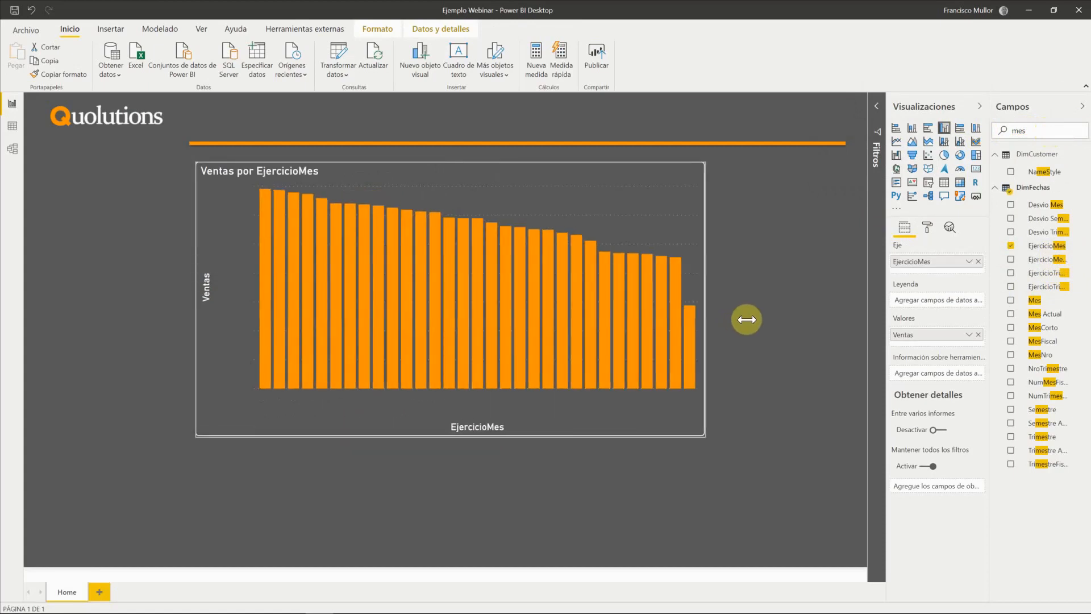
Set the chart's X-axis label colour to a light theme colour and extend the chart's left edge outward.
click(931, 226)
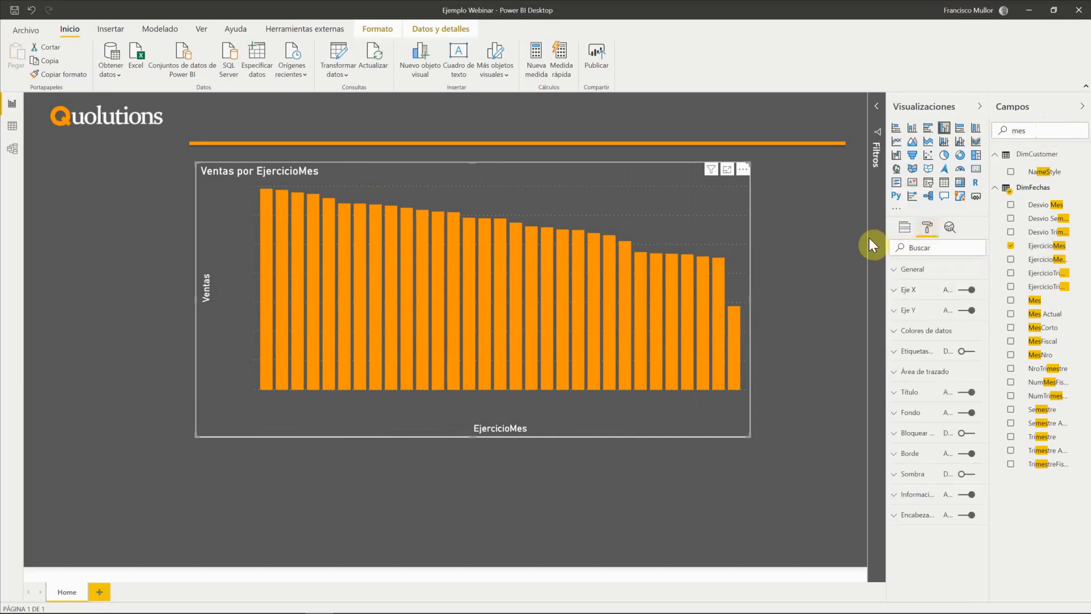
click(912, 293)
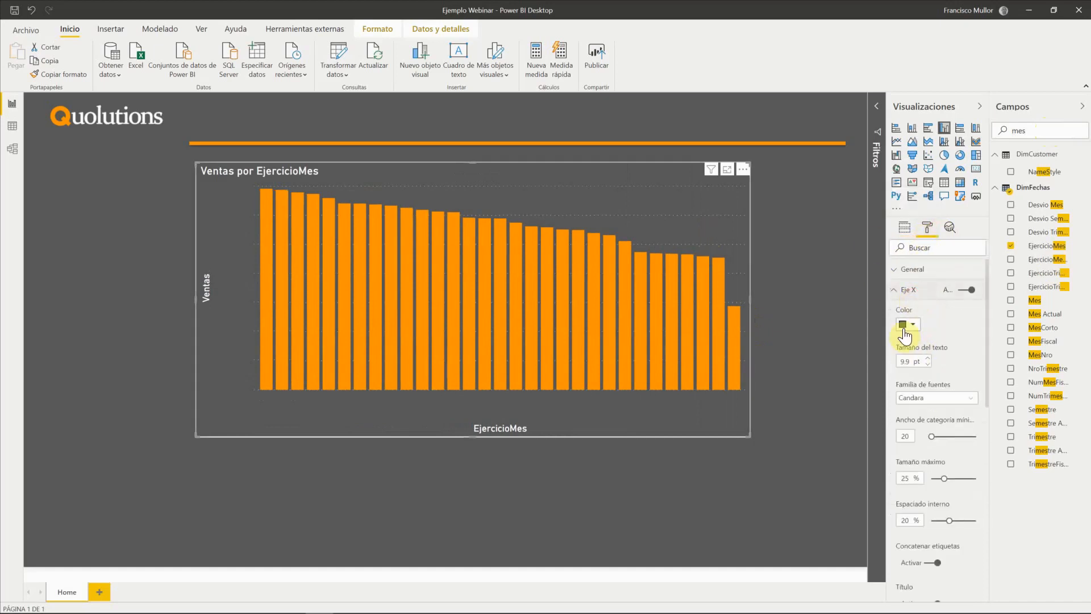
click(906, 325)
click(922, 350)
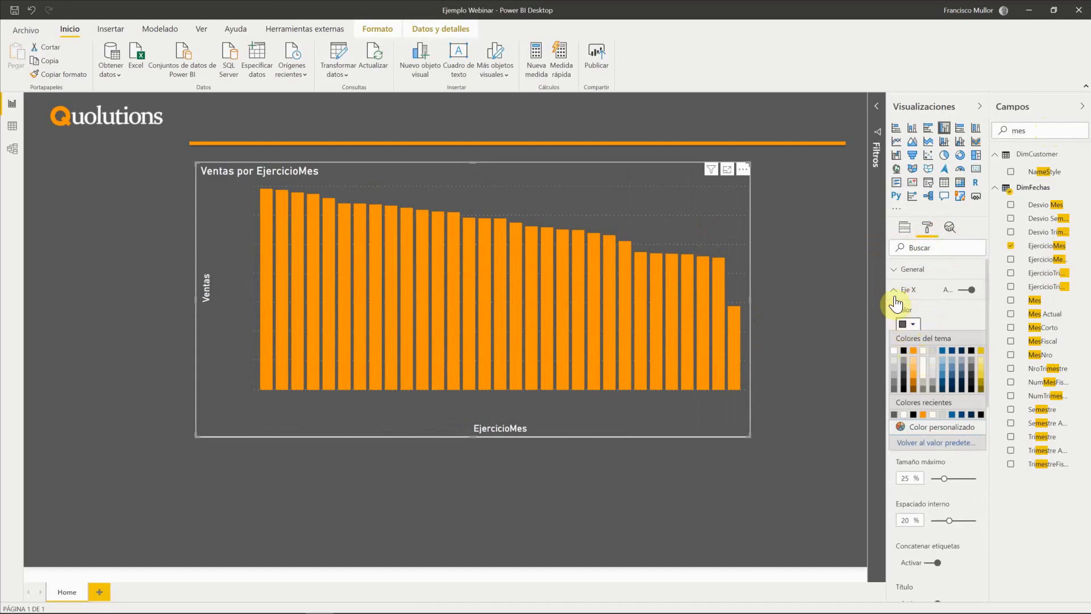
click(893, 291)
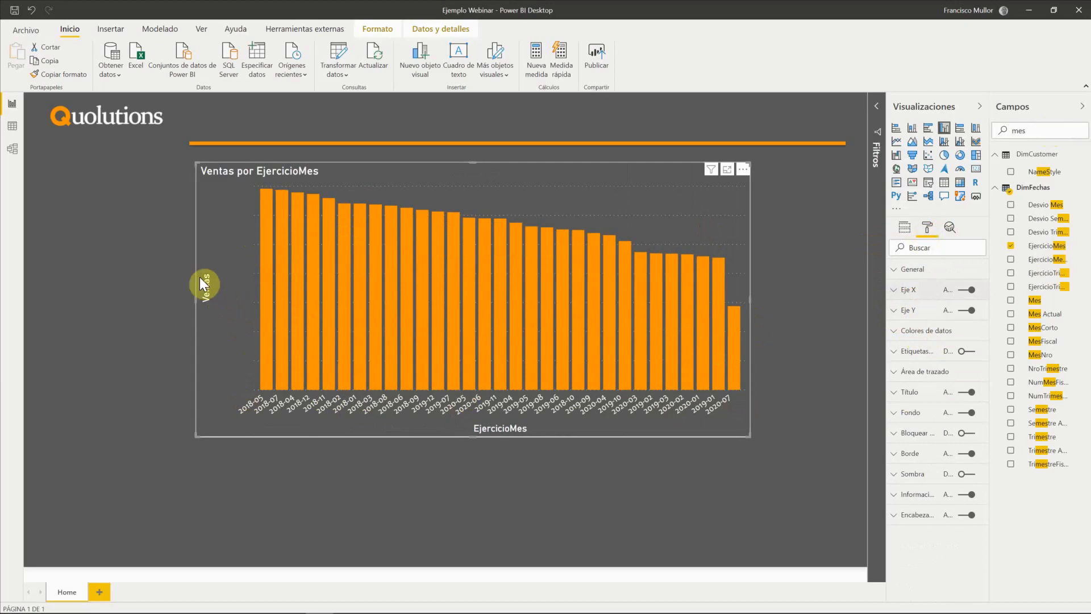
drag(196, 295, 125, 308)
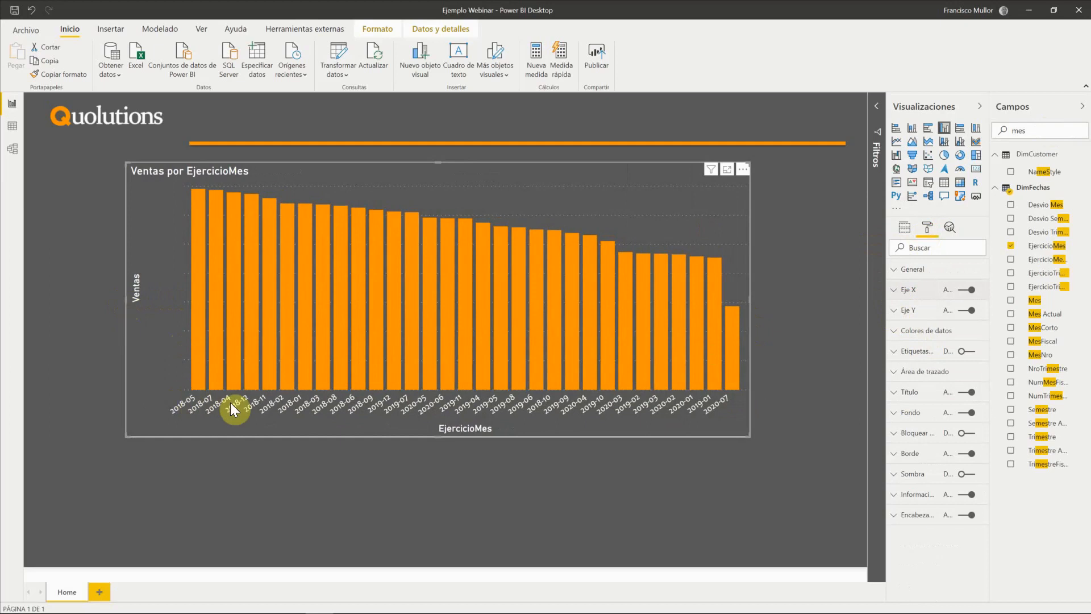
Sort the Ventas chart by EjercicioMes in ascending order.
click(743, 174)
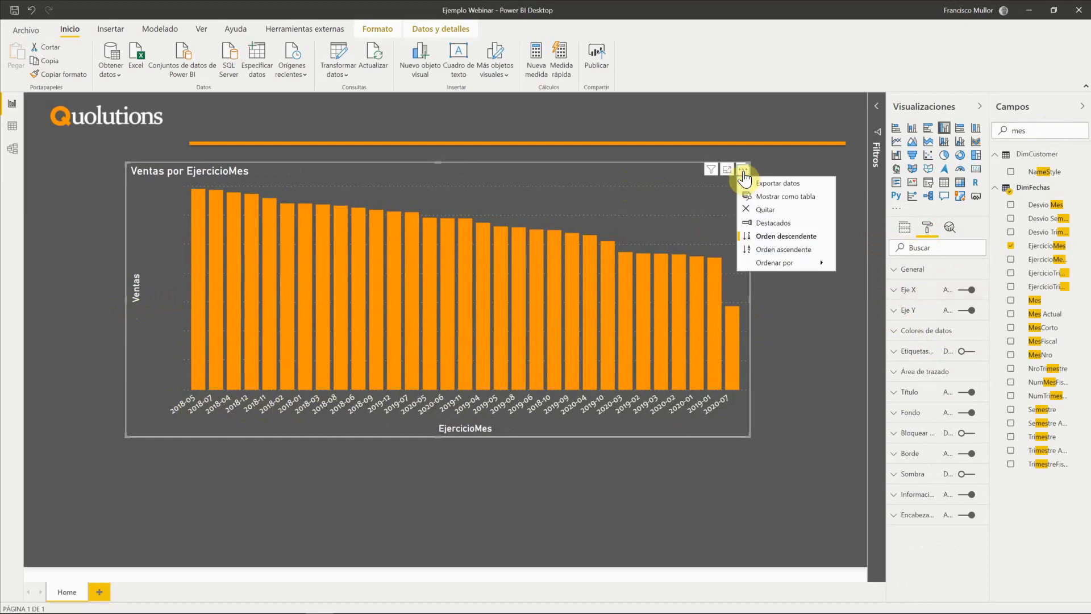
mouse_move(776, 264)
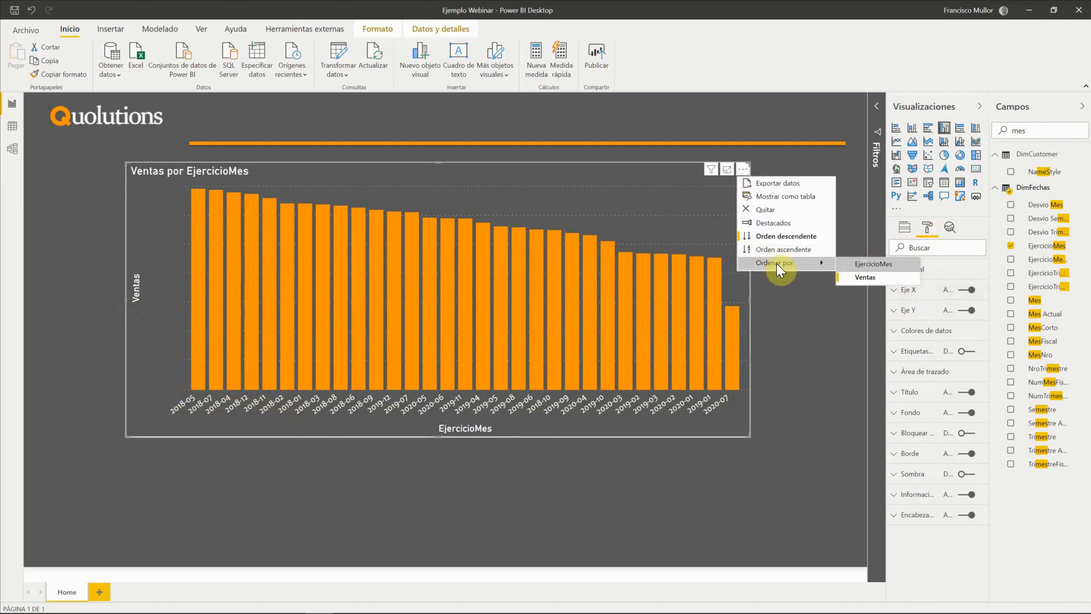
click(882, 265)
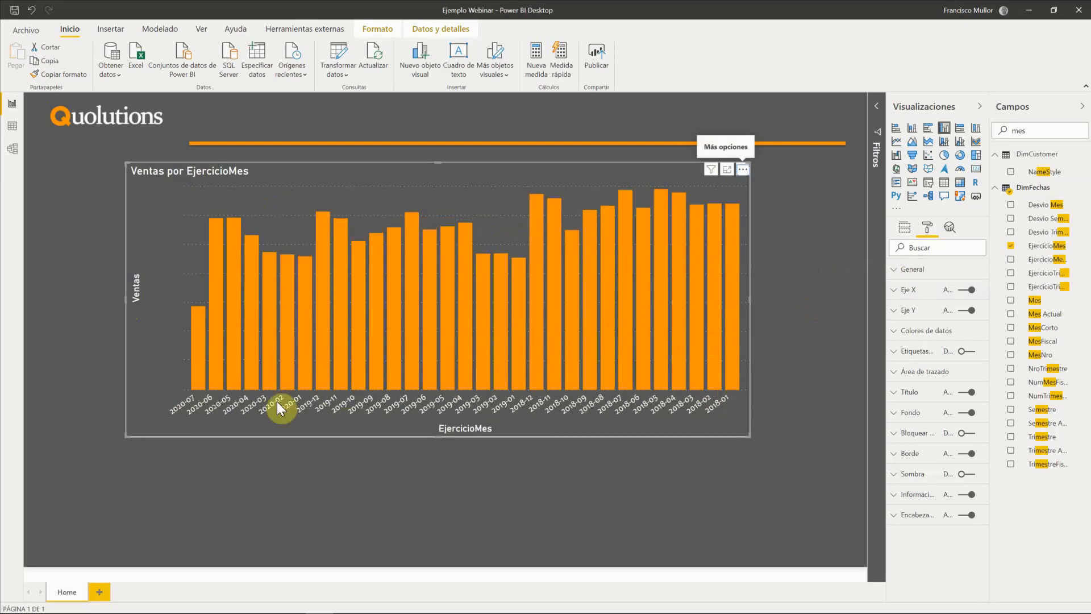
click(743, 169)
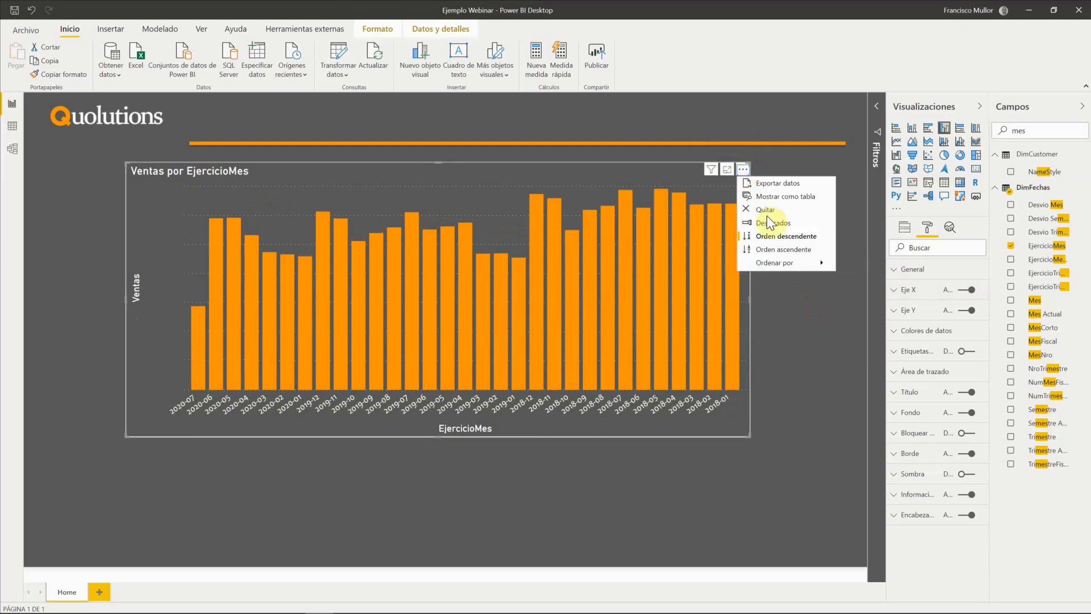
click(772, 244)
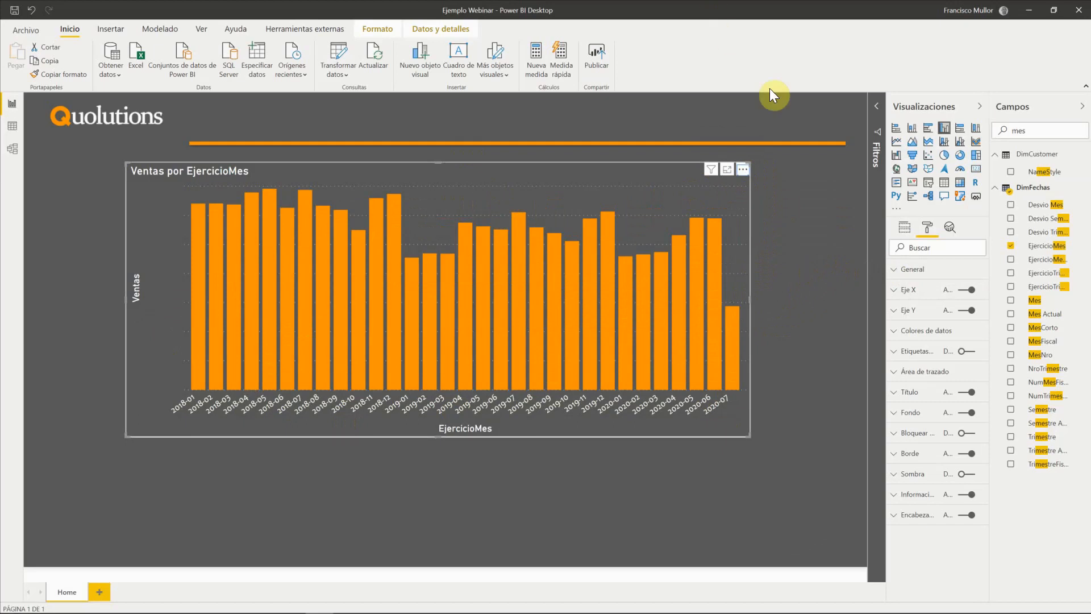
Search the fields for "ejerci" and add Ejercicio from DimFechas as a filter for this page.
click(879, 109)
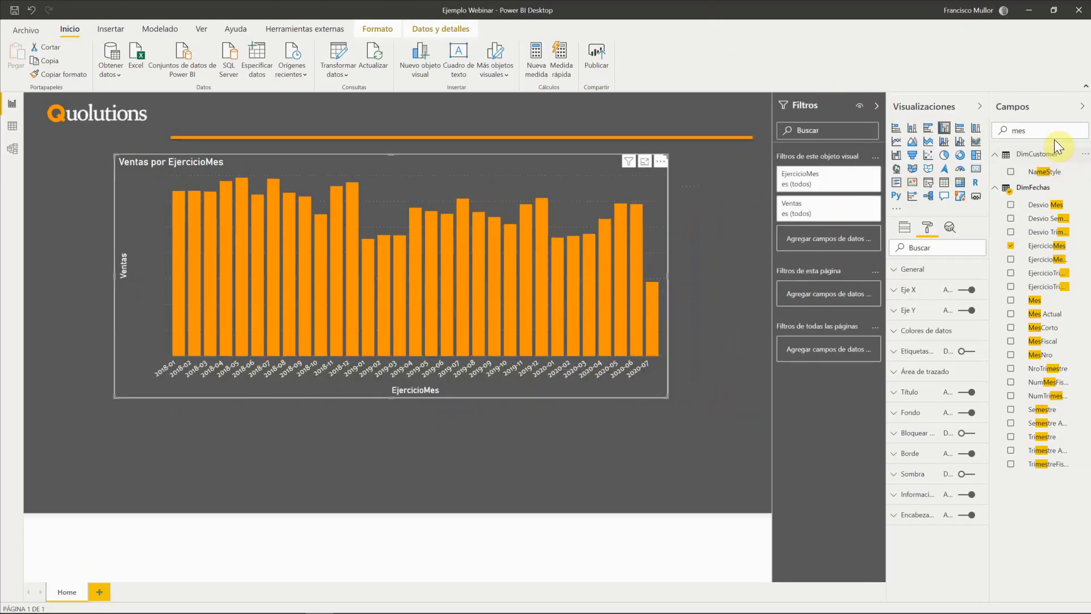
key(BackSpace)
key(BackSpace)
key(BackSpace)
text(ejerci)
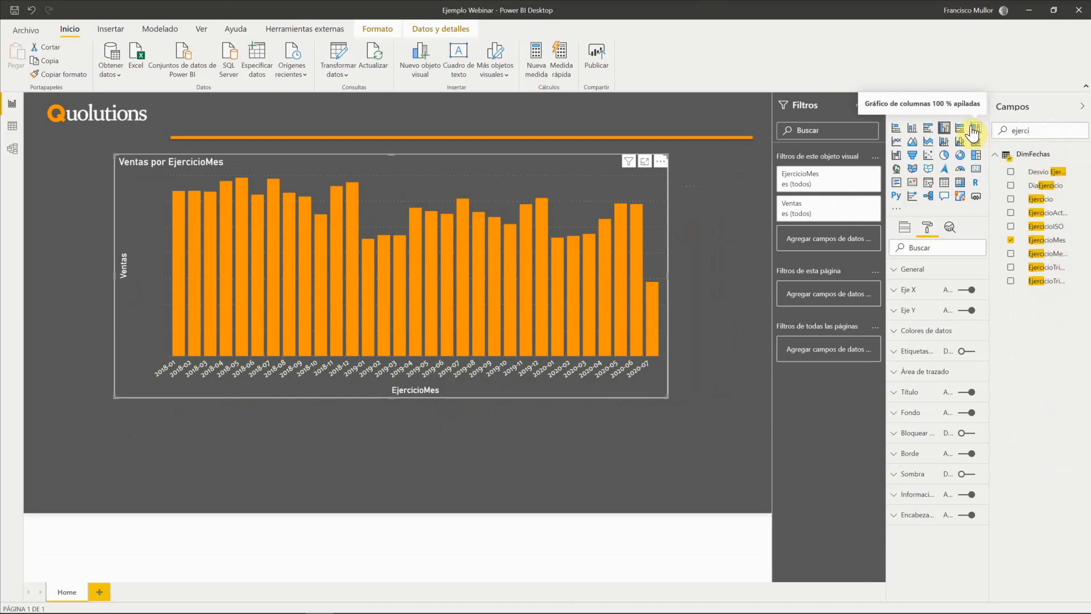
drag(1035, 211, 830, 294)
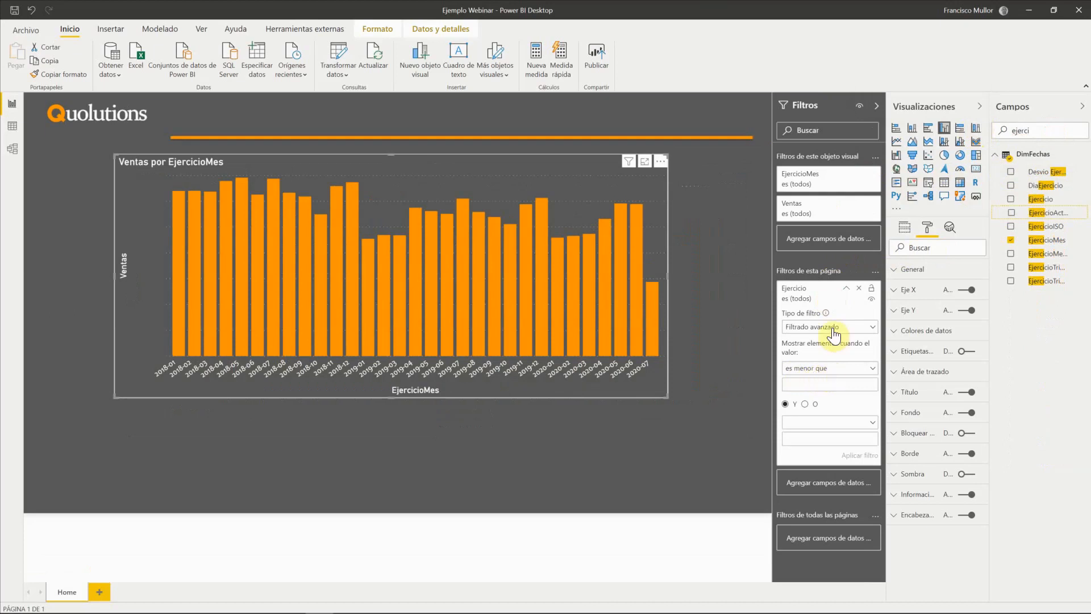
Filter the page to Ejercicio 2020 using basic filtering, and collapse the filter card and the filters area.
click(823, 370)
click(807, 435)
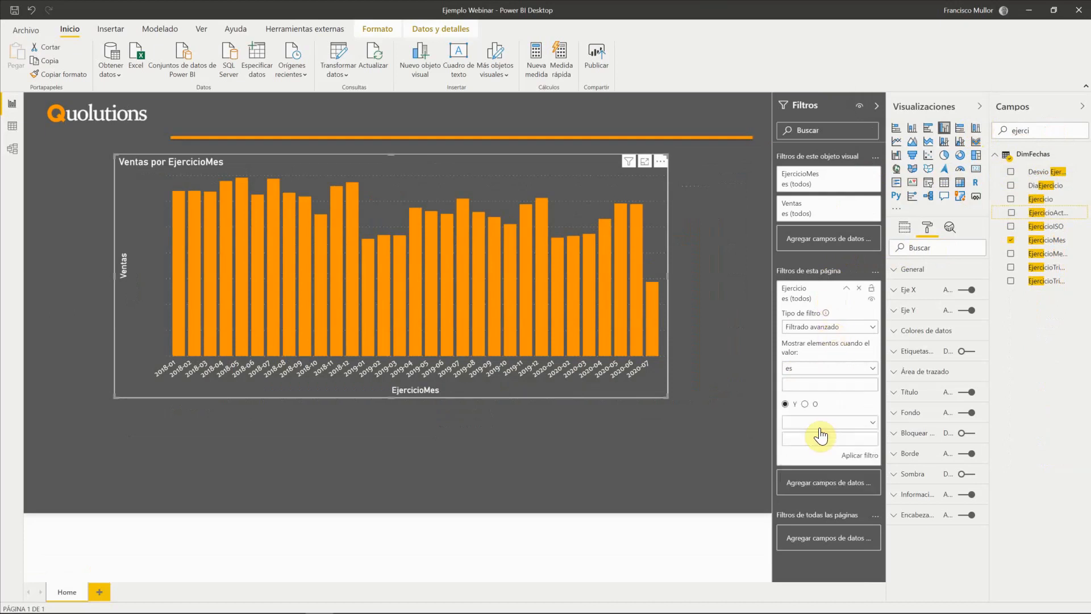
click(837, 326)
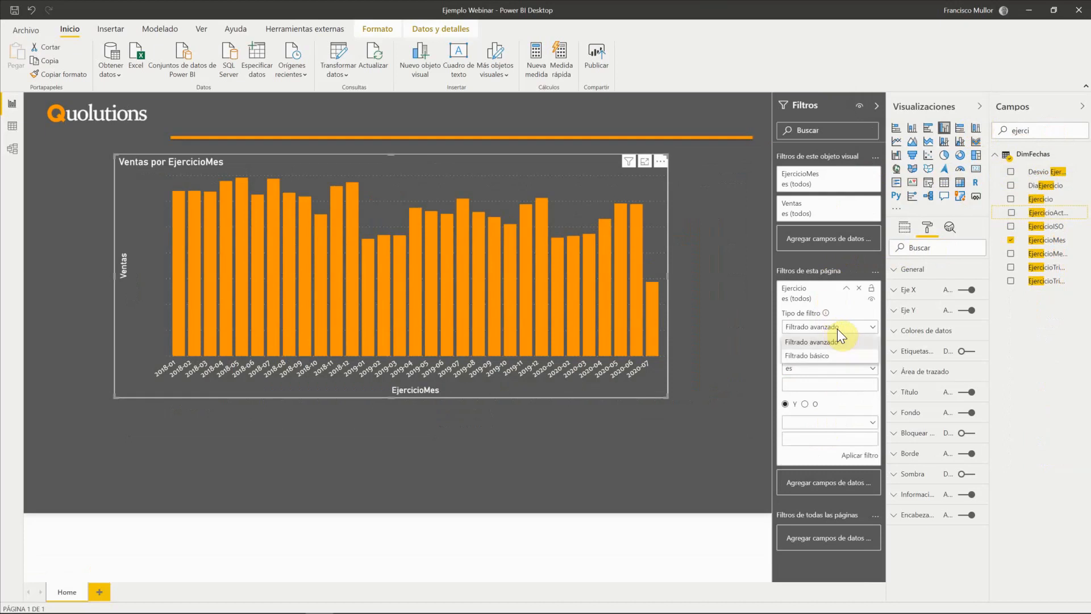
click(817, 356)
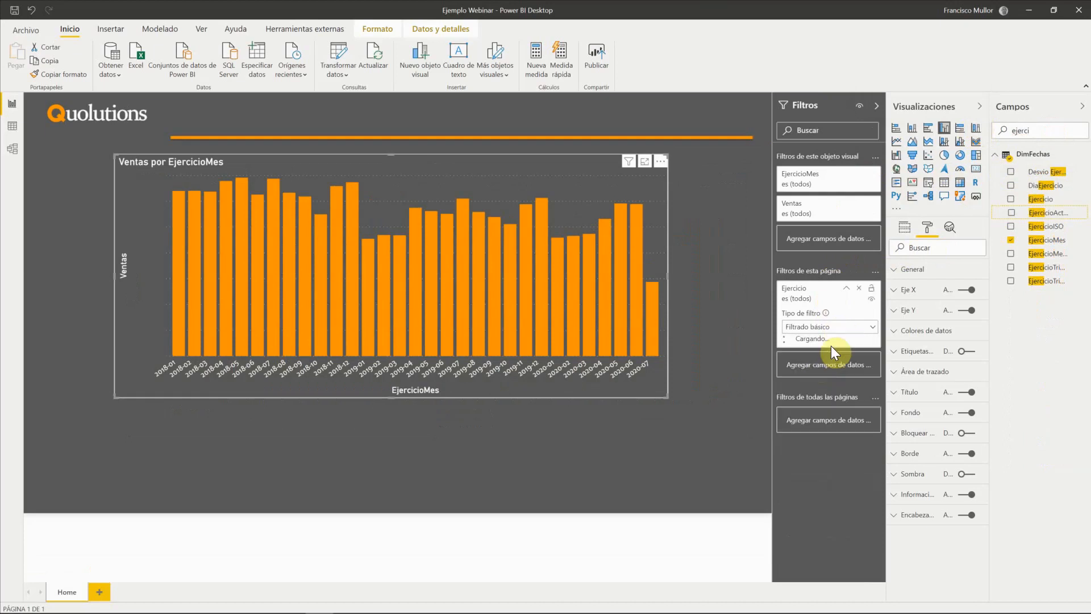
drag(878, 363, 875, 430)
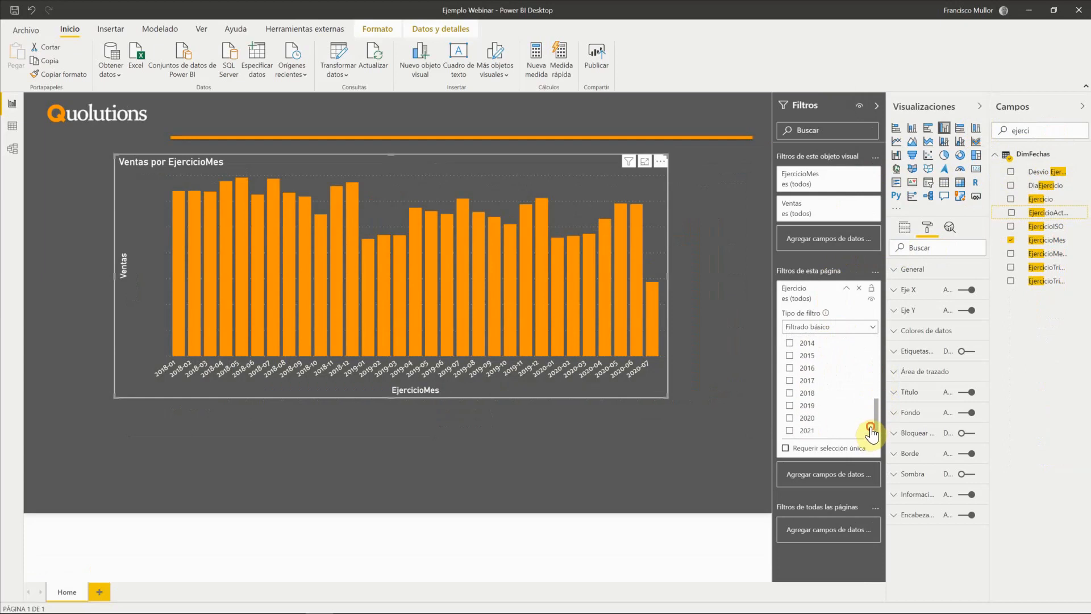
click(801, 420)
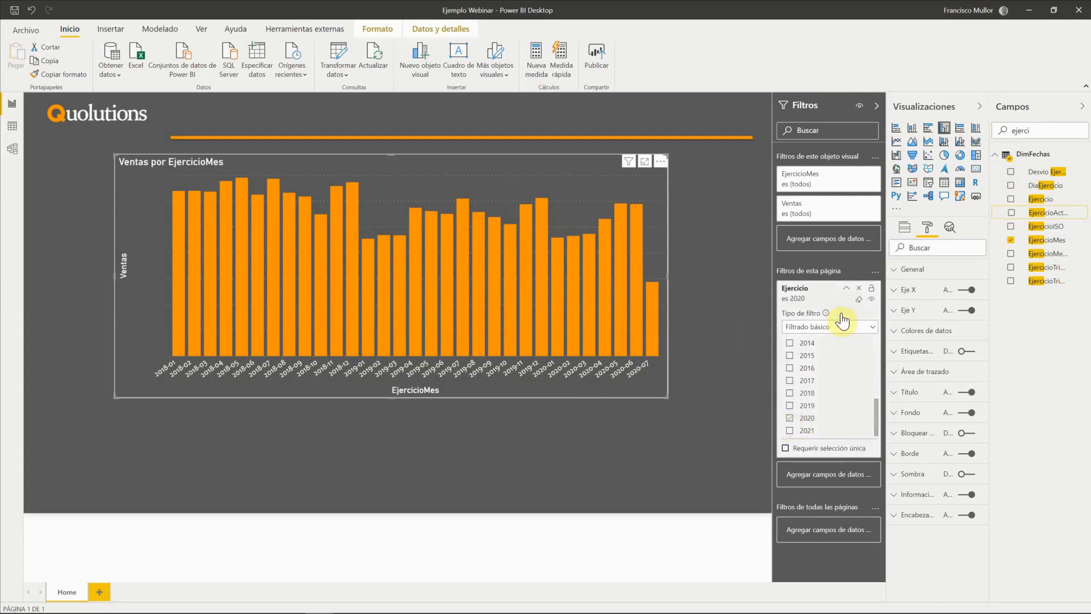
click(848, 290)
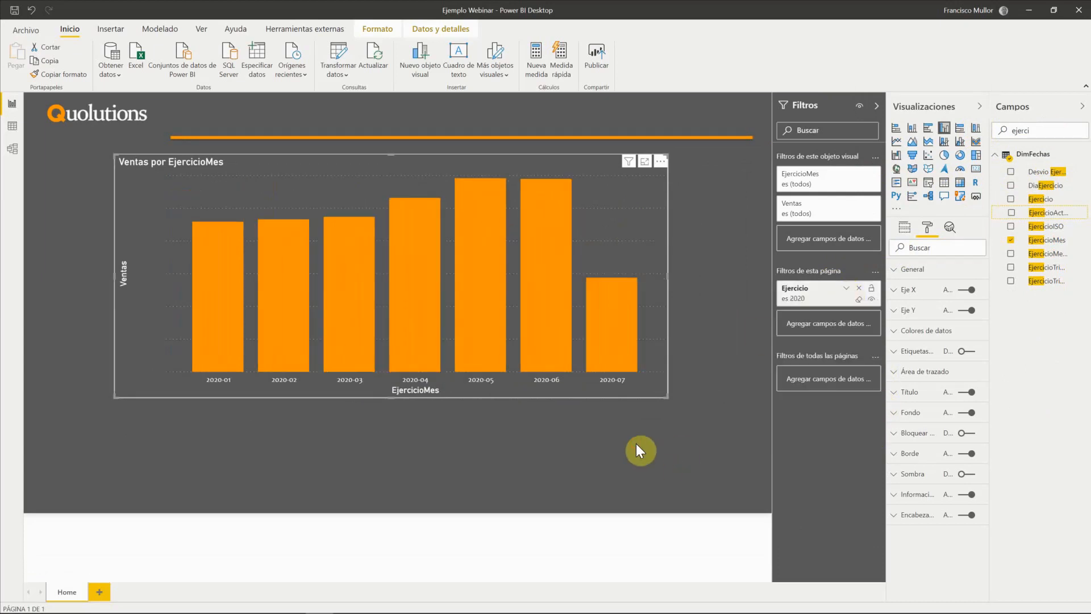
click(636, 442)
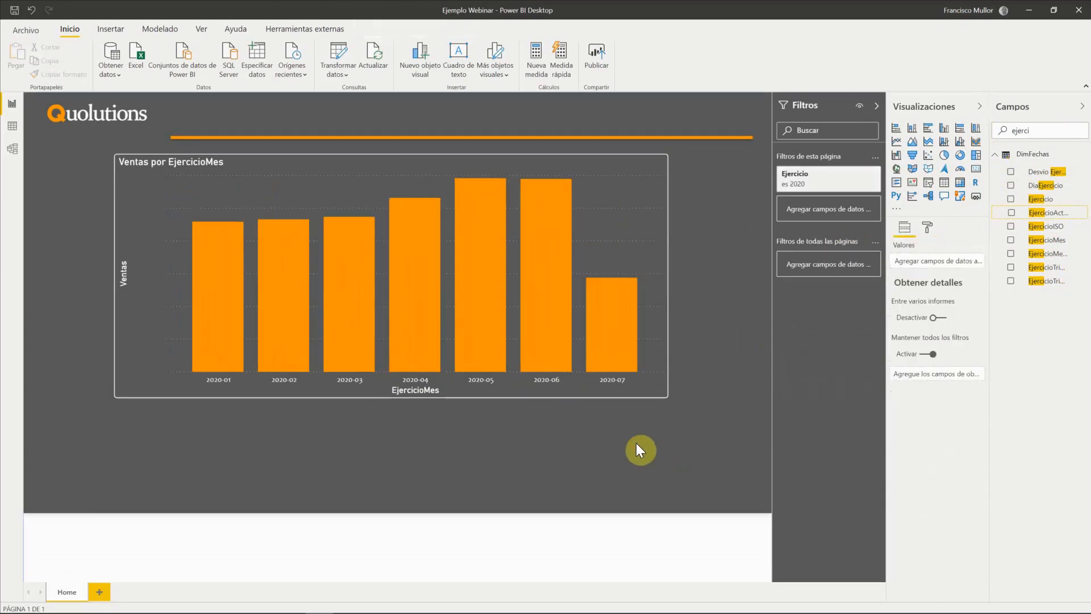
click(877, 106)
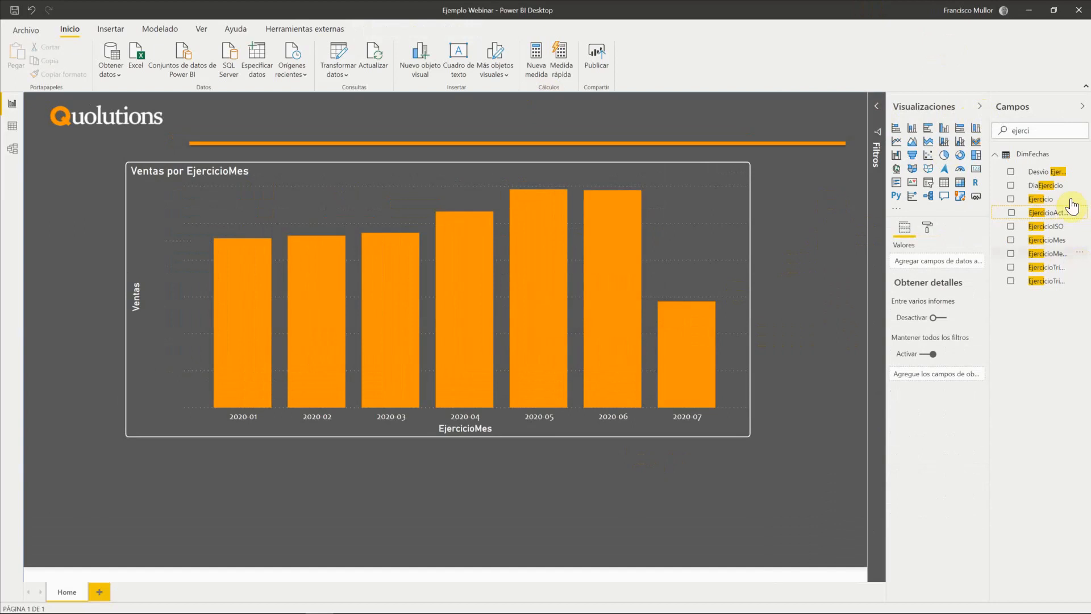
Clear the field search and set the Ventas measure to 2 decimal places.
drag(1039, 131, 970, 135)
key(BackSpace)
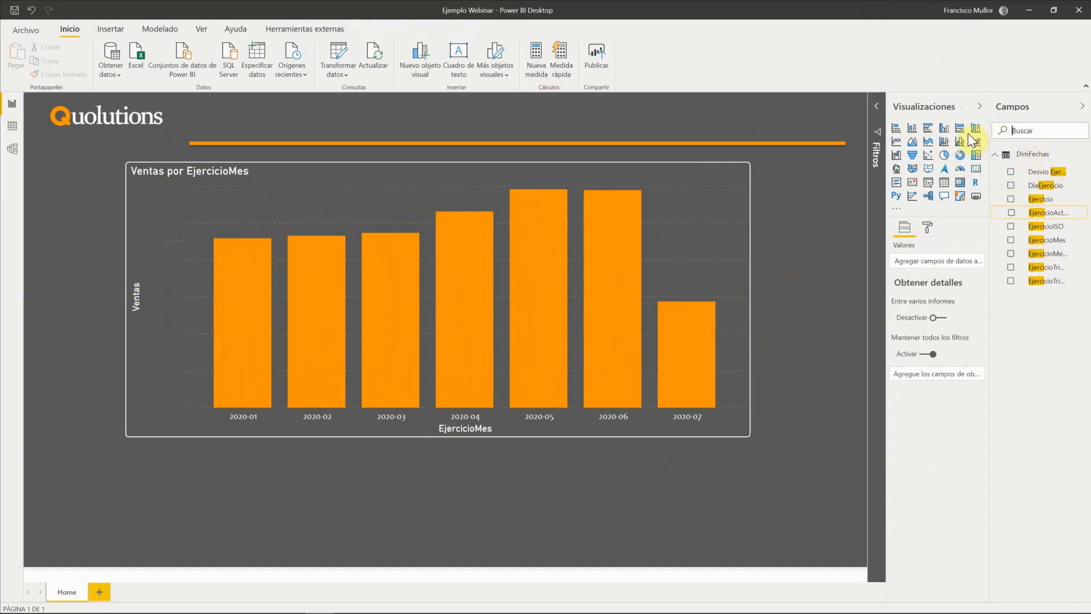
click(1036, 233)
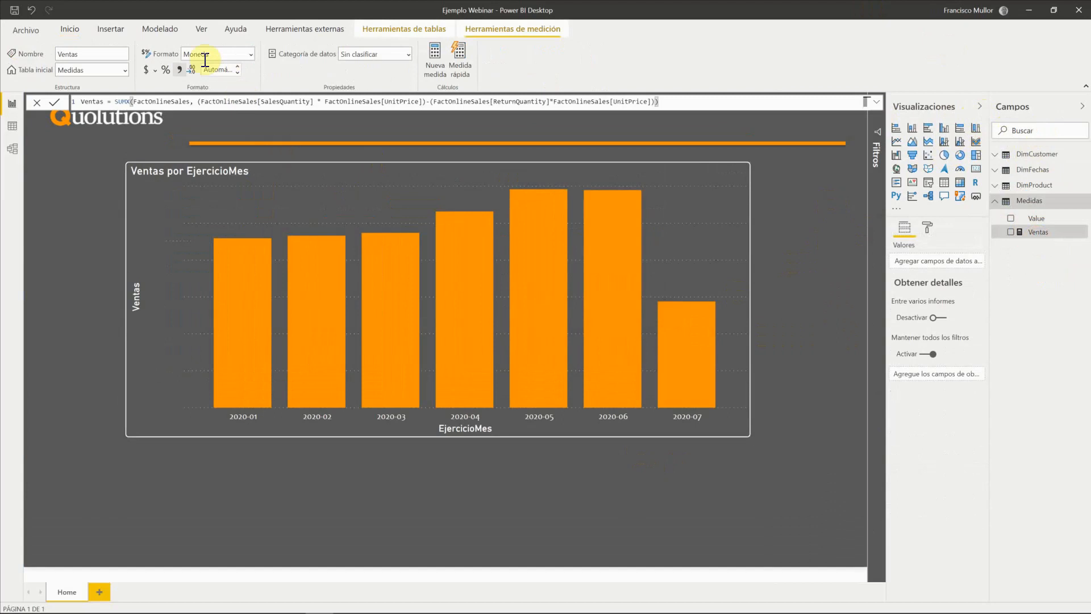
click(233, 71)
text(2)
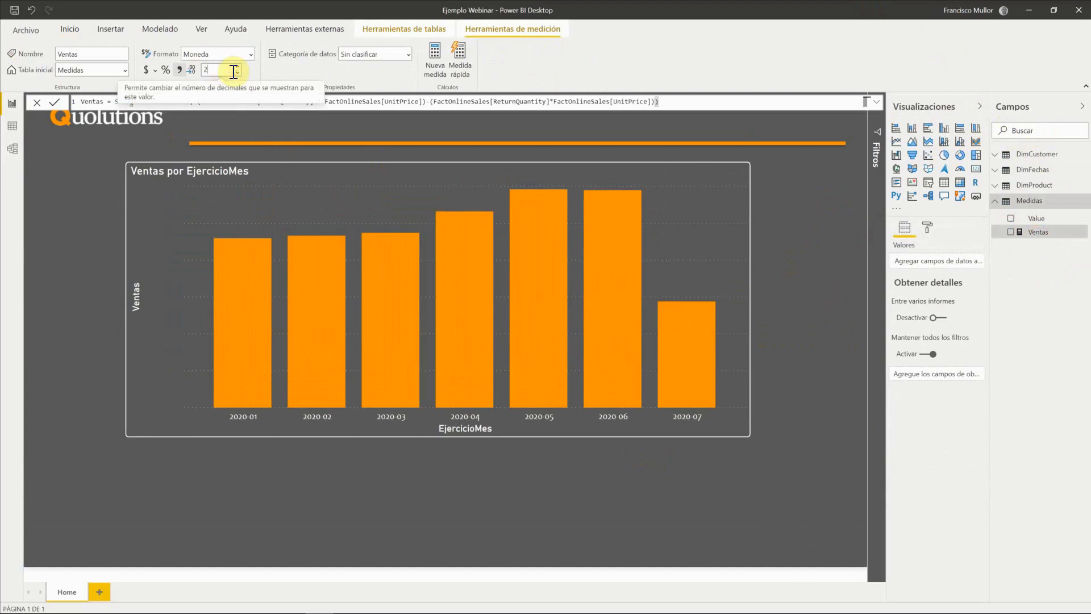
key(Tab)
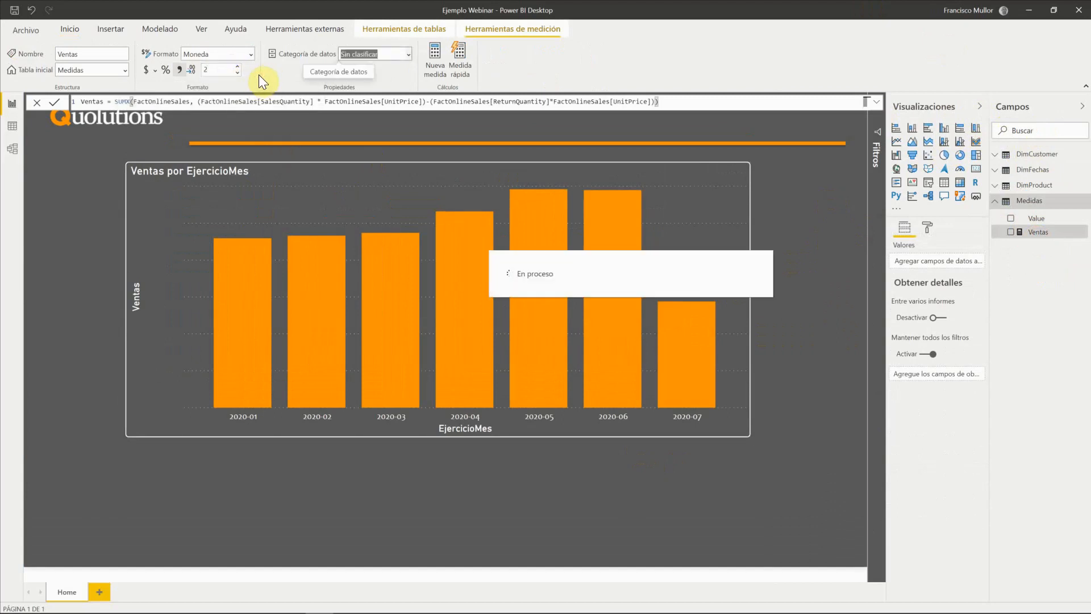
Delete the stray empty table visual and convert the Ventas por EjercicioMes chart into a table.
mouse_move(248, 278)
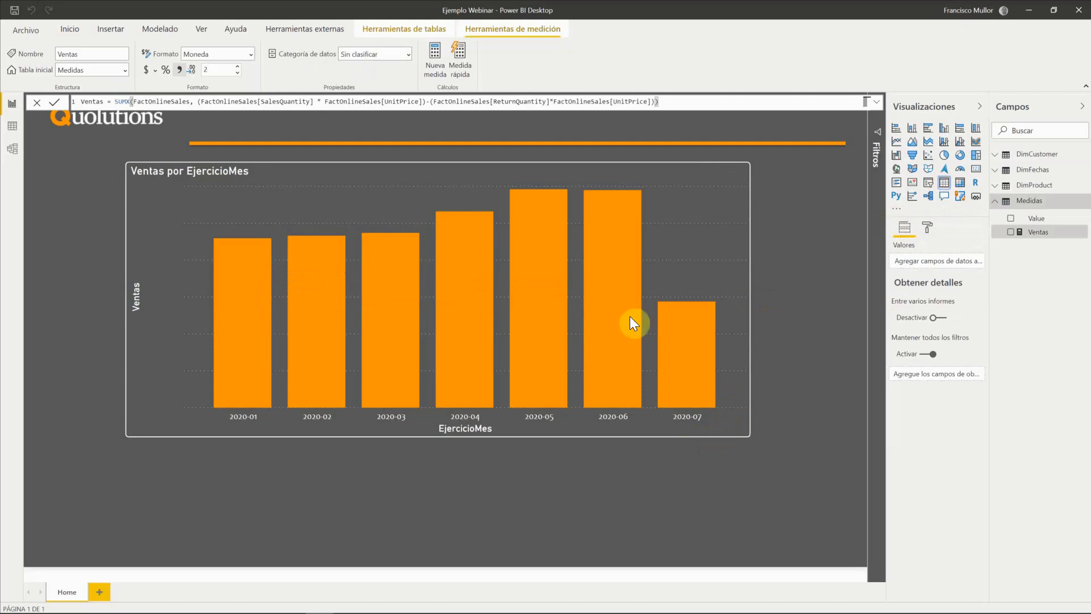
click(264, 506)
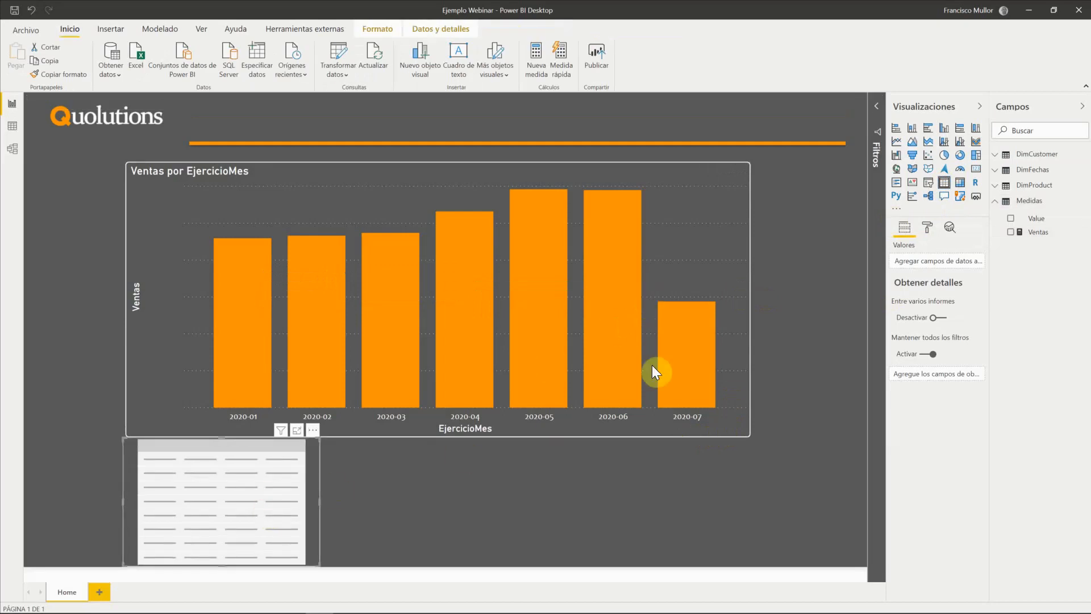
key(Delete)
click(717, 252)
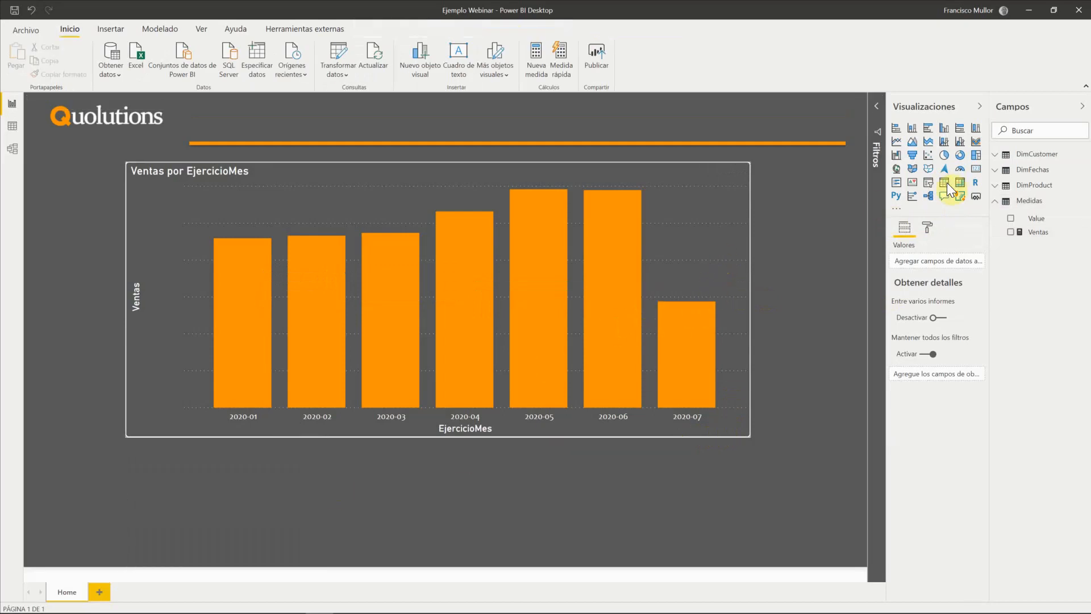
click(945, 188)
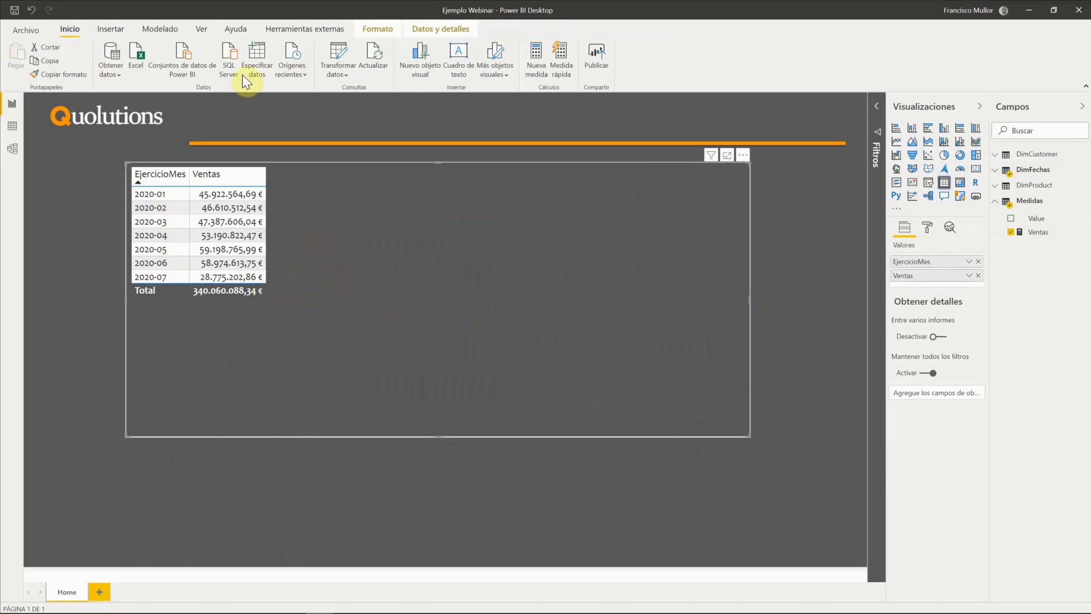
Create the measure Coste in Medidas: SUMX(FactOnlineSales,(FactOnlineSales[SalesQuantity]*FactOnlineSales[UnitCost])-(FactOnlineSales[ReturnQuantity]*FactOnlineSales[UnitCost])).
right_click(1029, 203)
click(1033, 215)
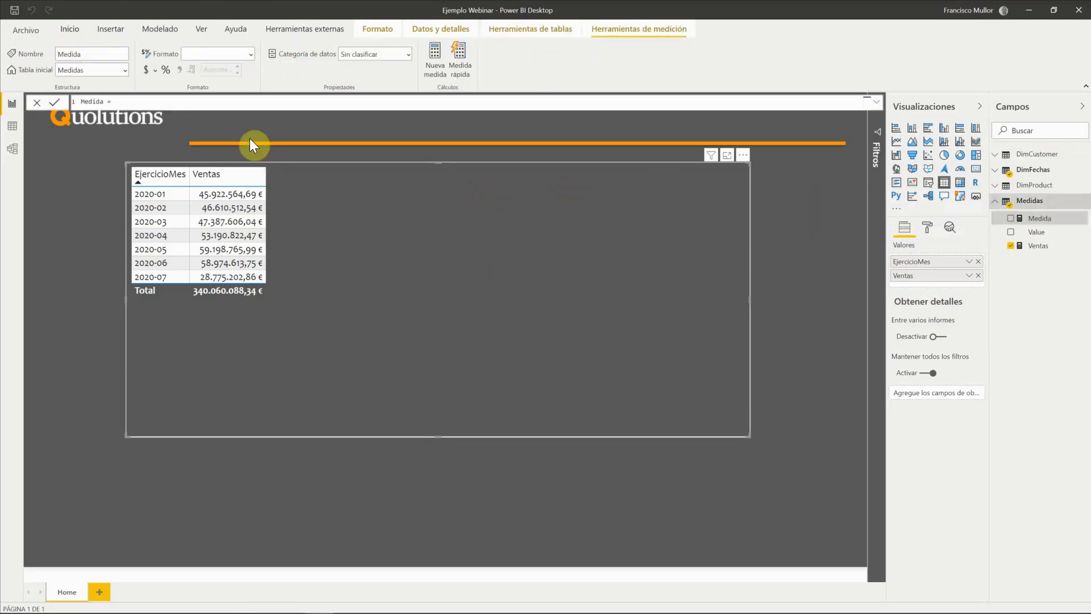
double_click(93, 101)
text(Coste)
text(SUMX(FactOnlineSales,(FactOnlineSales[SalesQuantity]*FactOnlineSales[UnitCost])-(FactOnlineSales[ReturnQuantity]*FactOnlineSales[UnitCost])))
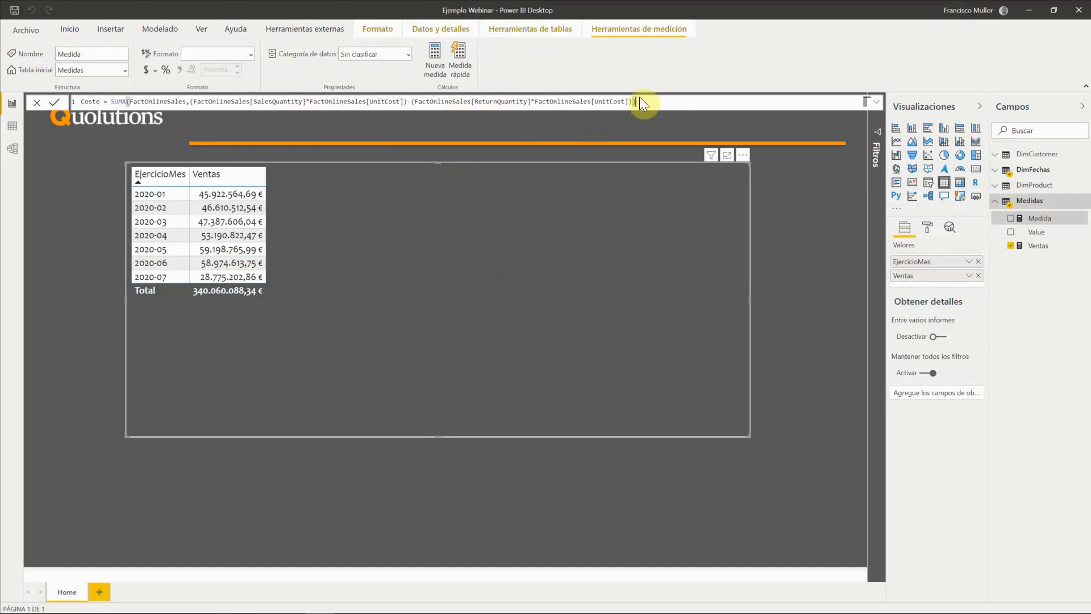
key(Return)
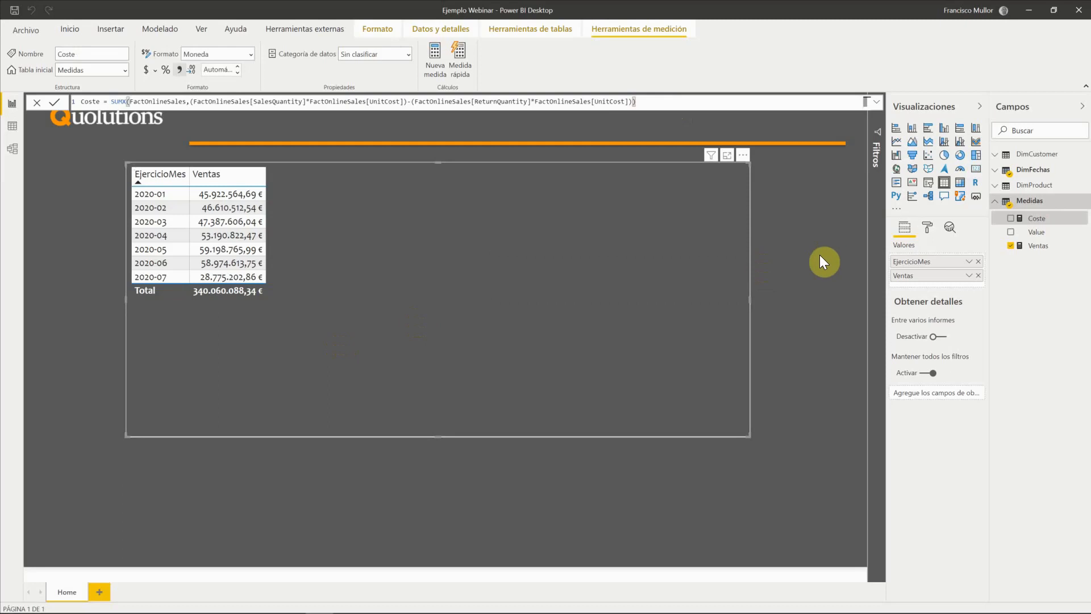
Create the measure Unidades in Medidas: SUMX(FactOnlineSales, FactOnlineSales[SalesQuantity]-(FactOnlineSales[ReturnQuantity])).
right_click(1022, 200)
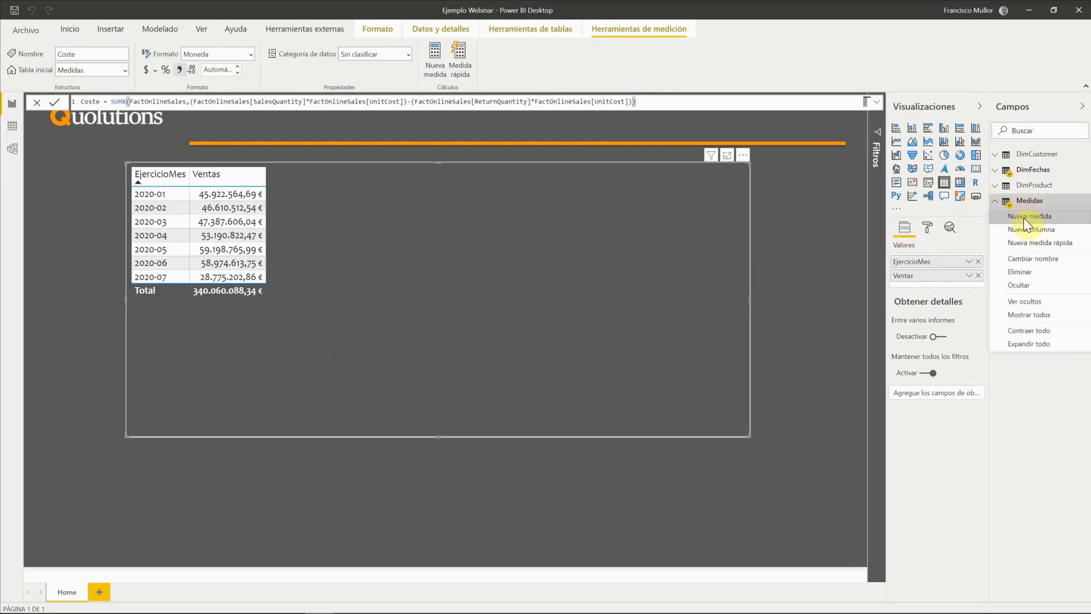
click(1024, 218)
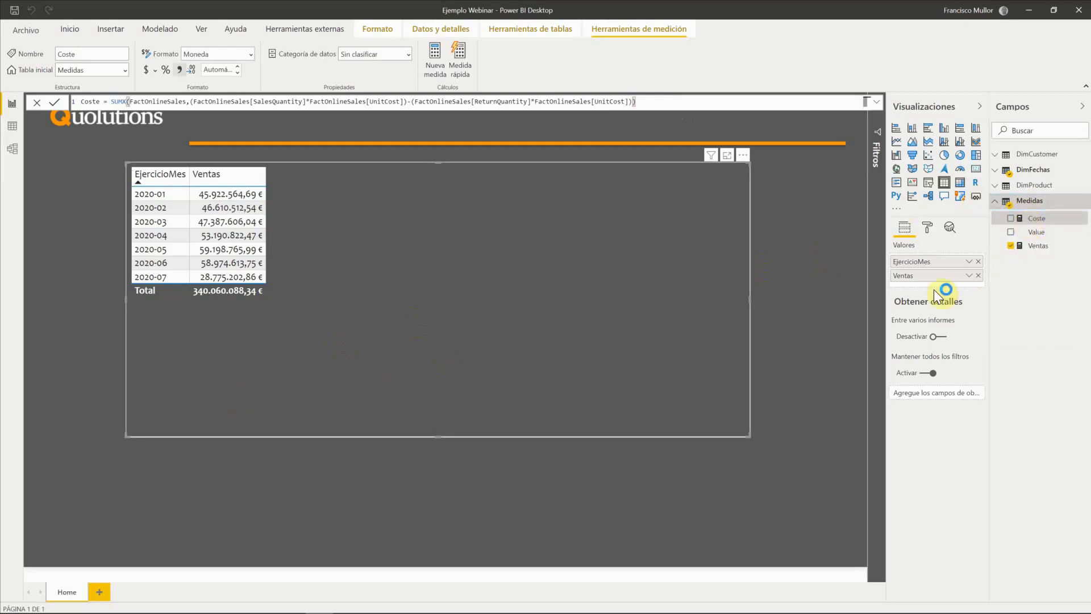
click(1031, 223)
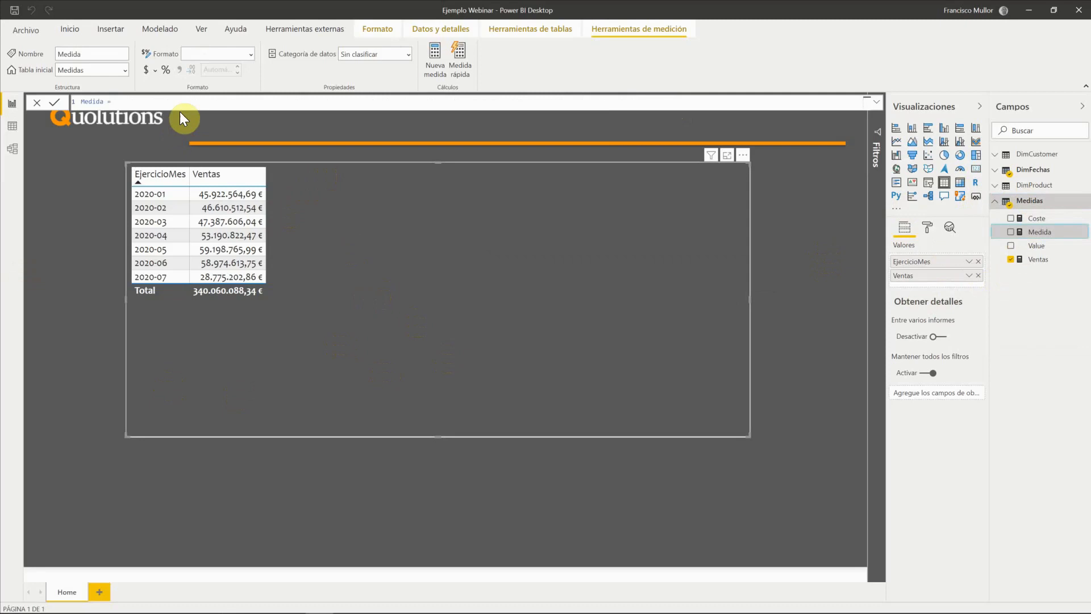
drag(121, 101, 58, 97)
text(Unidades =)
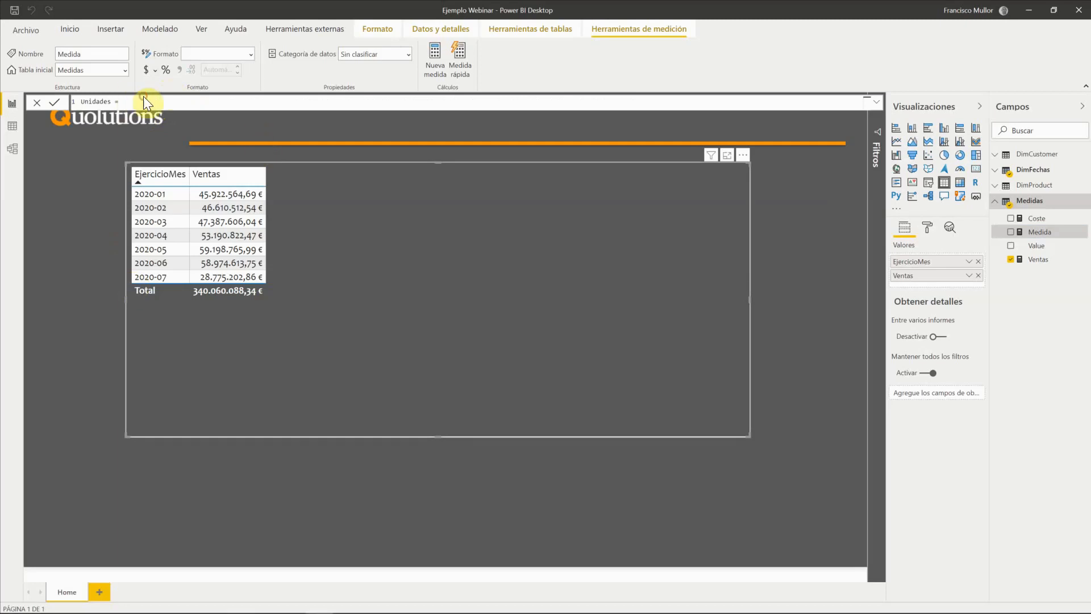
text(SUMX(FactOnlineSales, FactOnlineSales[SalesQuantity]-(FactOnlineSales[ReturnQuantity]))
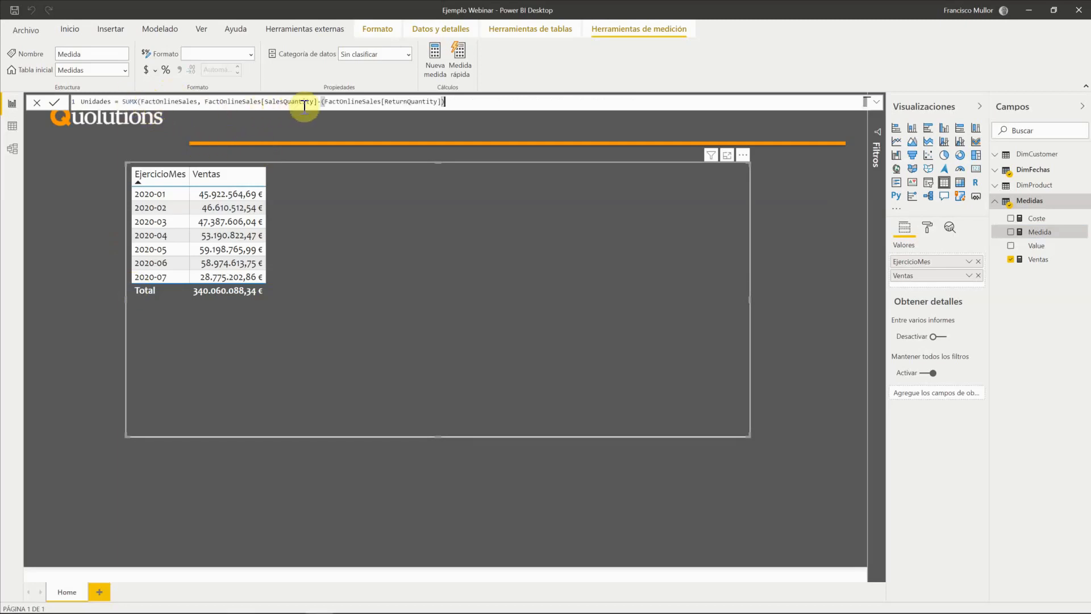
click(470, 104)
key(Return)
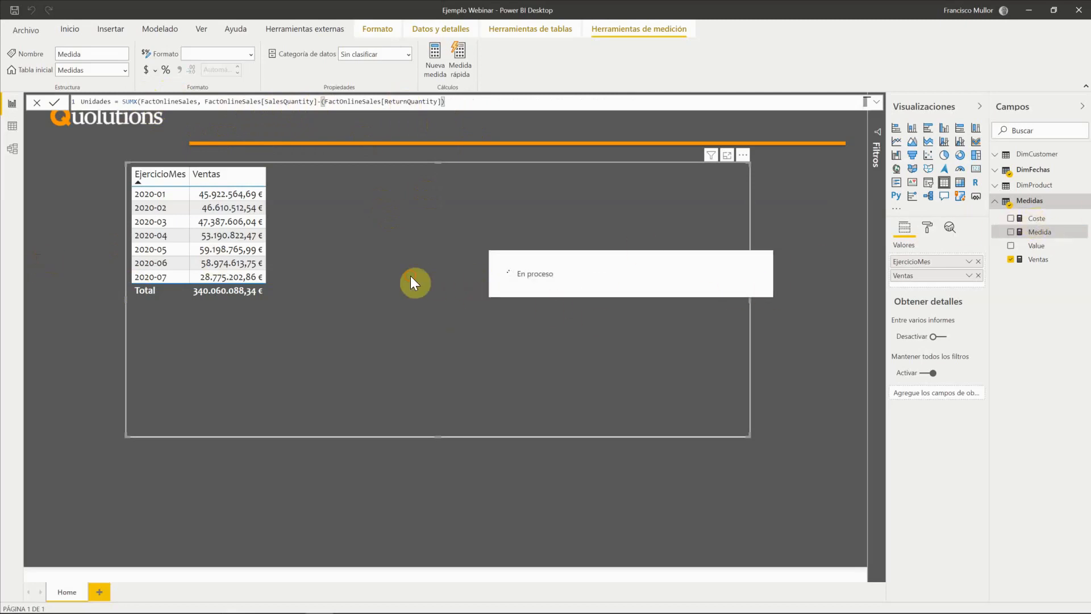
Add the Coste and Unidades measures as columns of the EjercicioMes table.
drag(1031, 219, 474, 286)
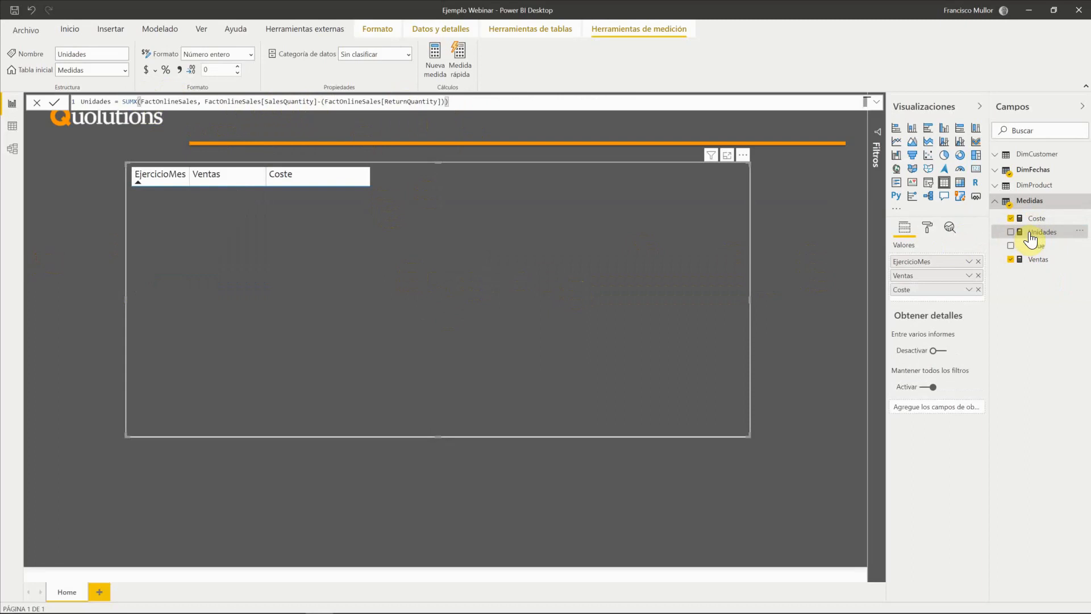
drag(606, 263, 553, 262)
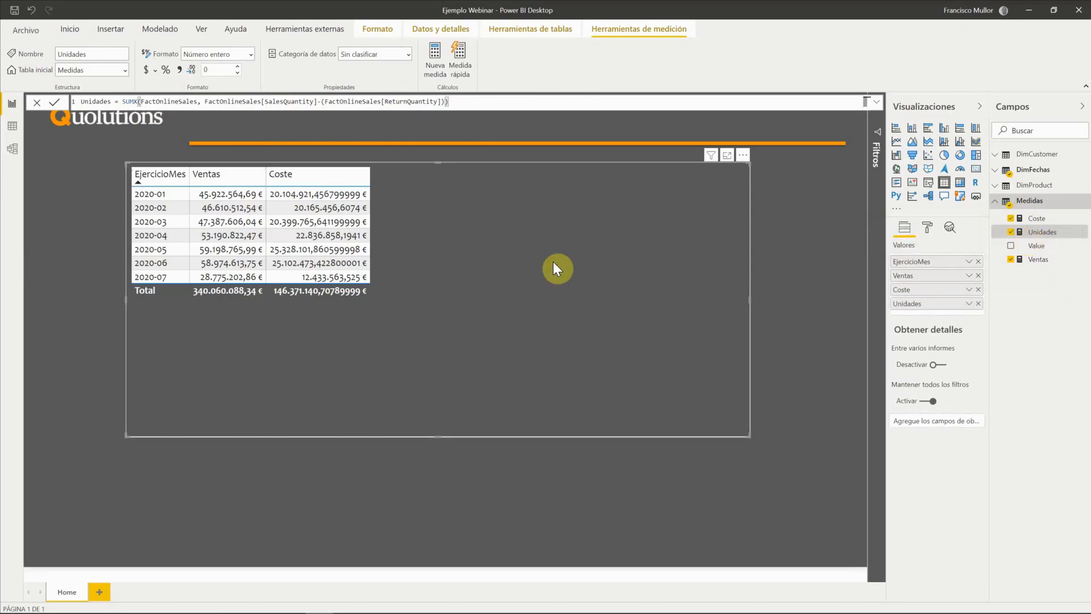
Set the Coste measure to 2 decimal places and give Unidades a thousands separator.
click(1037, 219)
click(219, 69)
text(2)
click(298, 75)
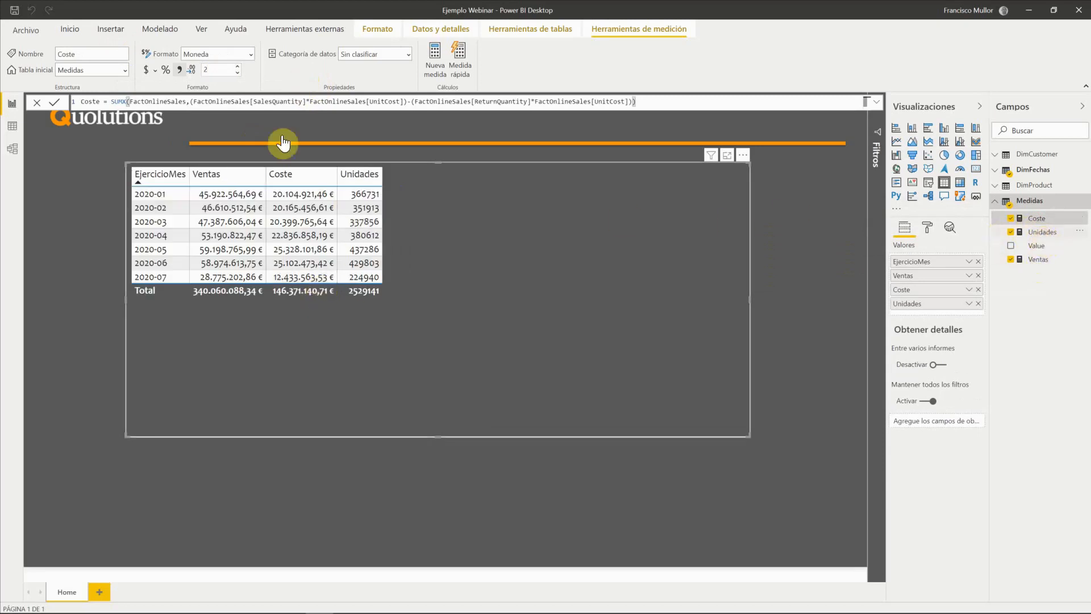
click(179, 69)
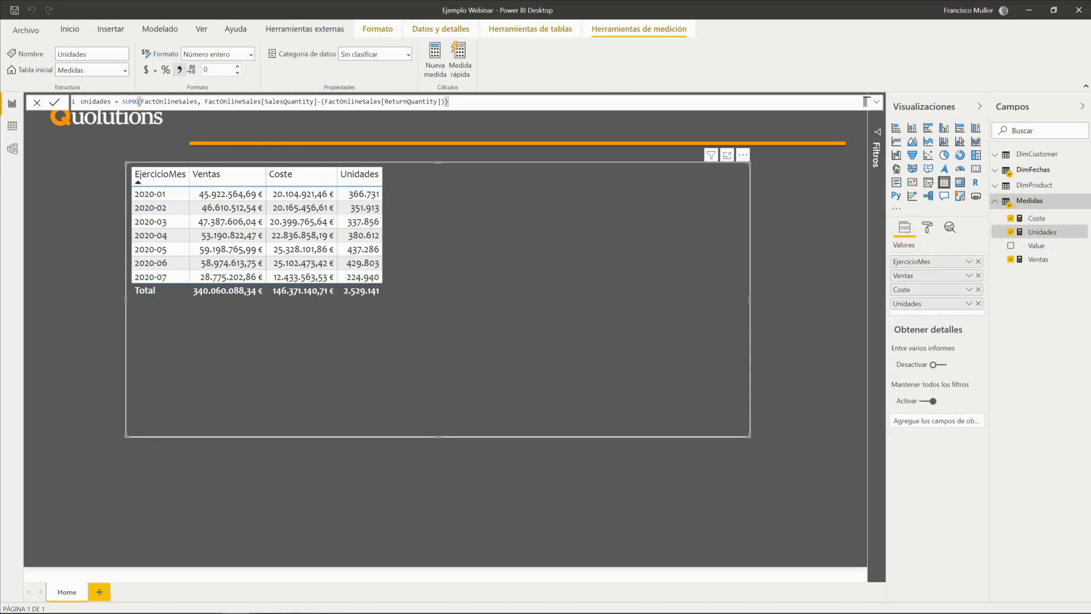
Create the measure Margen € in Medidas as [Ventas] - [Coste].
right_click(1031, 211)
click(1028, 213)
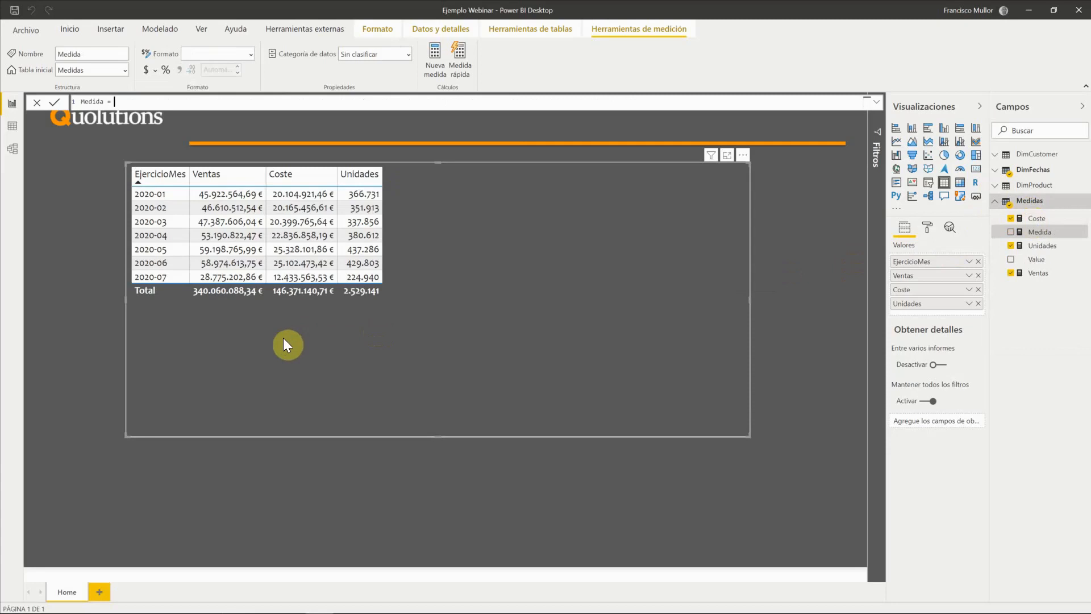
drag(127, 103, 55, 104)
text(Margen)
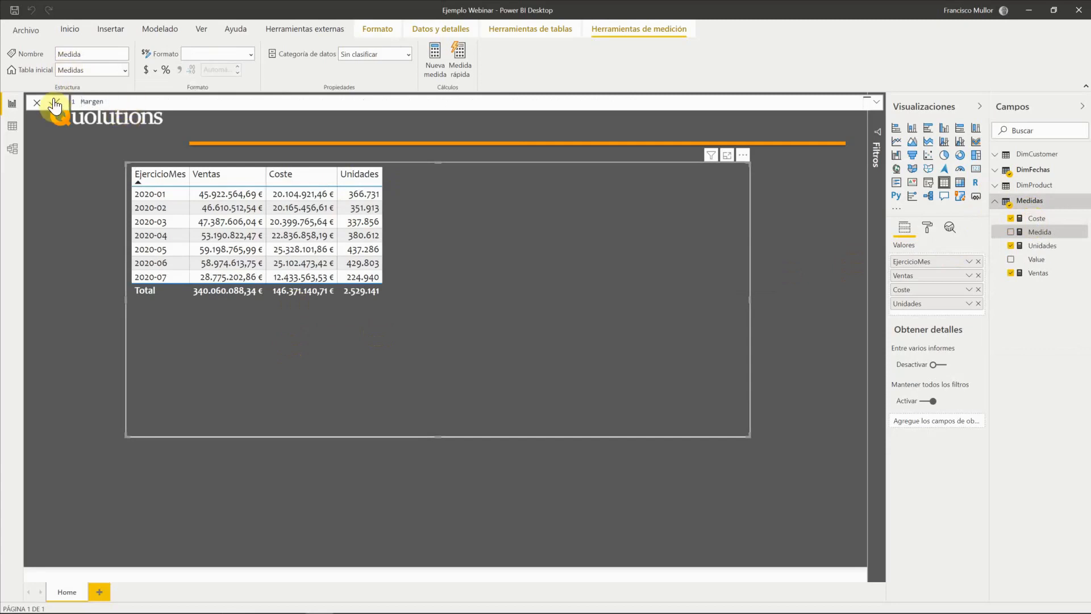
text( € =)
text([Ventas] - [Coste])
key(Return)
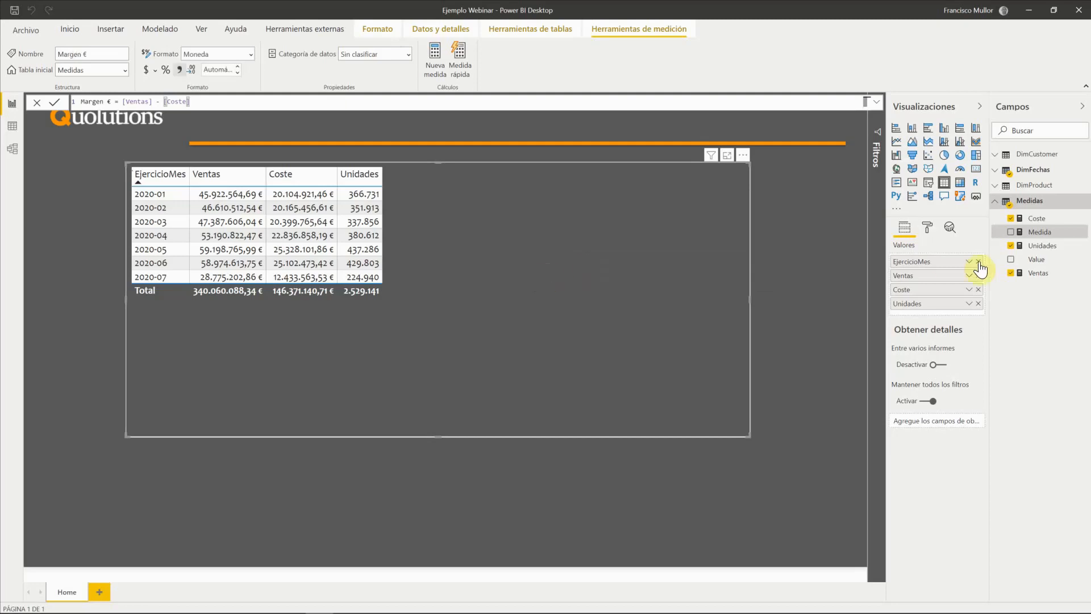
Add Margen € to the table and set the measure to 2 decimal places.
drag(1047, 243, 504, 275)
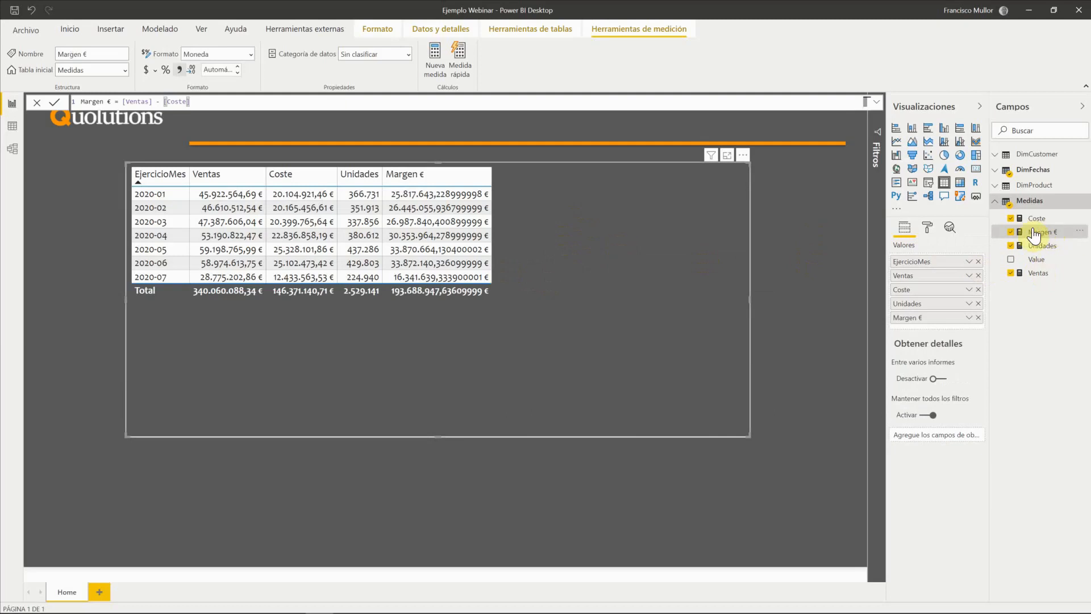
click(219, 69)
text(2)
key(Tab)
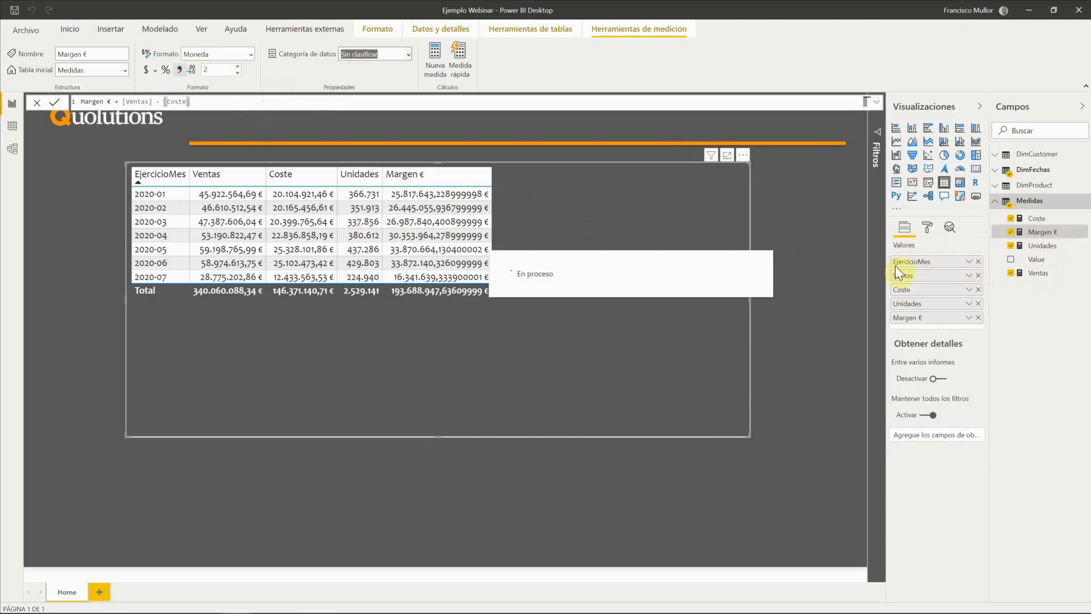
Create the measure Margen % in the Medidas table as DIVIDE([Margen €],[Ventas]).
right_click(1024, 206)
click(1027, 217)
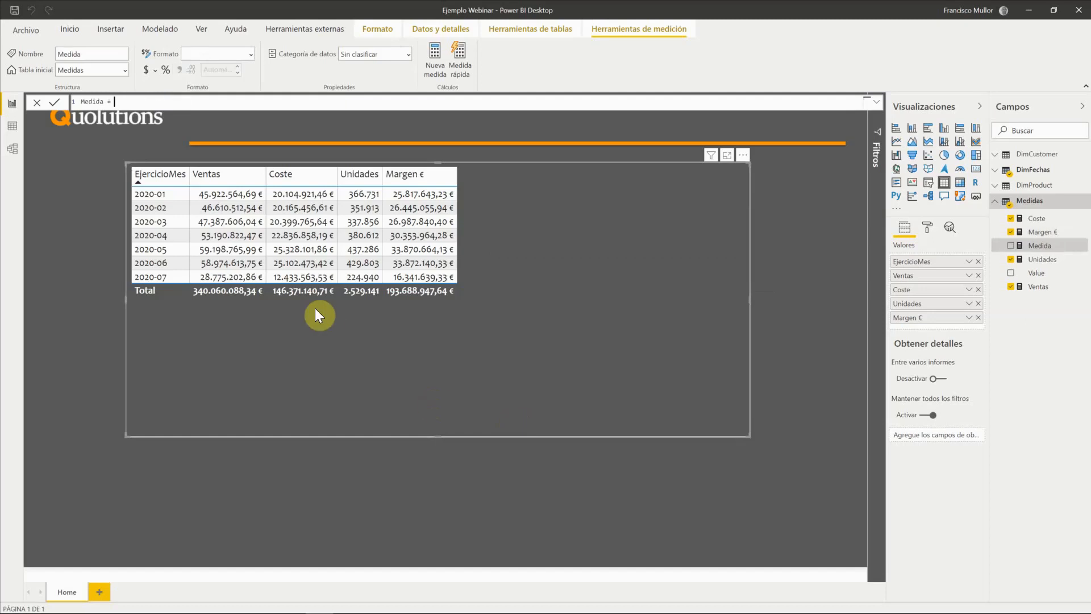
drag(130, 98, 39, 97)
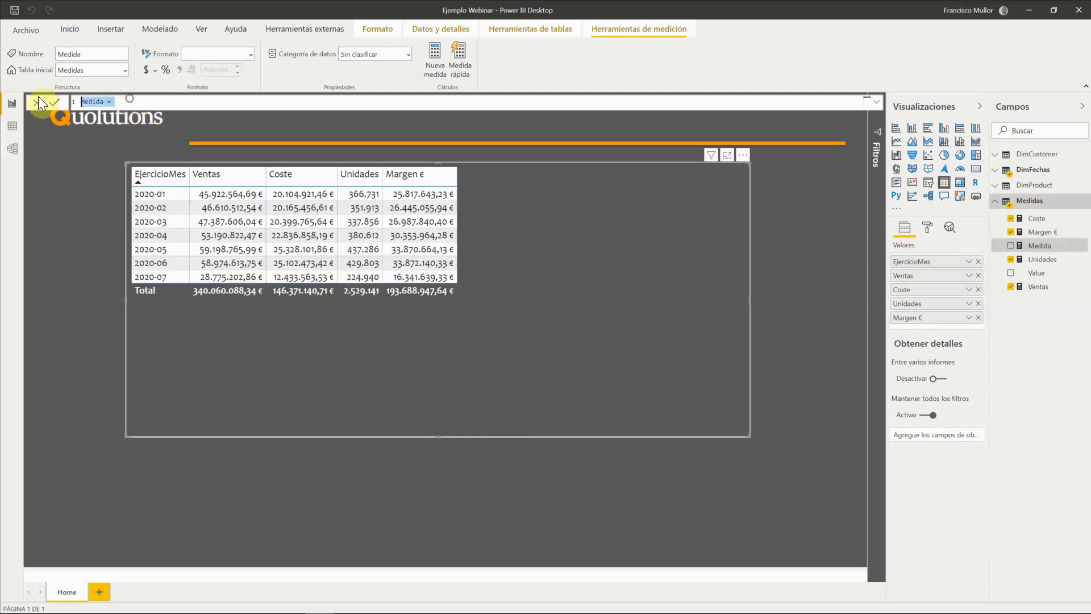
text(gen % =)
text(DIVIDE([Margen €],[Ventas]))
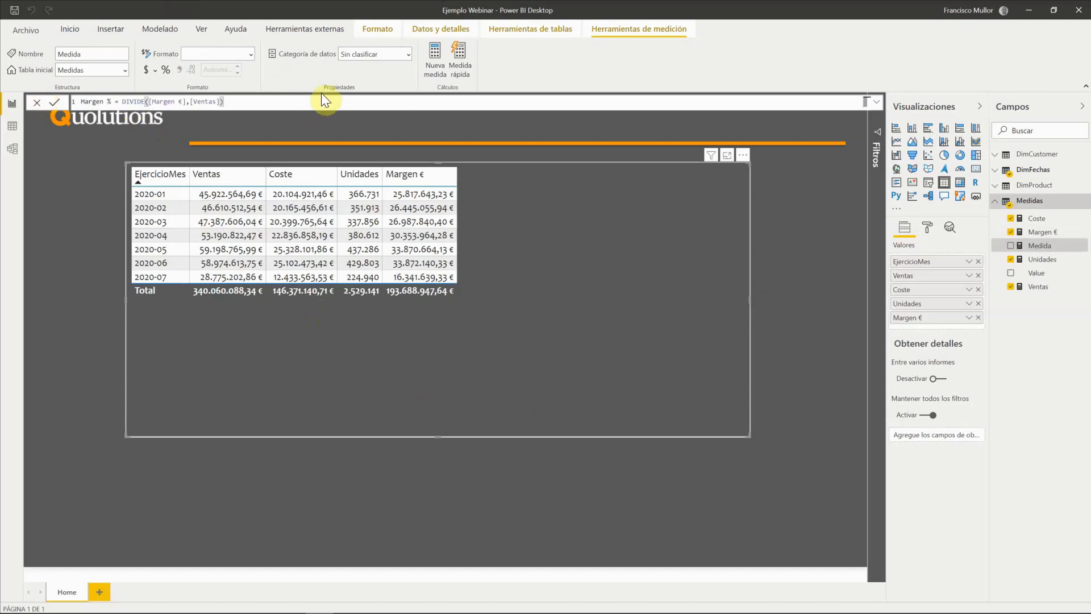
key(Return)
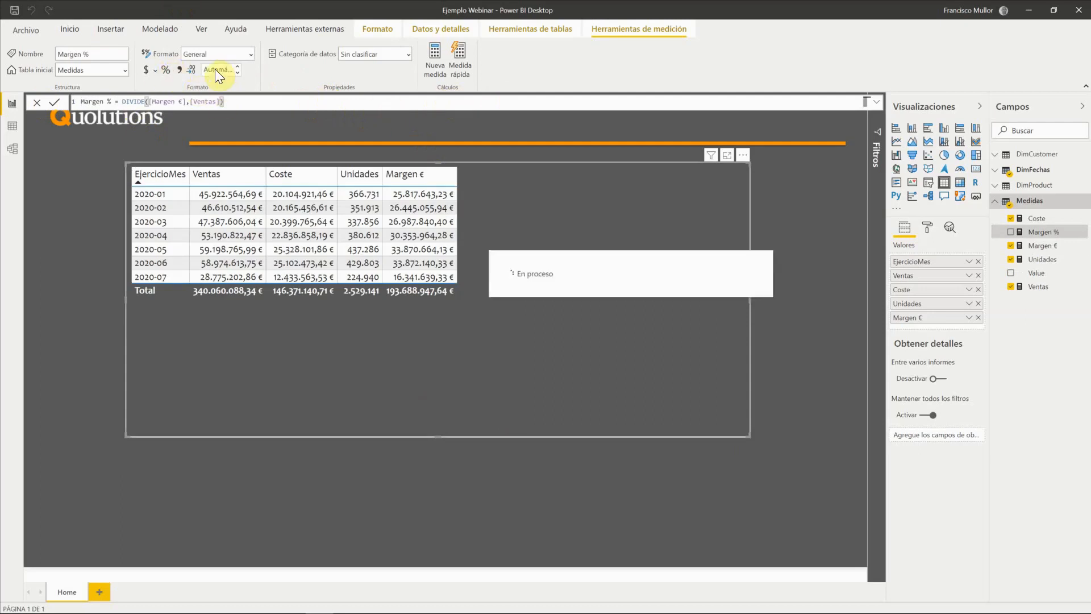
Format Margen % as a percentage with 2 decimal places and add it as a column of the EjercicioMes table visual.
drag(209, 70, 195, 67)
text(2)
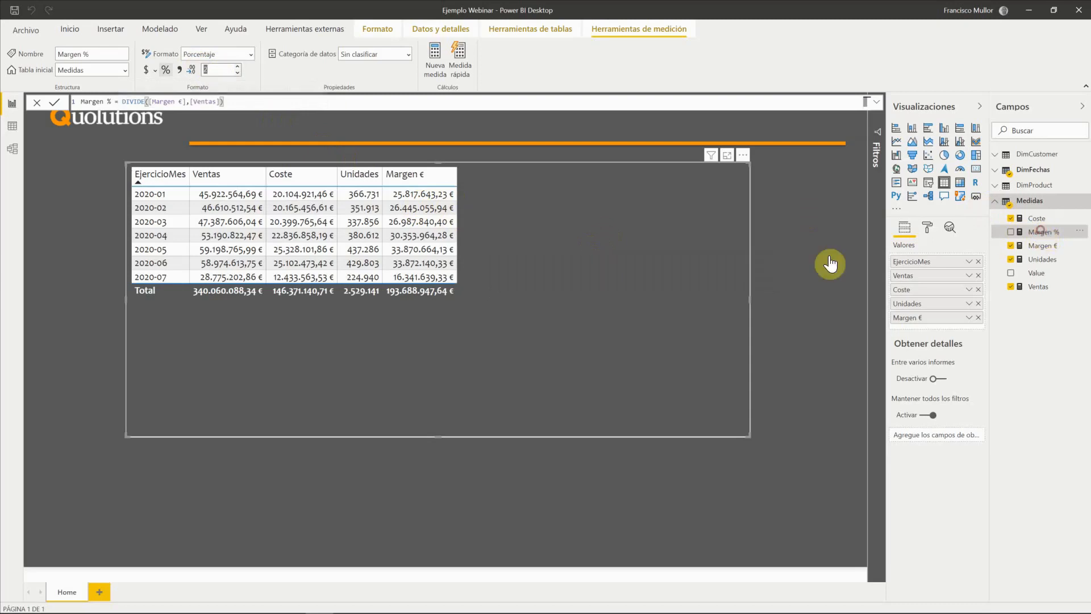
drag(1043, 232, 544, 274)
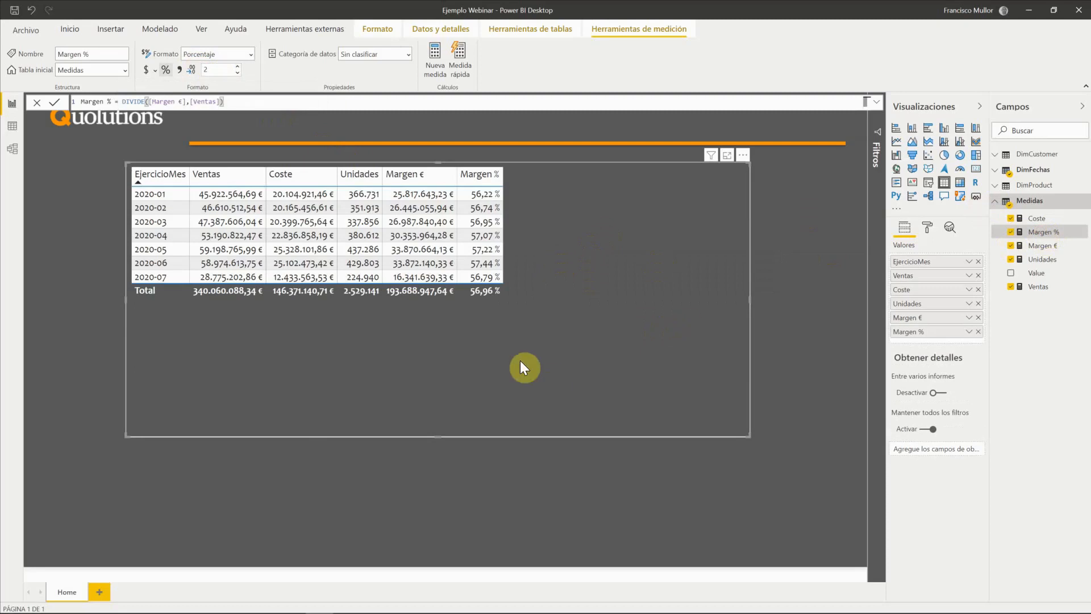
Reduce the height of the table visual and widen its Unidades column slightly.
drag(445, 407, 453, 360)
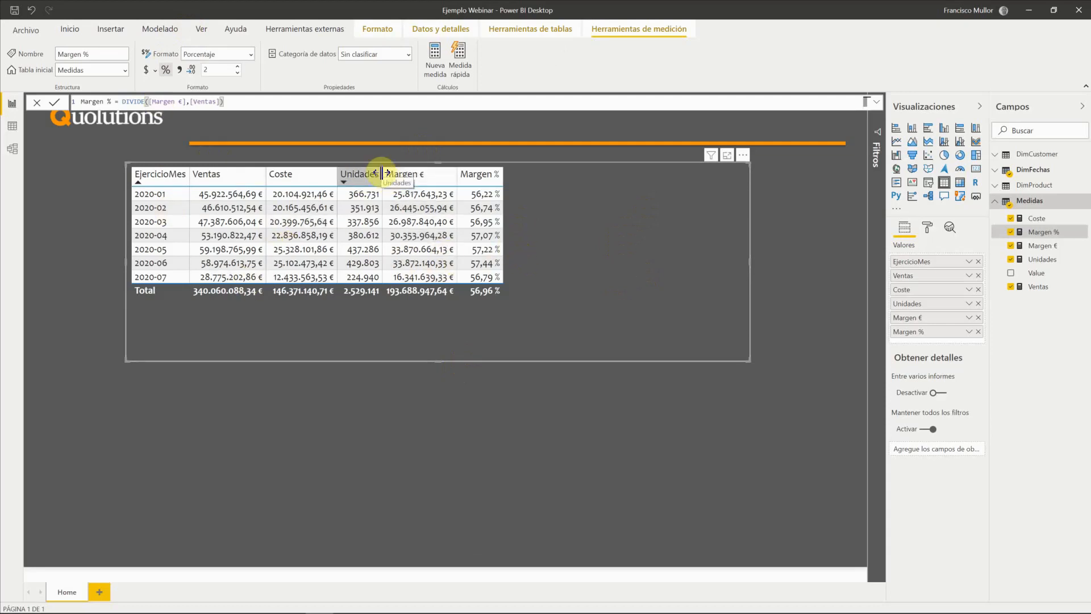
drag(383, 173, 393, 174)
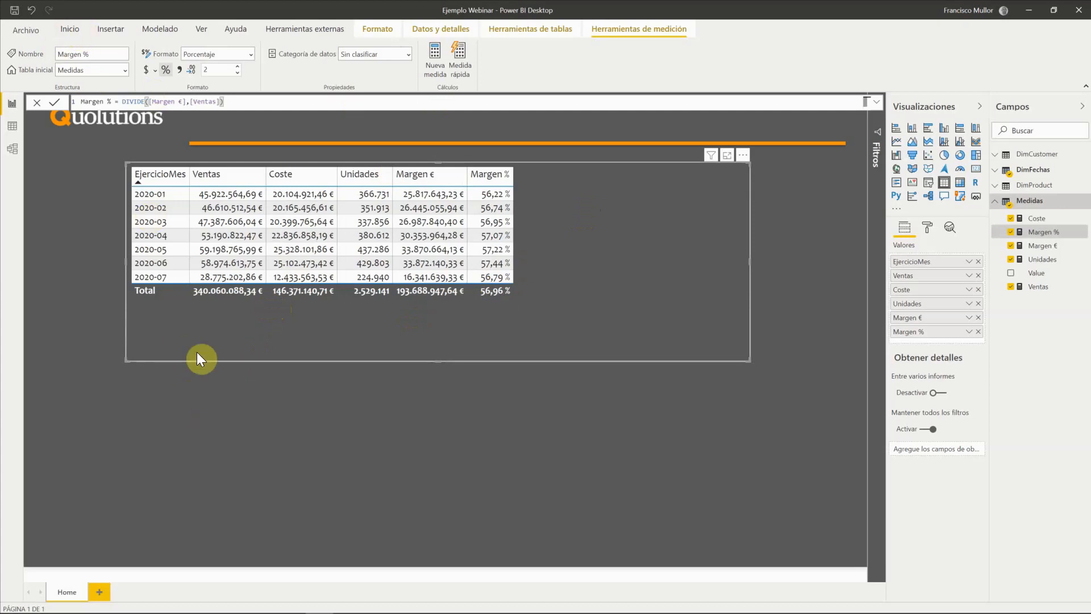
Open the report's model in Tabular Editor and bring its window to the front over the report.
click(326, 31)
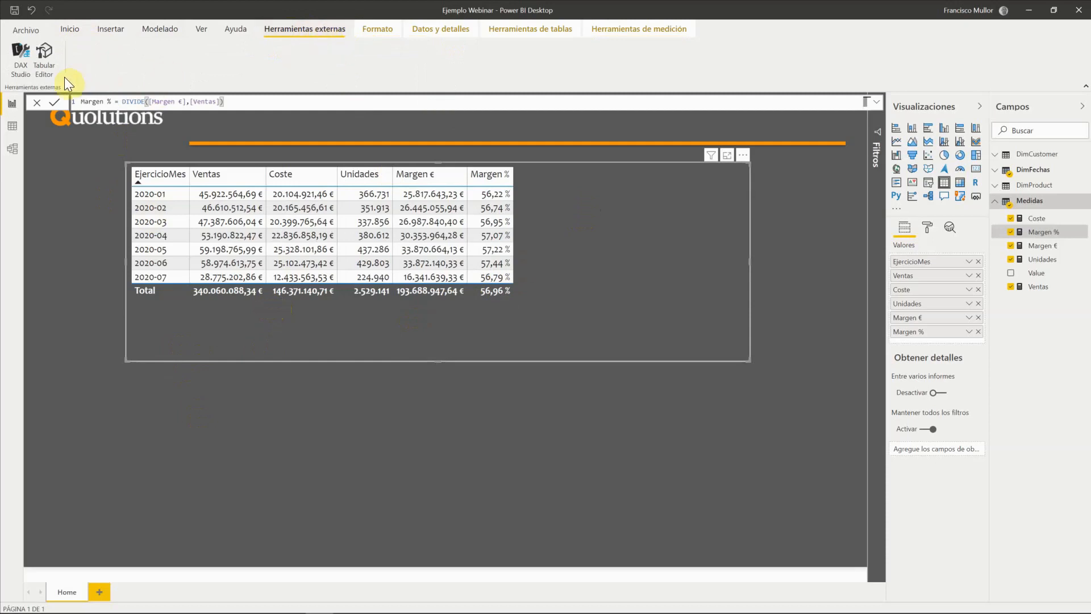
click(45, 55)
drag(0, 250, 393, 111)
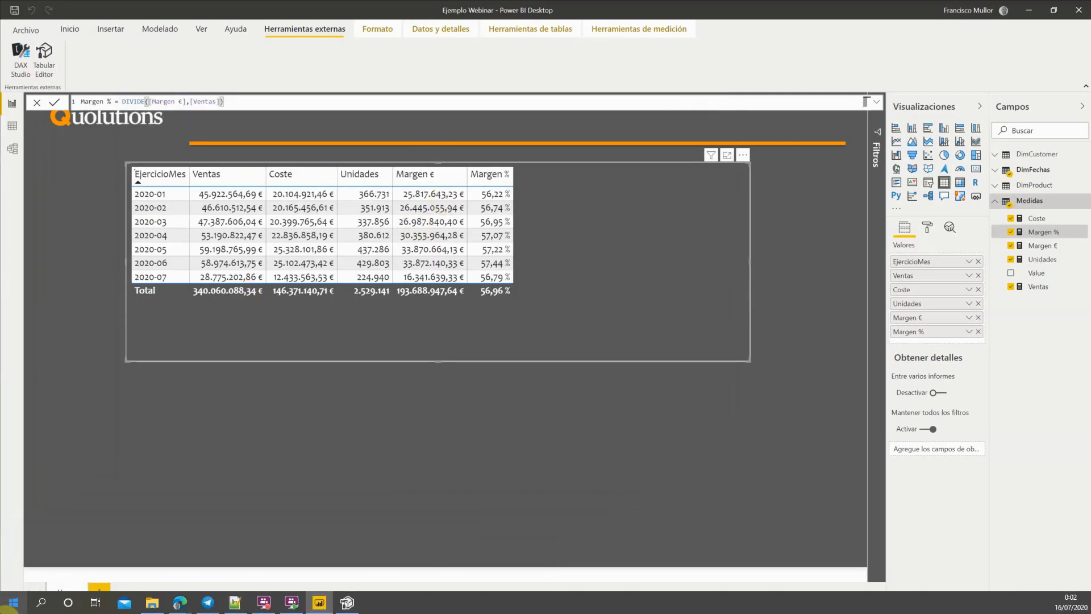
click(348, 604)
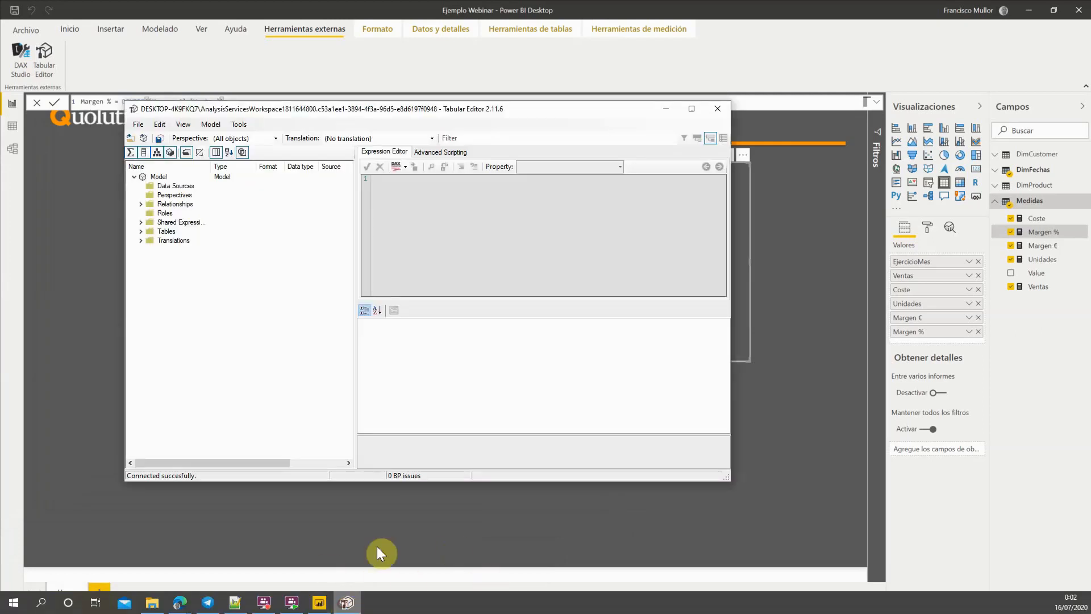
drag(536, 108, 554, 90)
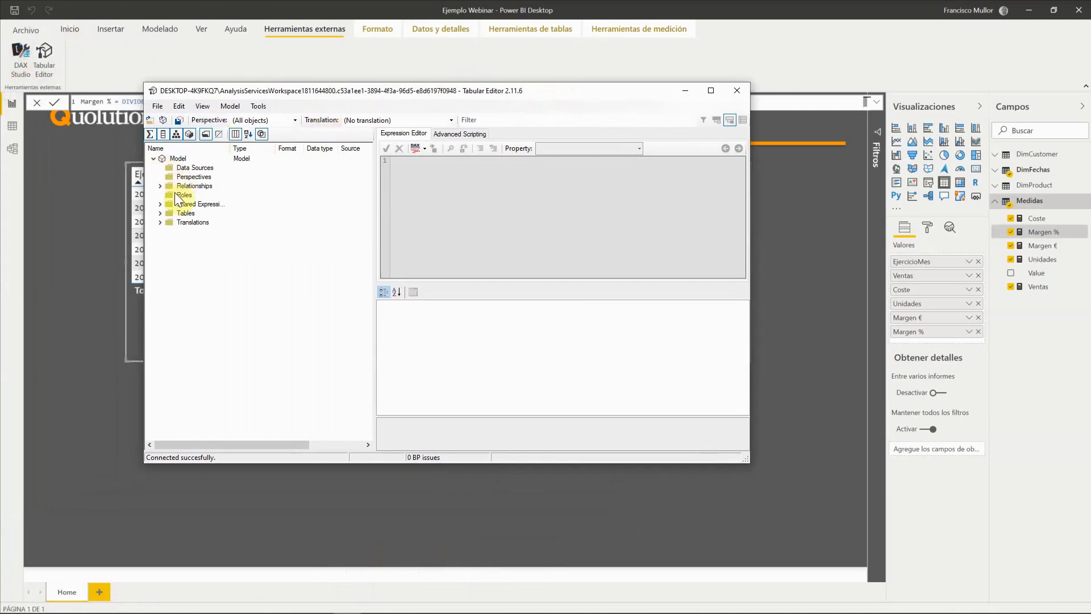
Create a new calculation group named TimeIntelligence under the model's Tables.
click(160, 213)
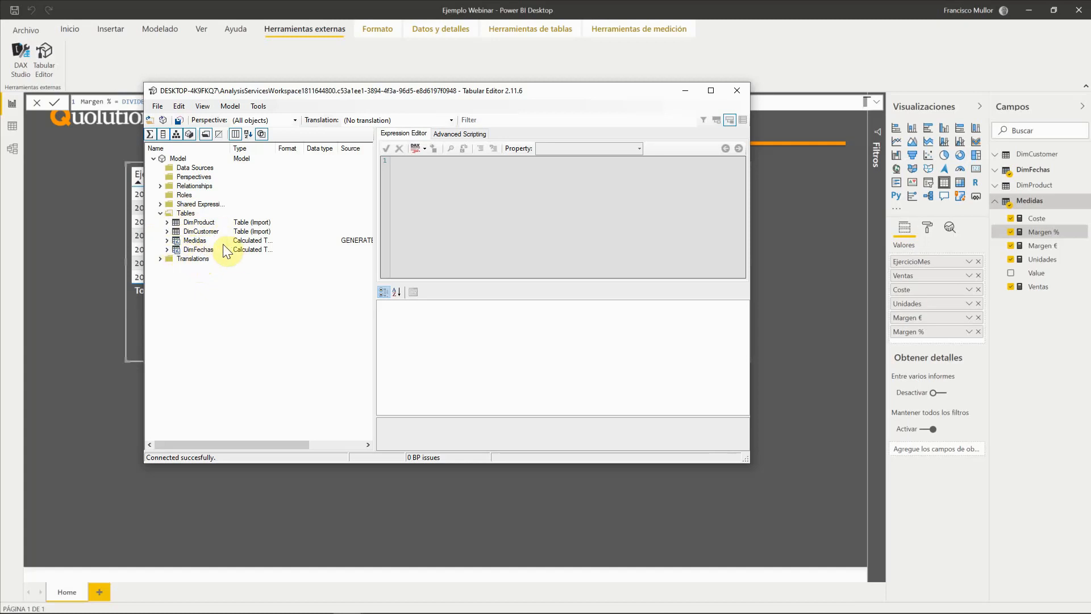
click(161, 213)
click(160, 213)
click(189, 219)
right_click(190, 219)
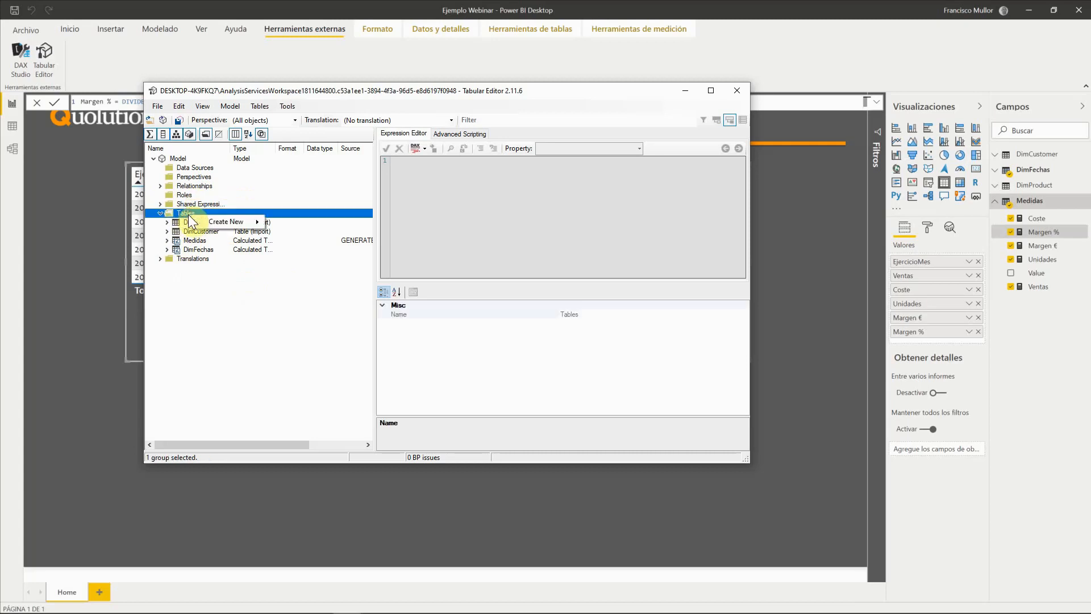
mouse_move(216, 226)
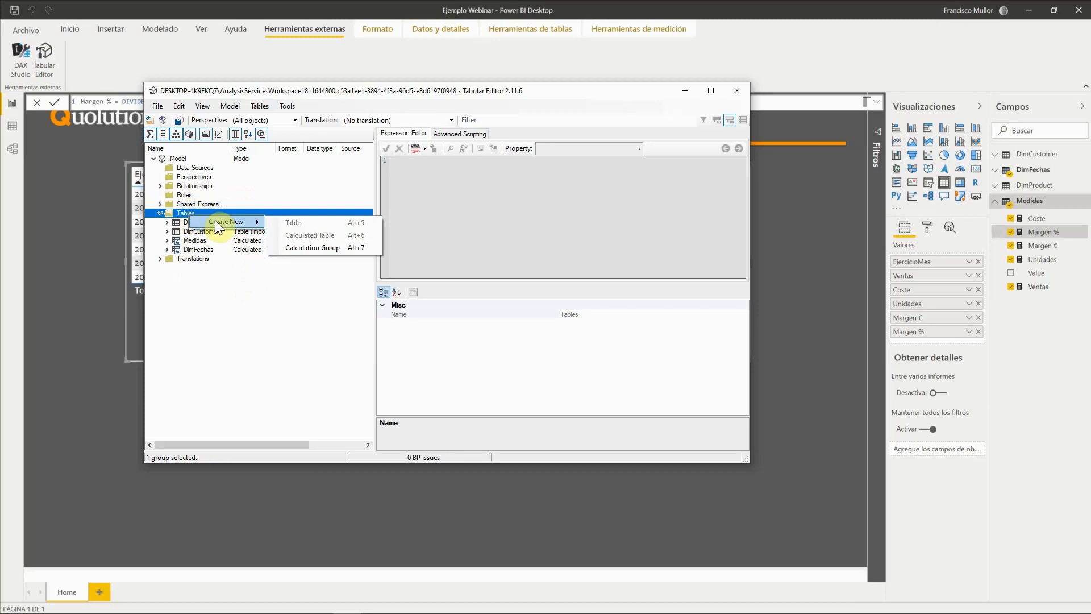
click(307, 247)
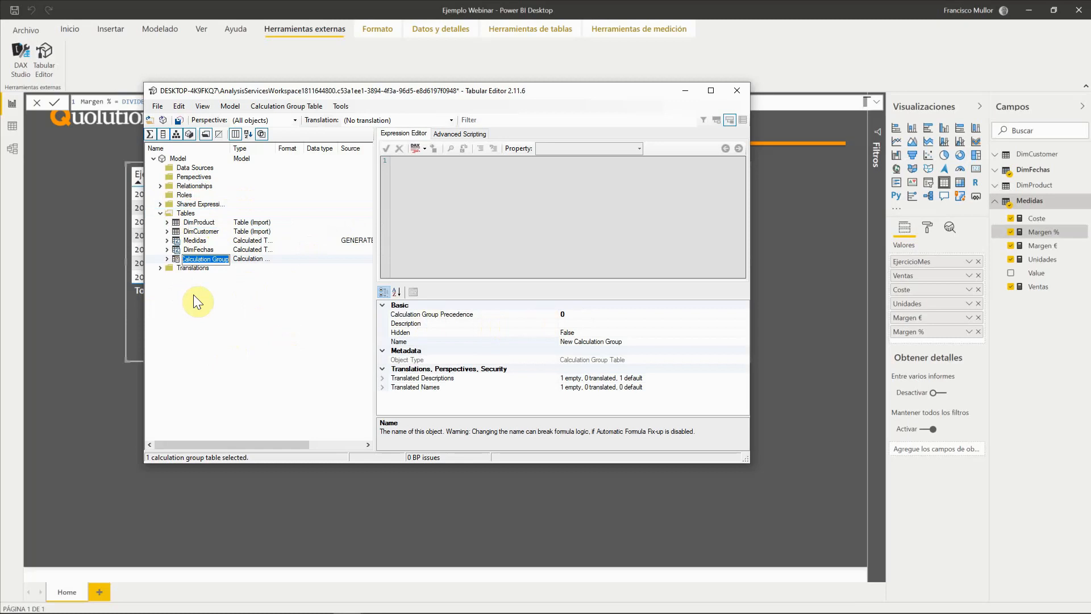
text(TimeIntelligence)
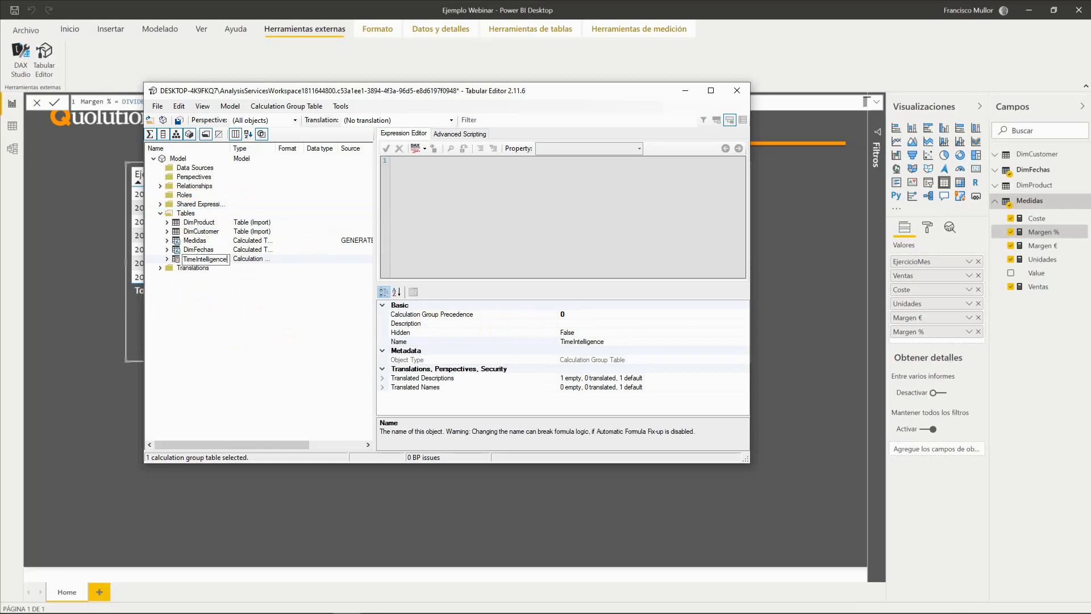
key(Return)
Widen the model tree's Name column and rename the TimeIntelligence group's Name field to TimeInt.
click(166, 259)
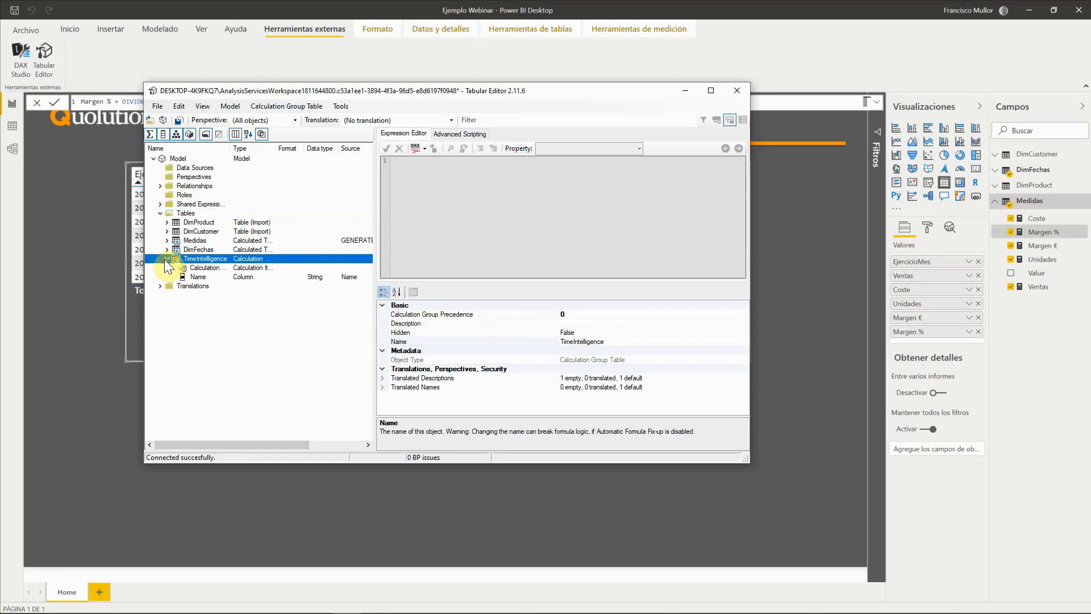
click(204, 268)
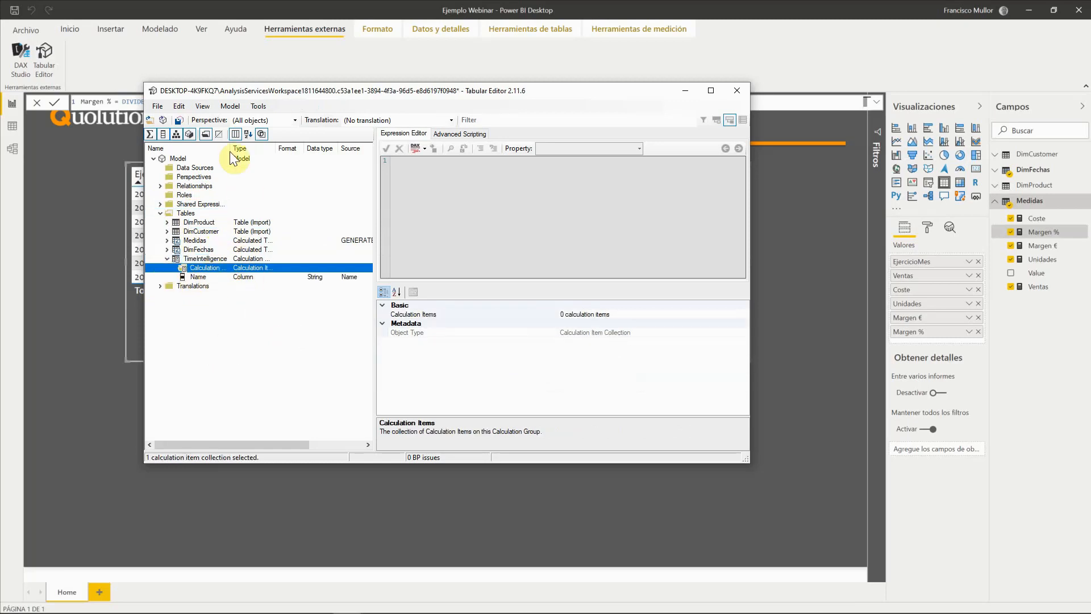
drag(231, 147, 299, 149)
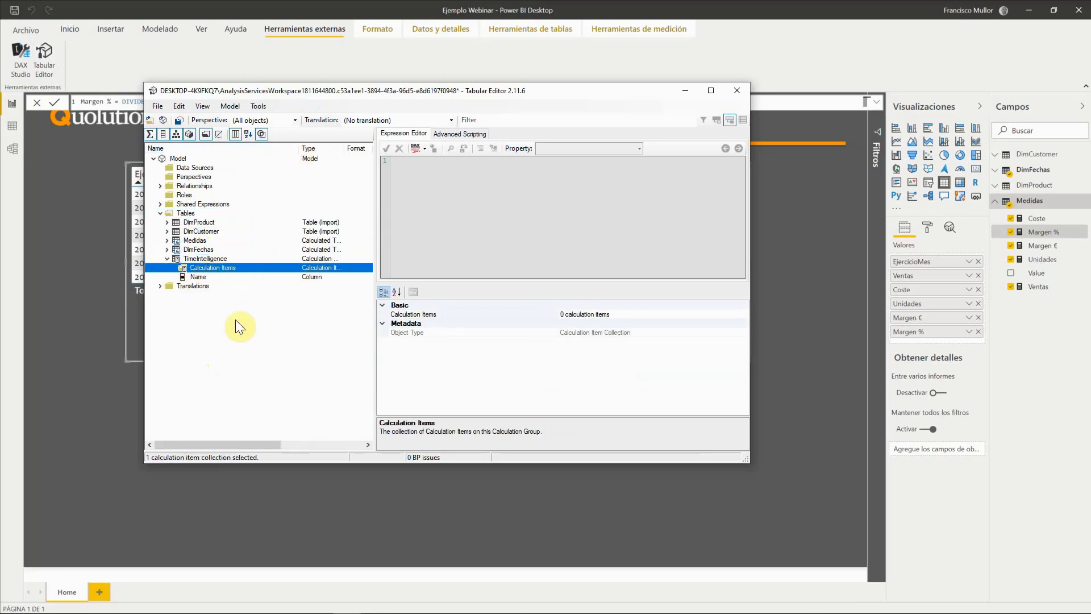
click(199, 277)
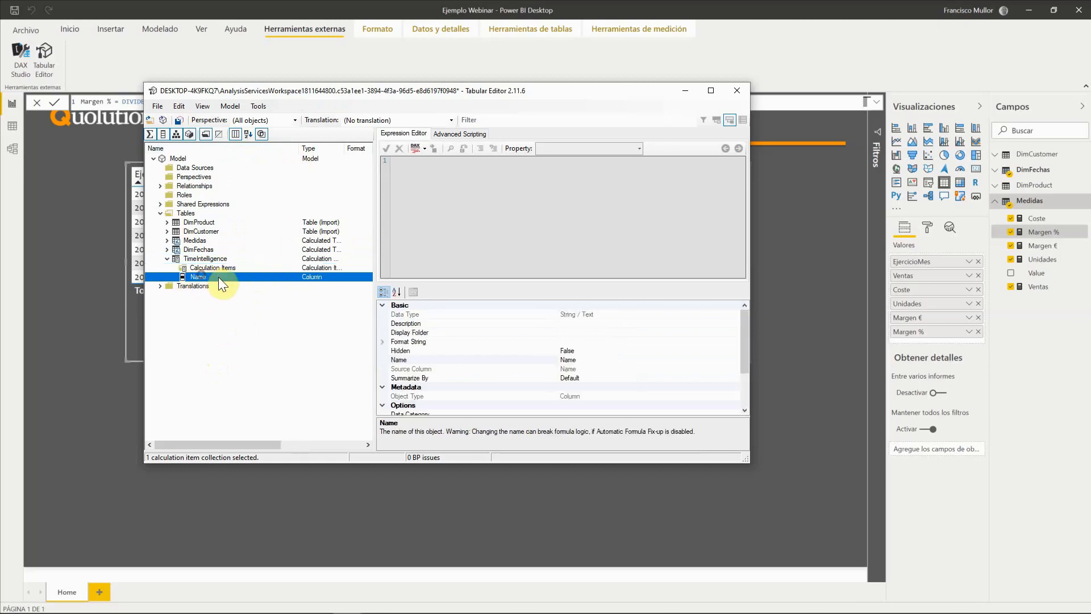
click(199, 278)
click(571, 360)
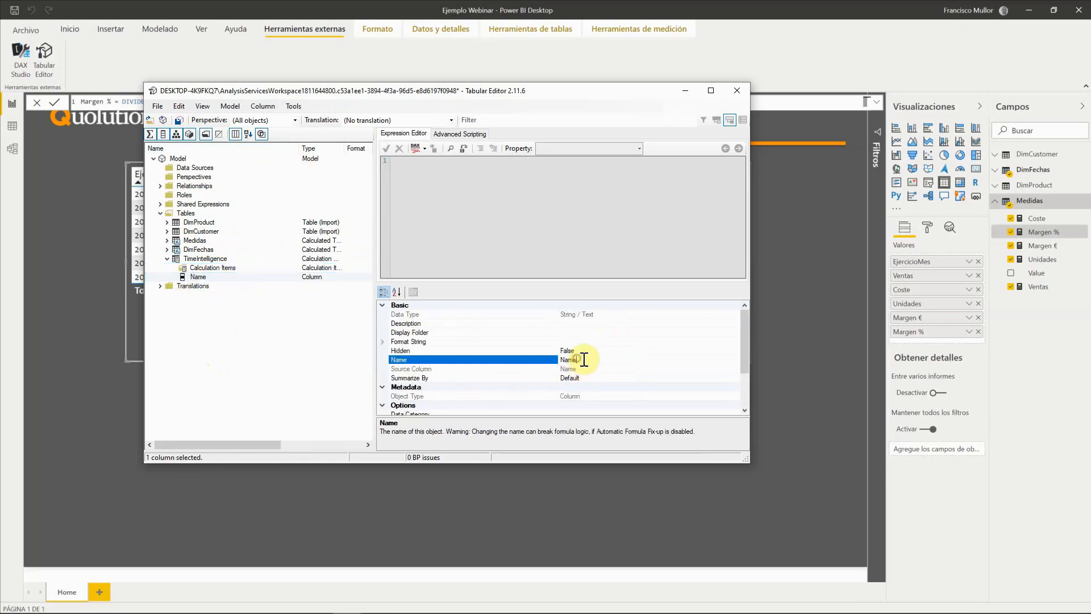
text(TimeInt)
key(Return)
Add a calculation item named CY to the TimeIntelligence calculation group.
click(204, 259)
right_click(211, 263)
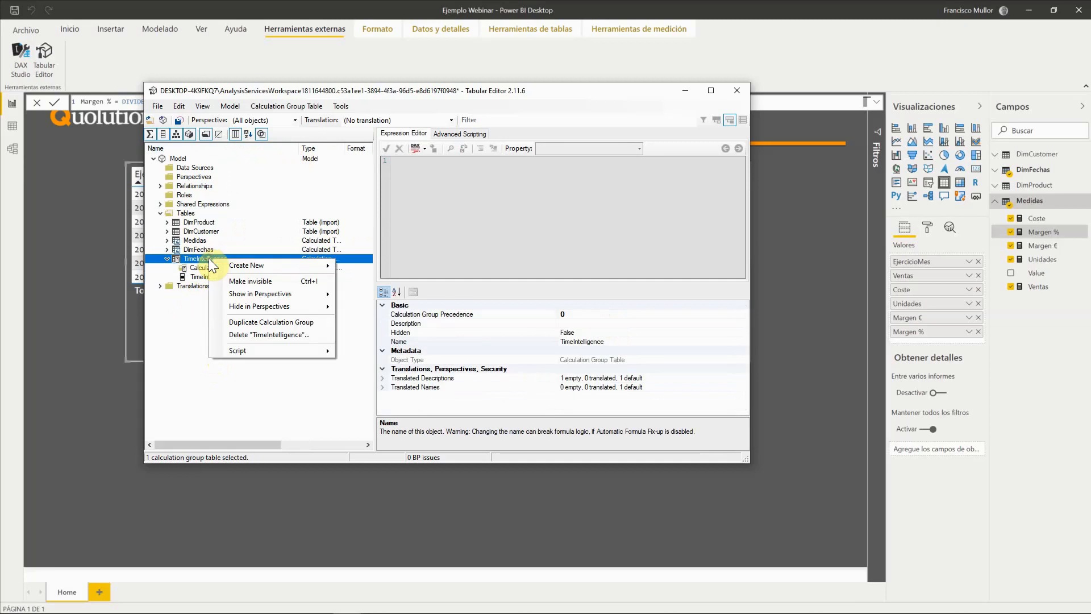
mouse_move(258, 265)
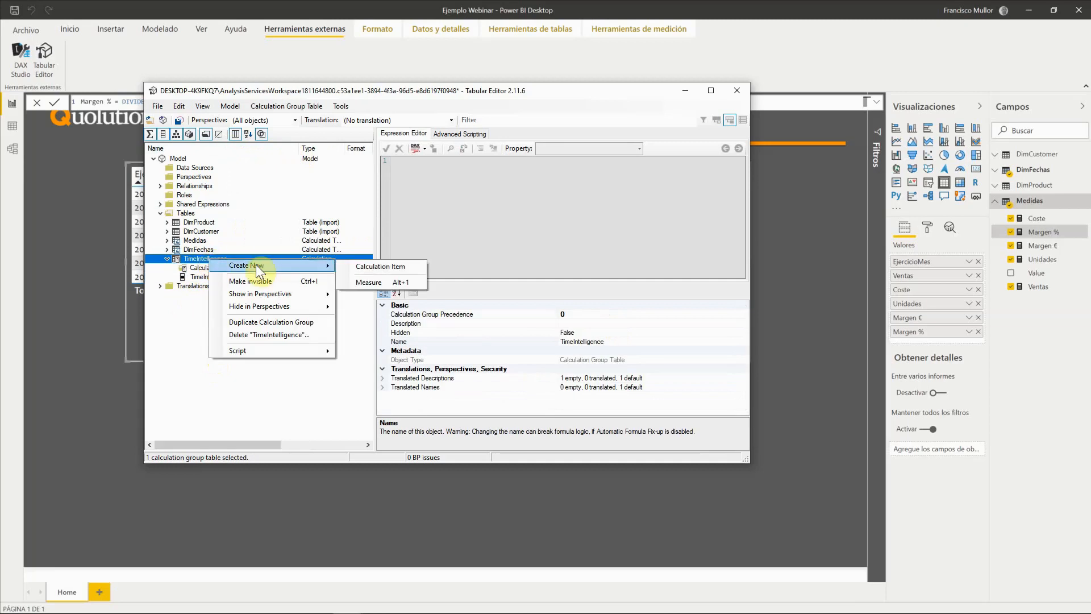
click(378, 267)
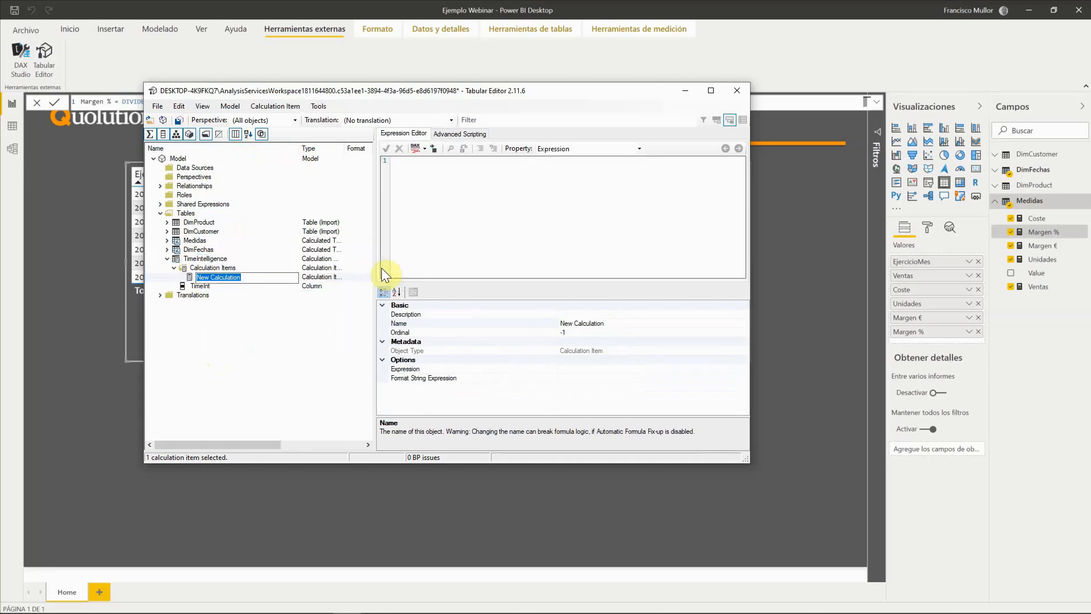
text(CY)
key(Return)
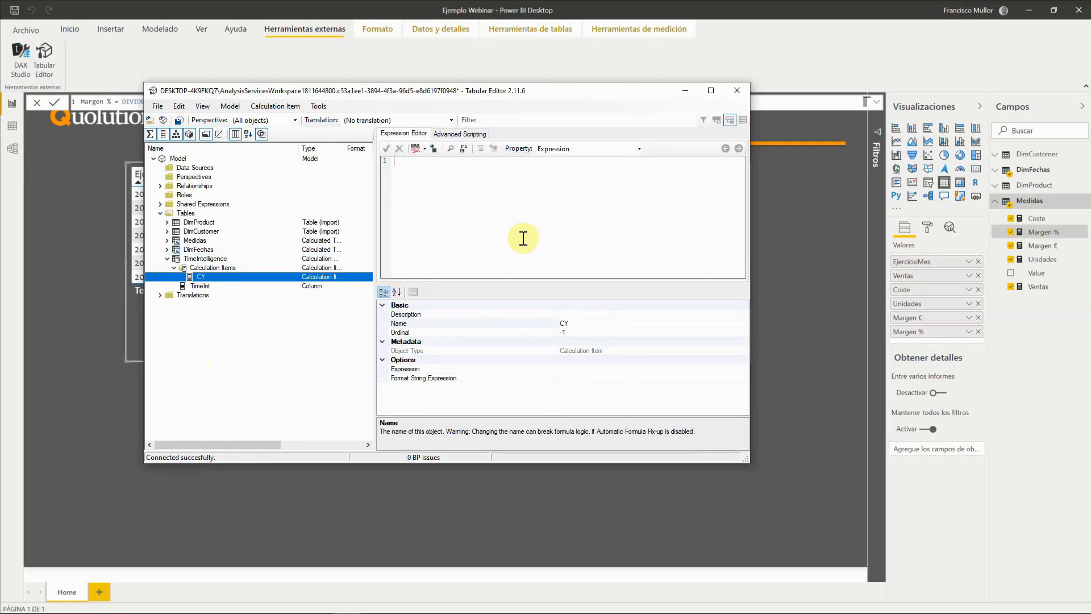
Set the CY item's expression to SELECTEDMEASURE (), format the DAX and accept the change.
text(SELEC)
text(TE)
text(MEASU)
text(ERE)
key(BackSpace)
key(BackSpace)
text(RE)
key(BackSpace)
text(d)
key(BackSpace)
text(D)
text(())
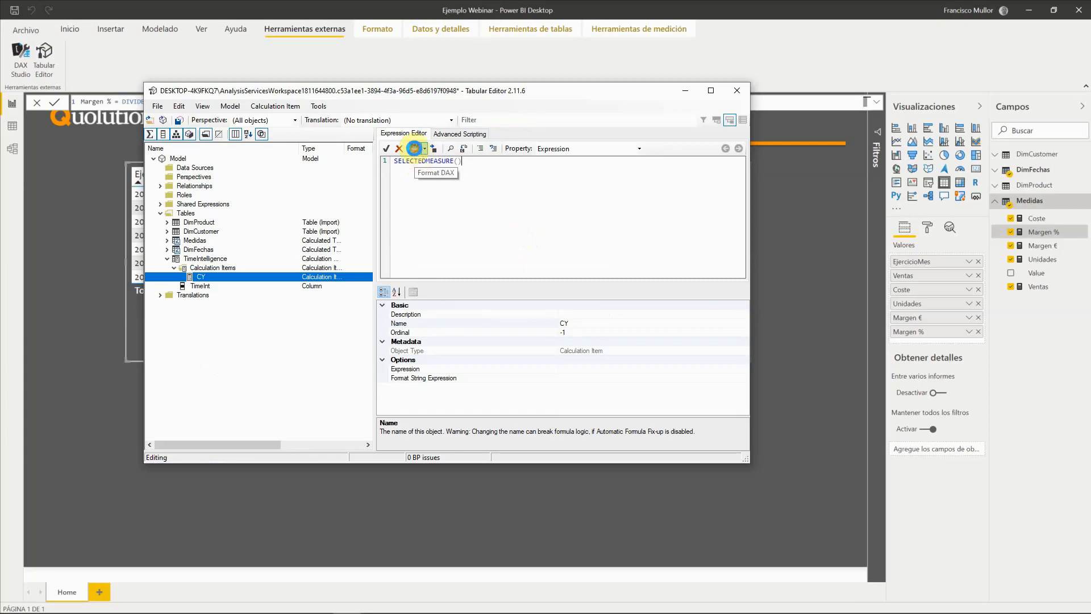
click(414, 148)
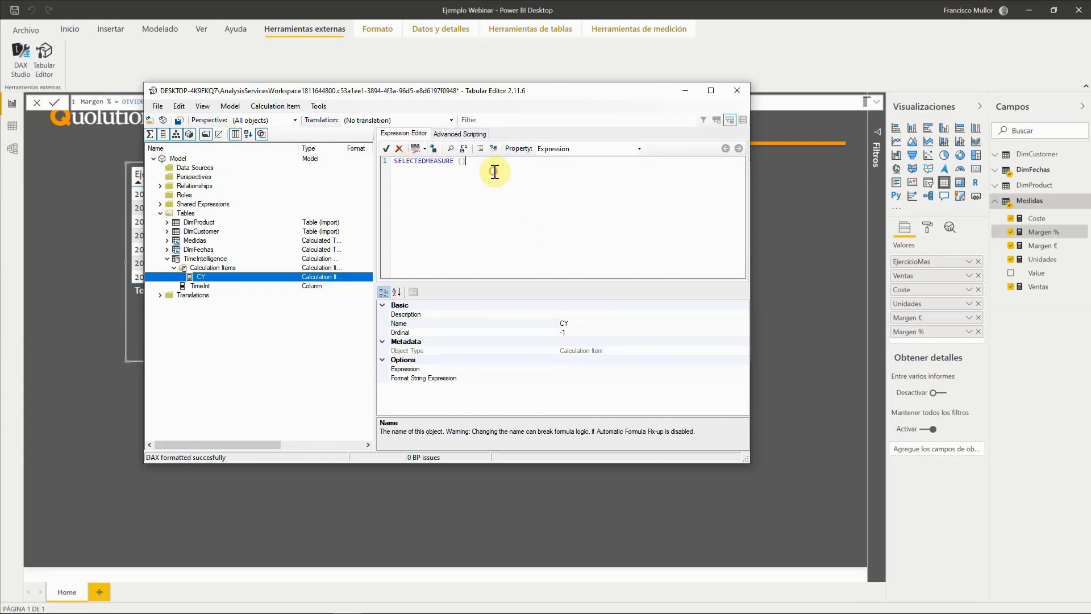
click(387, 149)
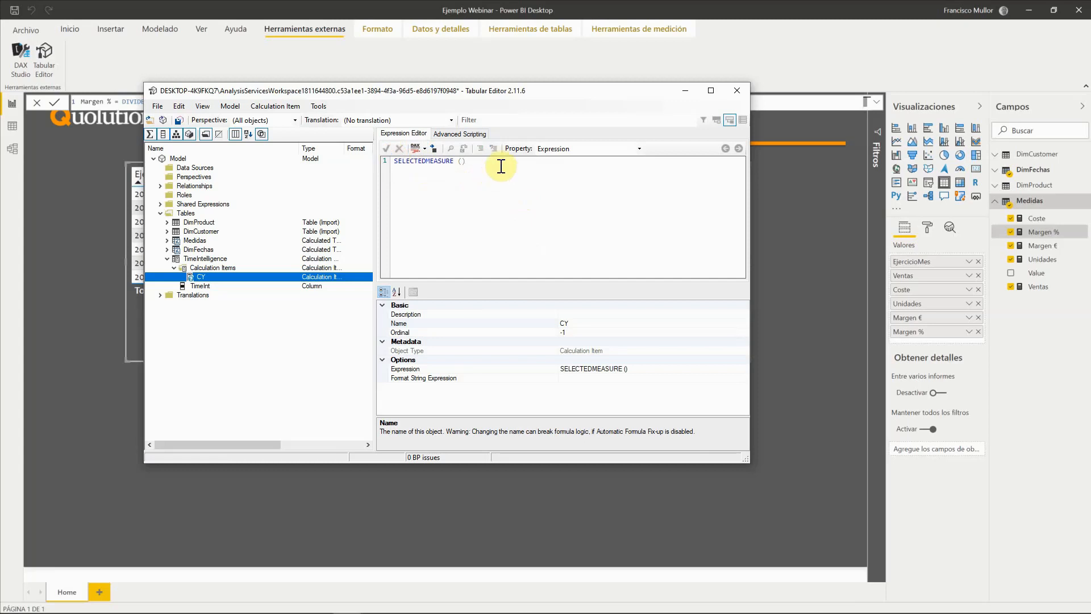
drag(496, 161, 387, 162)
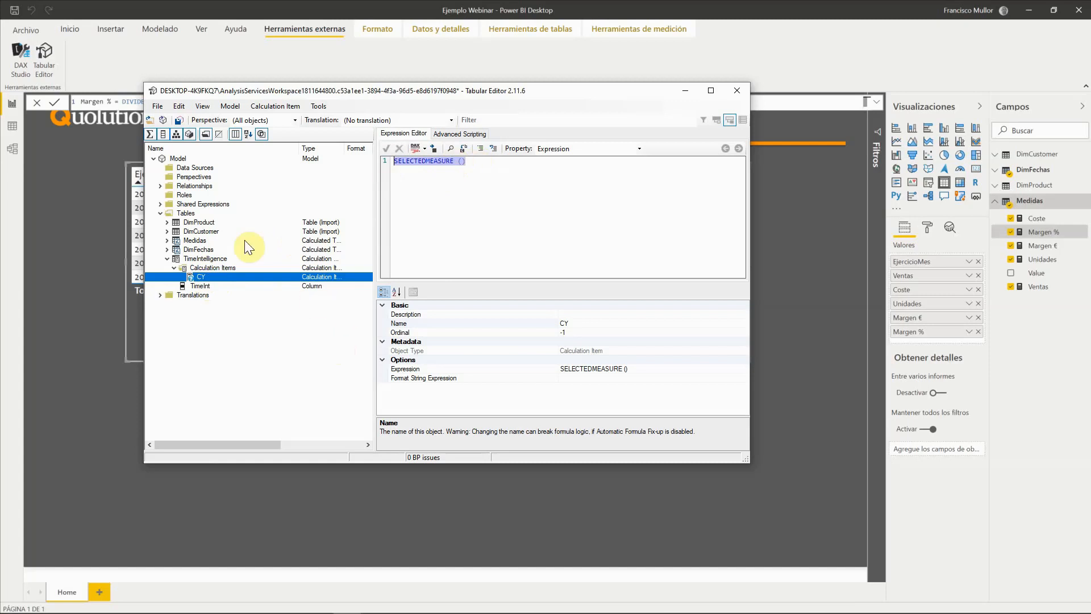
Create a new measure named LY in the TimeIntelligence calculation group.
click(200, 259)
right_click(200, 258)
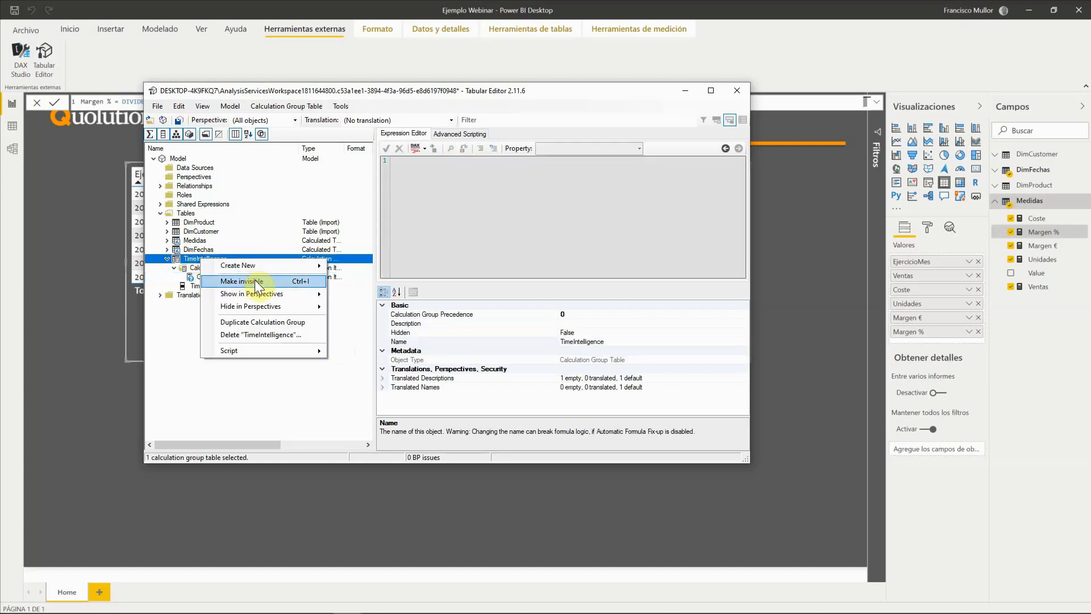
mouse_move(274, 265)
click(370, 283)
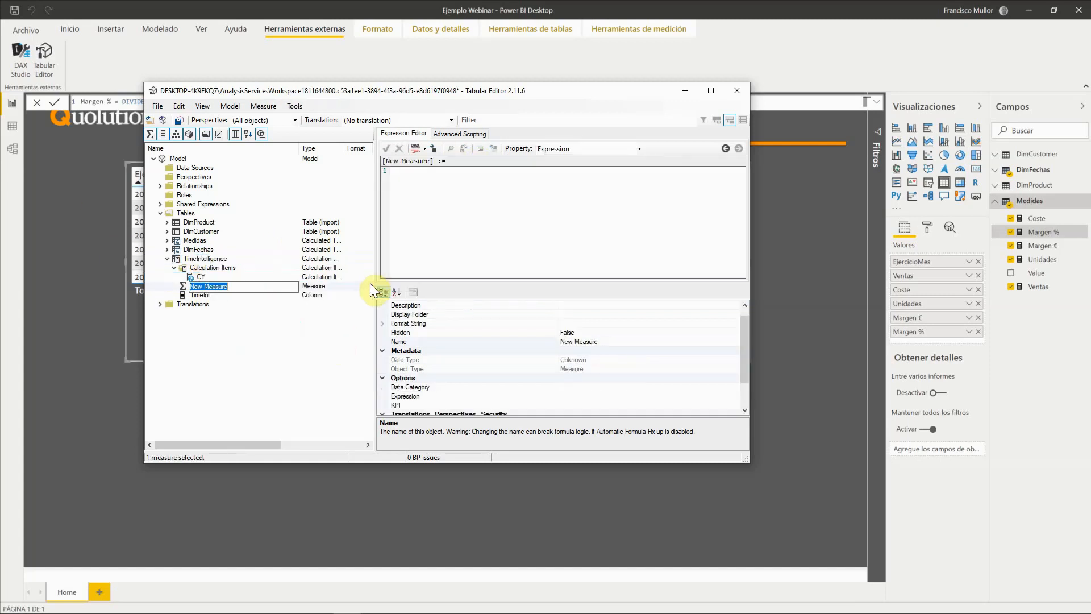
text(ly)
click(300, 287)
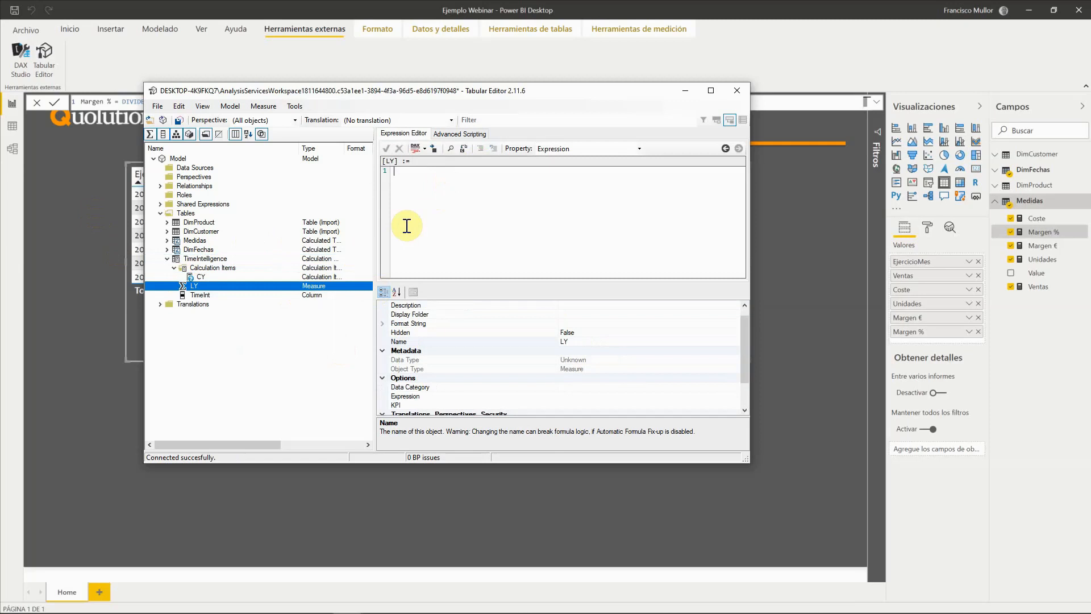
Delete the LY measure from the TimeIntelligence calculation group.
click(202, 267)
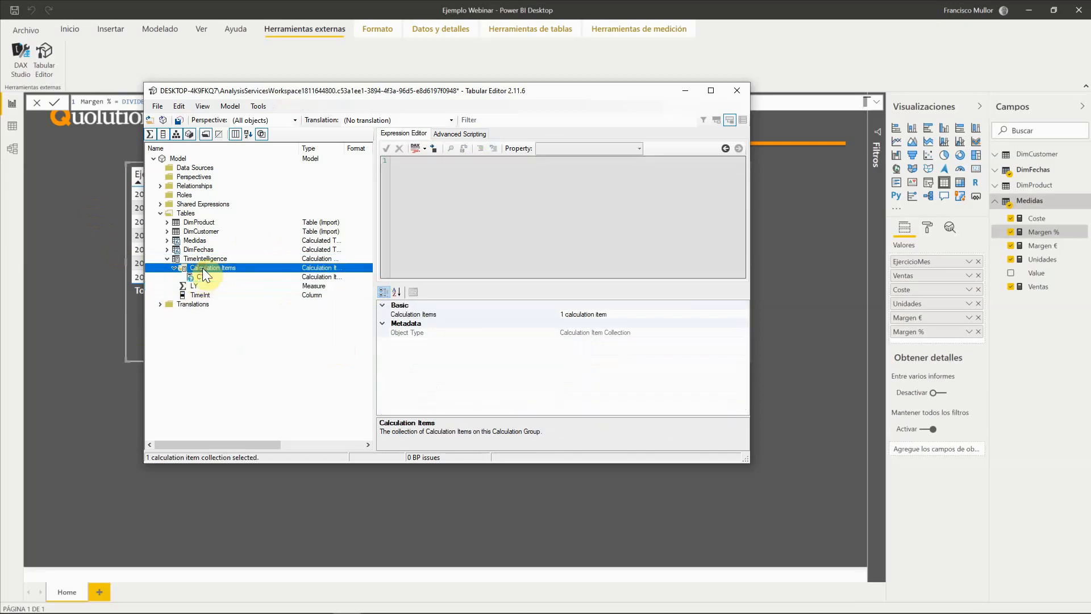
click(196, 286)
right_click(196, 286)
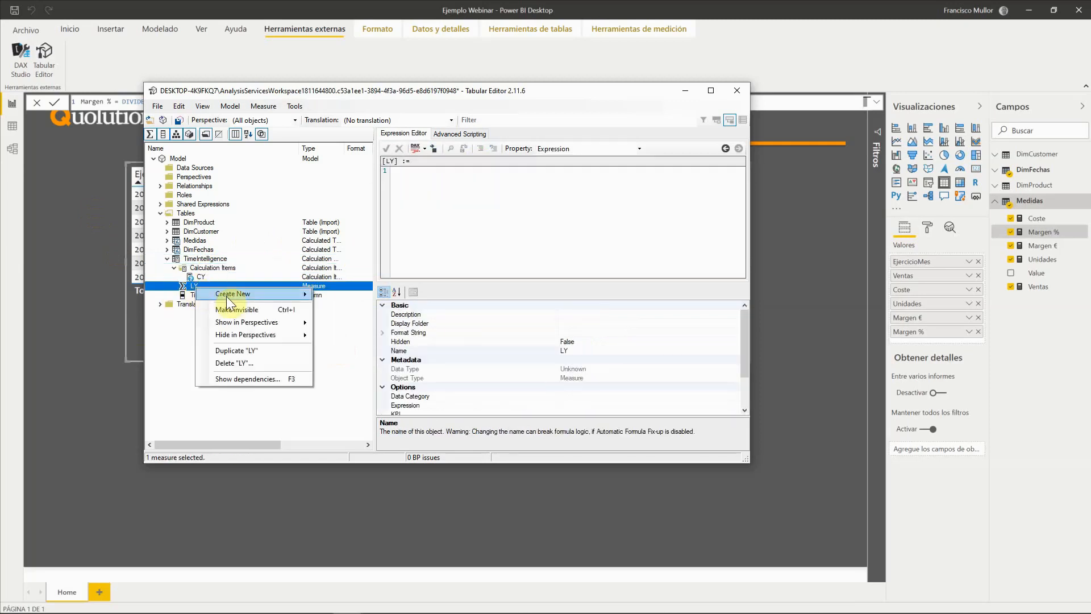
click(243, 364)
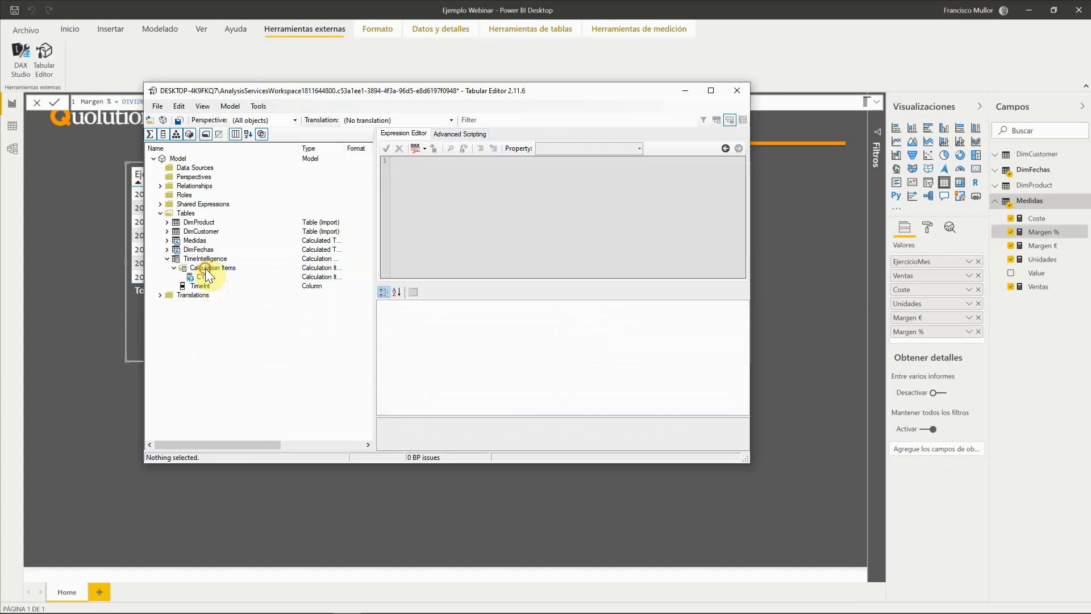
Add a calculation item named LY to the TimeIntelligence calculation group.
click(206, 268)
click(211, 259)
right_click(211, 257)
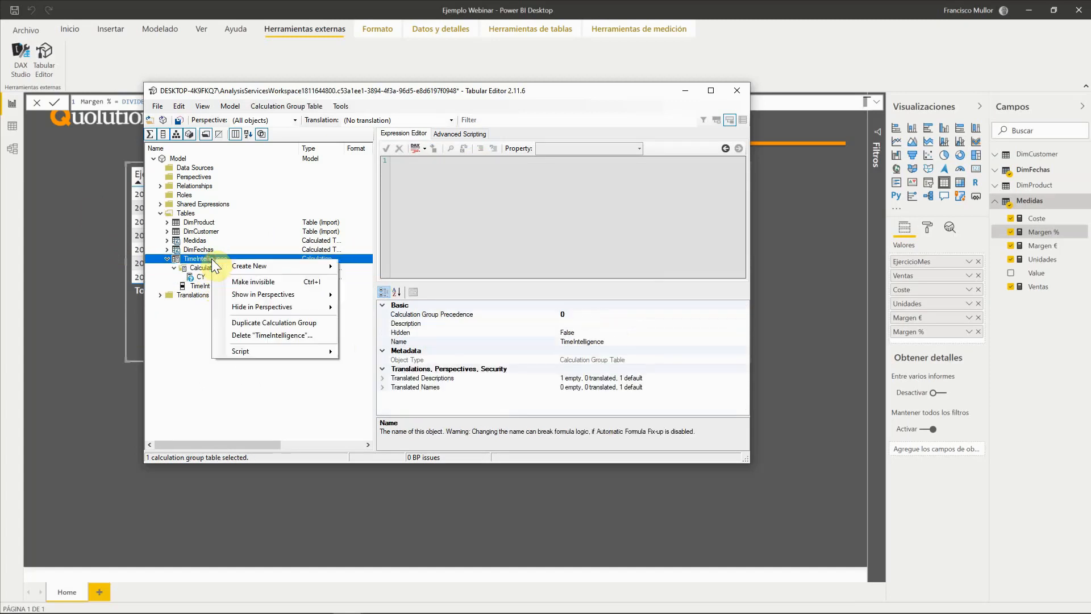
mouse_move(267, 266)
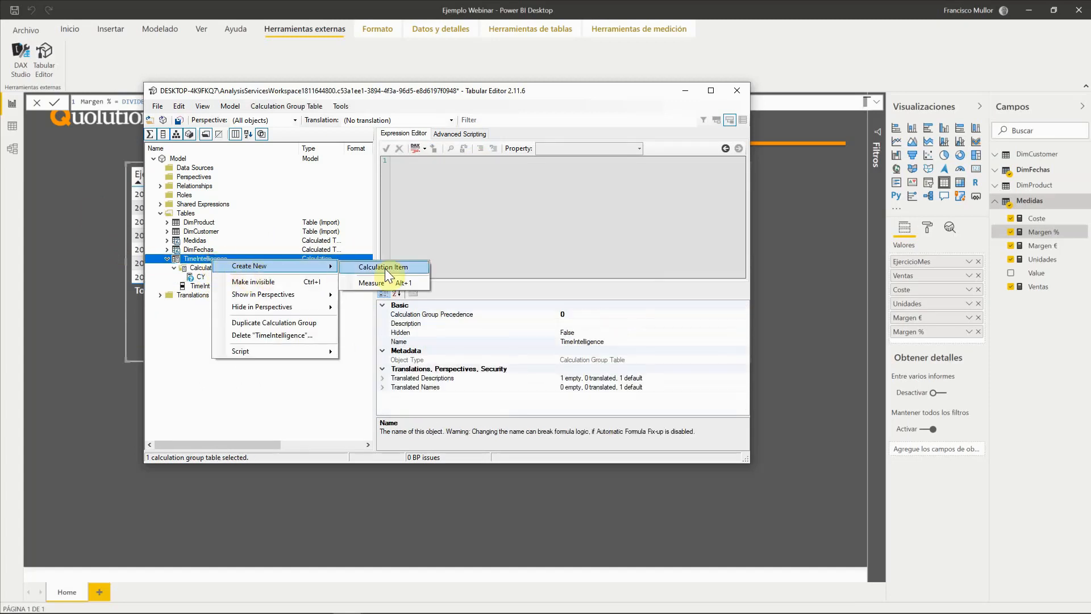
click(385, 270)
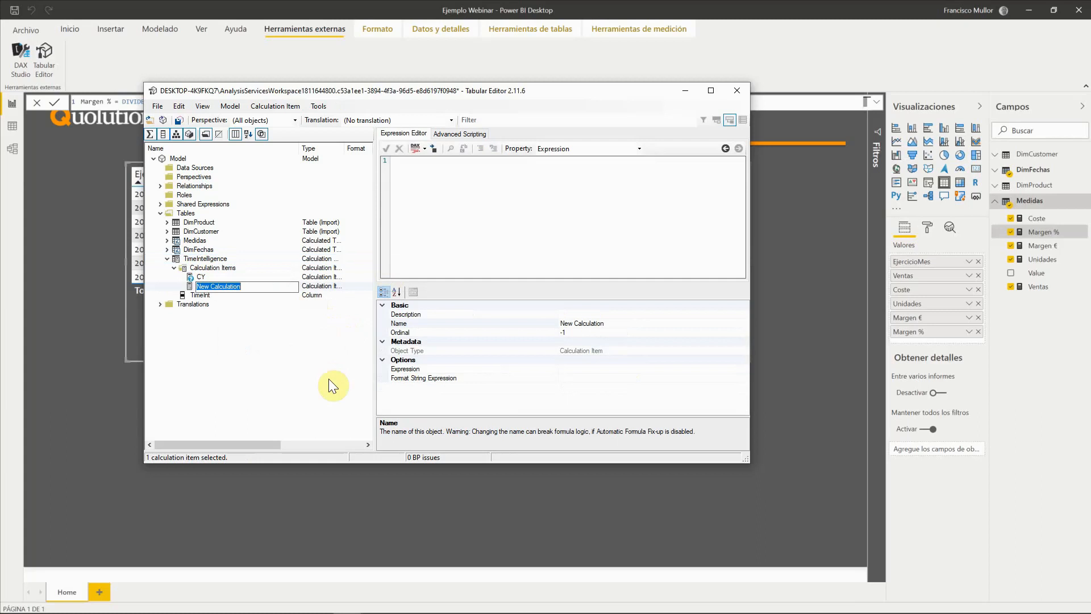
text(LY)
key(Return)
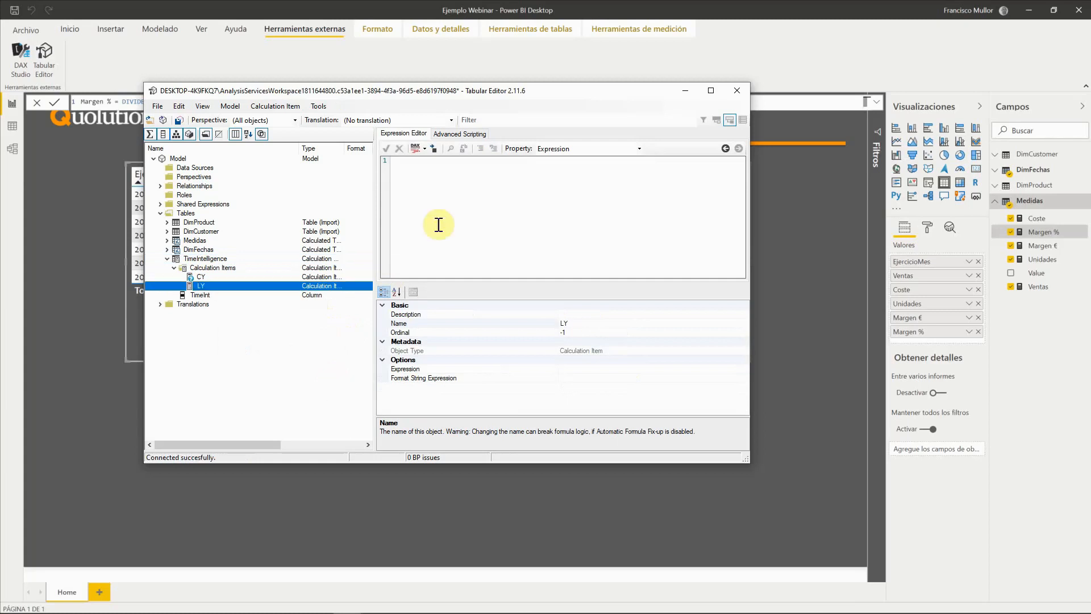
Set the LY item's expression to CALCULATE (SELECTEDMEASURE(), DATEADD ( DimFechas[Fecha],-1,YEAR), try formatting the DAX and accept the change.
click(476, 194)
text(CALCA)
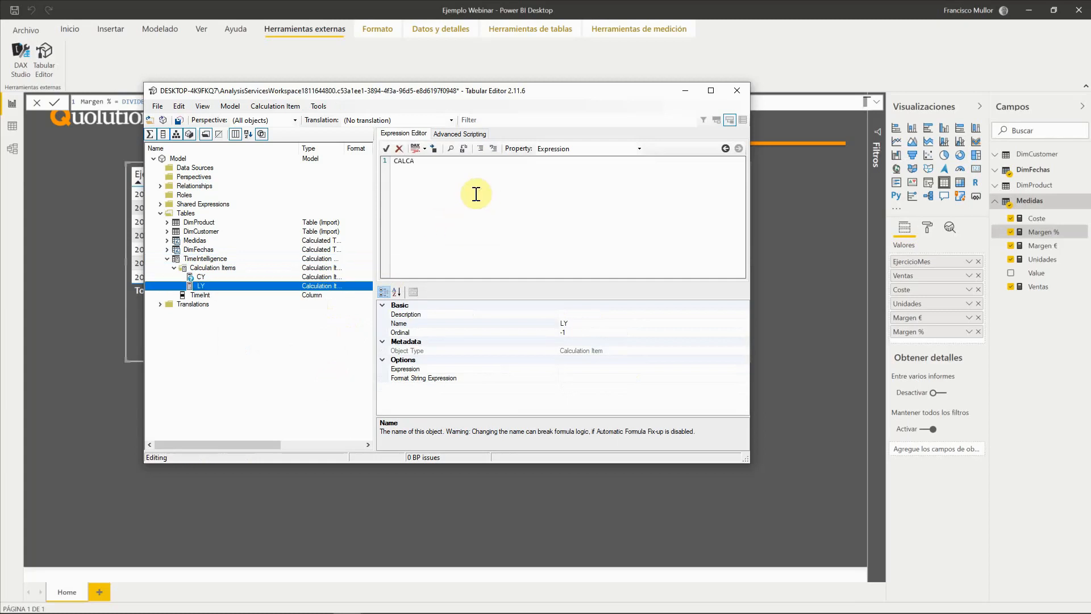
text(ULATE (SELECTEDMEASURE(), DATEADD( dIMFECHAS[FECHA)
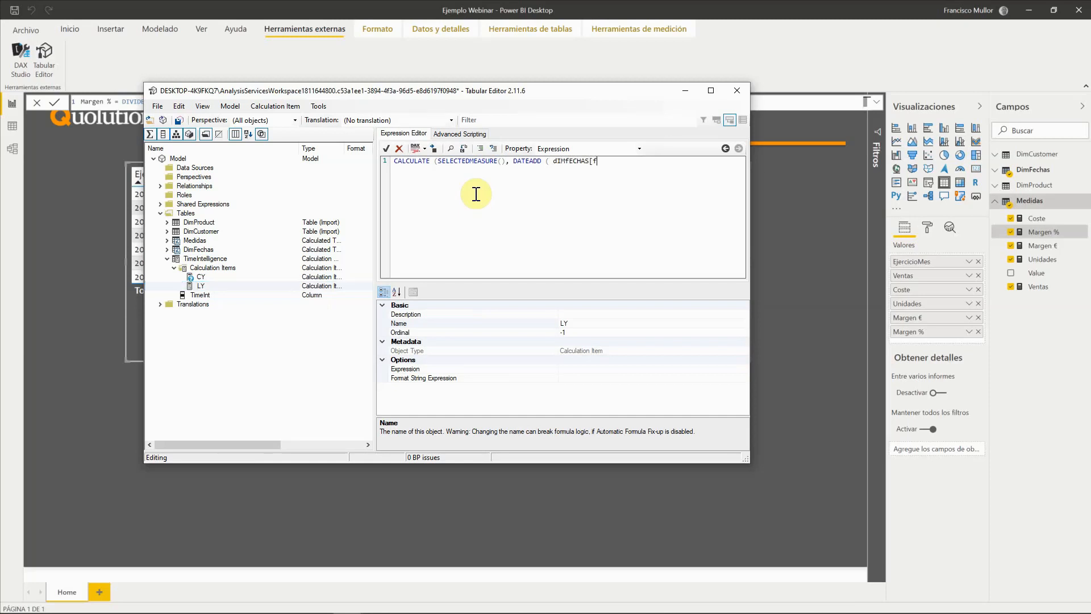
key(BackSpace)
key(BackSpace)
key(BackSpace)
key(BackSpace)
key(BackSpace)
key(BackSpace)
key(BackSpace)
key(BackSpace)
key(BackSpace)
key(BackSpace)
key(BackSpace)
key(BackSpace)
key(BackSpace)
key(BackSpace)
key(BackSpace)
text(DimFechas[Fecha],-1,YEAR))
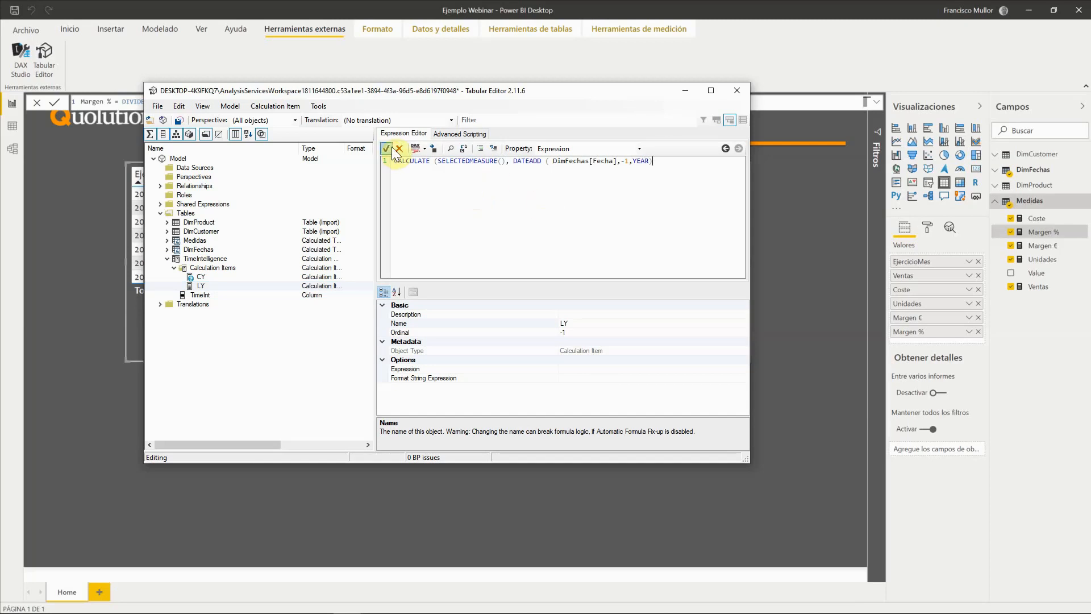
click(417, 149)
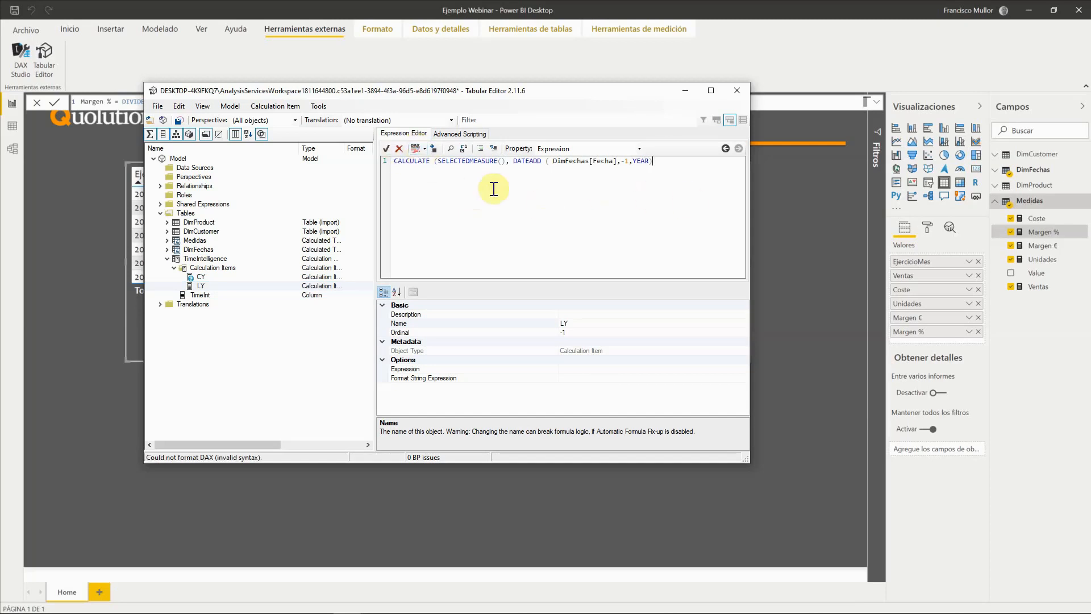
click(385, 149)
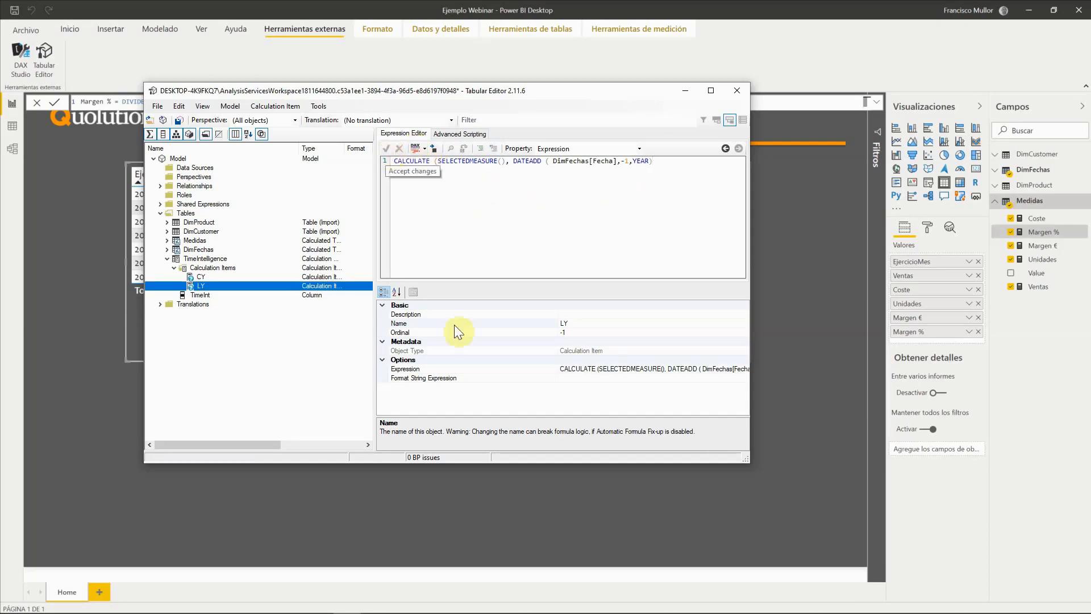
click(208, 259)
right_click(208, 259)
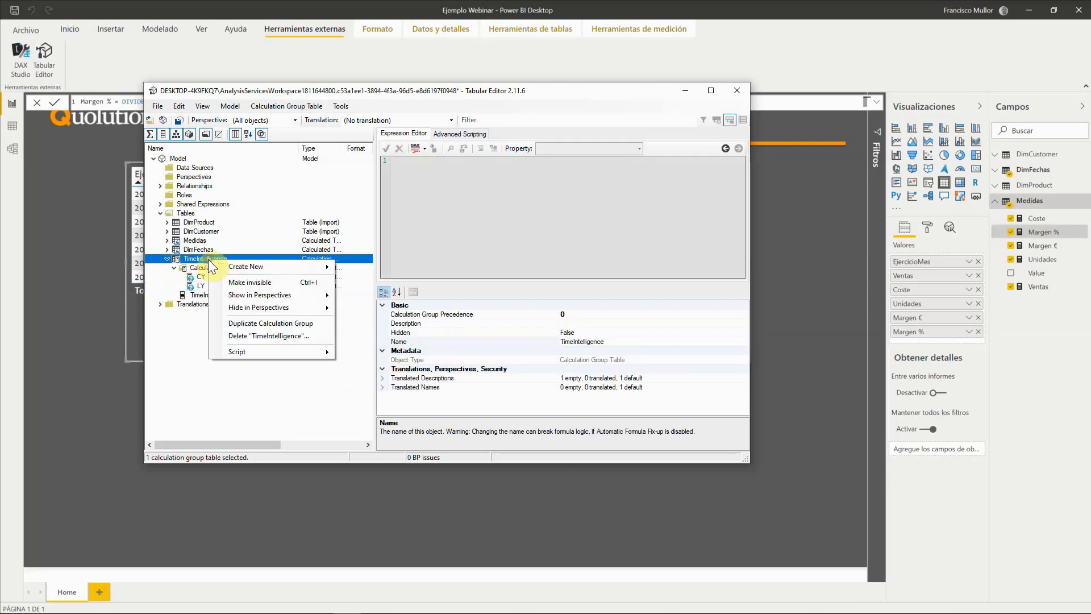
mouse_move(260, 263)
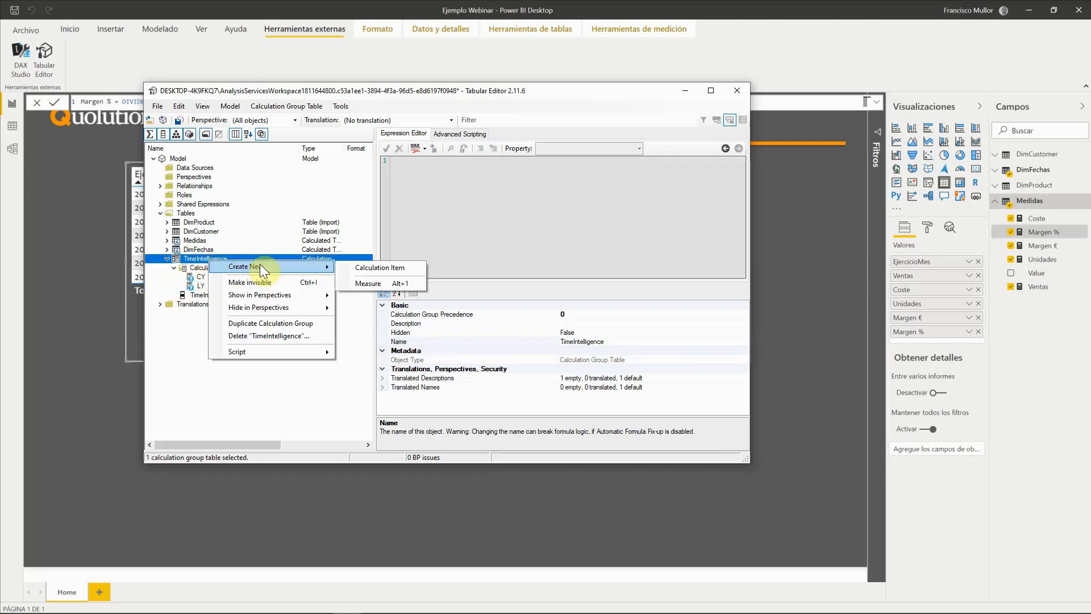
click(370, 283)
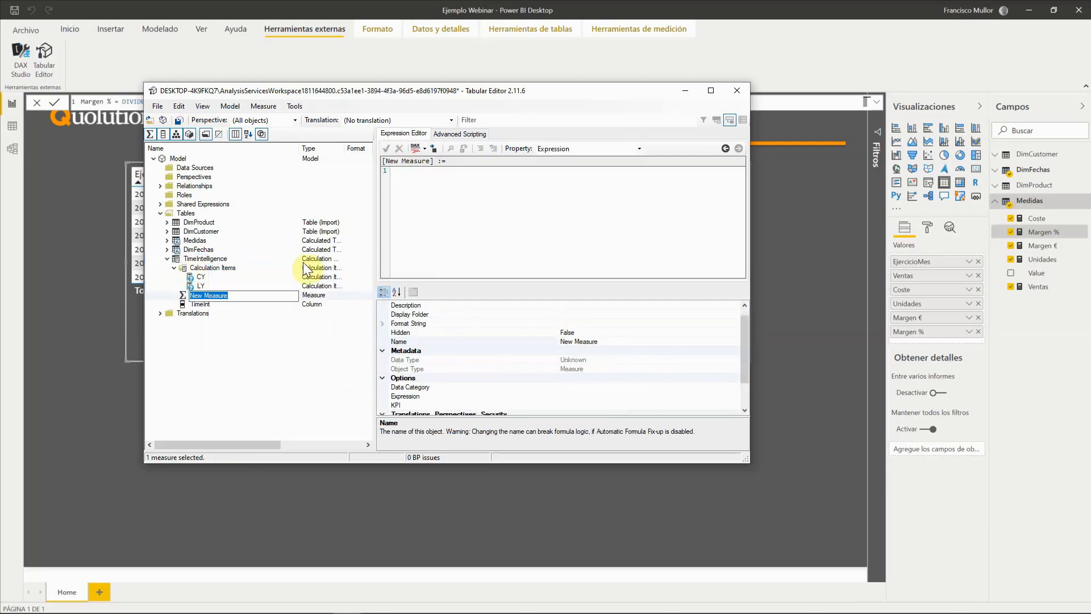
click(240, 393)
right_click(229, 296)
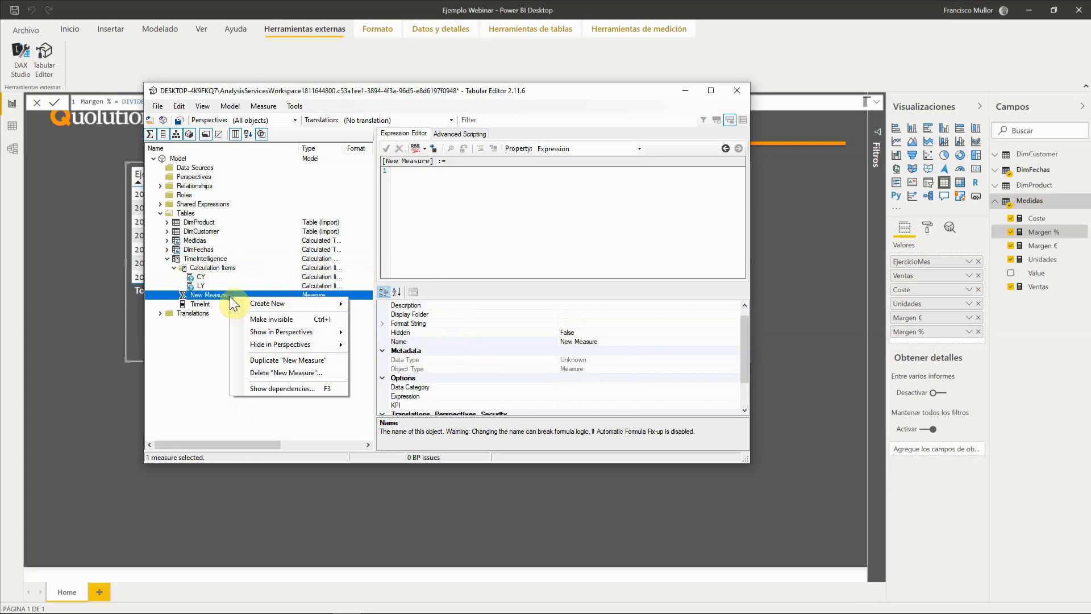
click(291, 372)
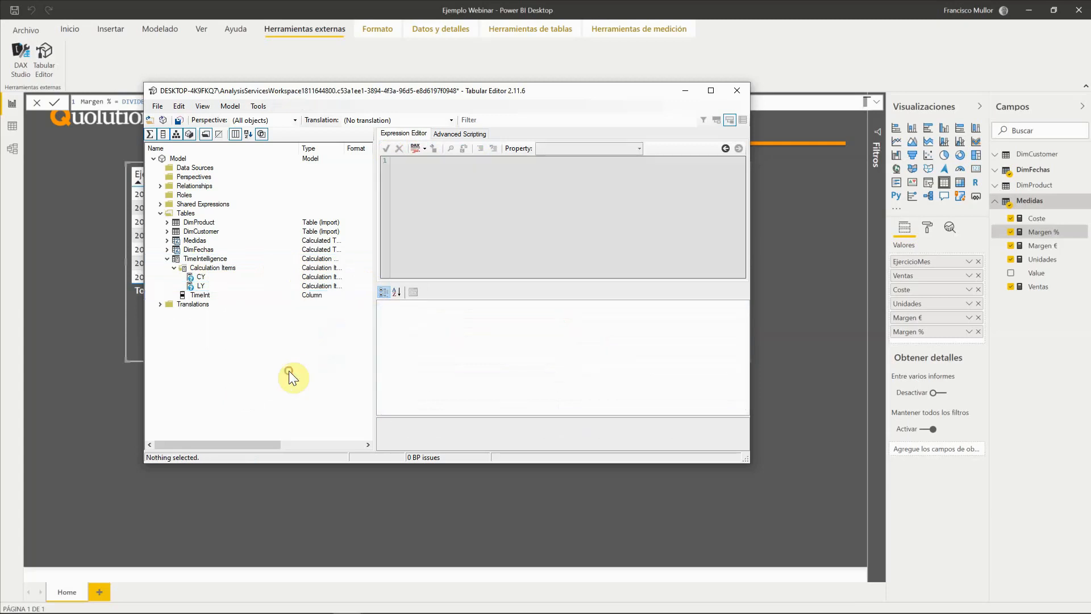
Add a calculation item named LM to the TimeIntelligence calculation group.
click(201, 259)
right_click(200, 259)
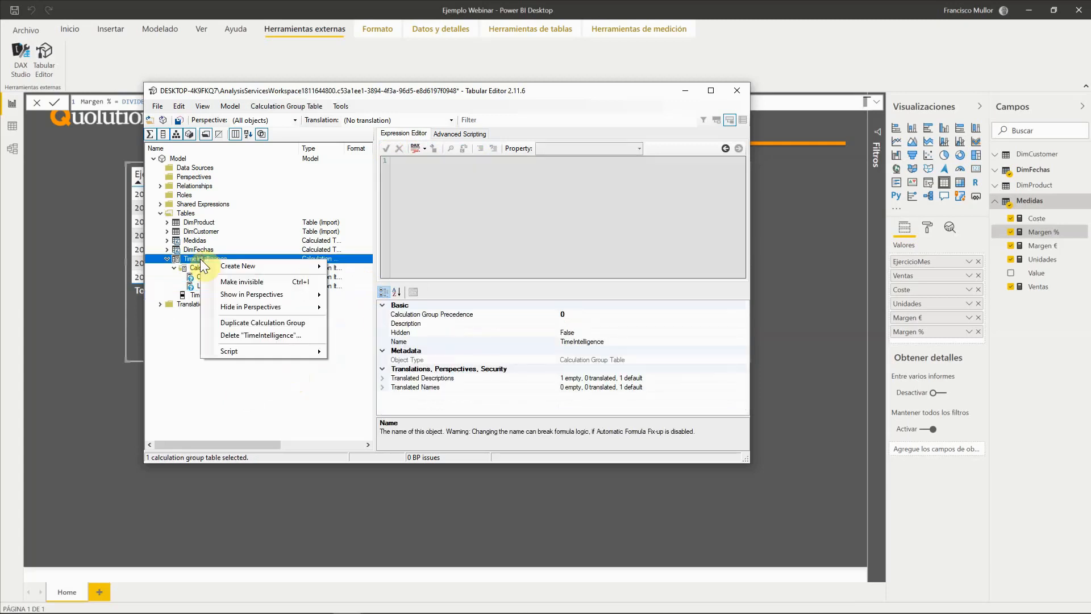
mouse_move(245, 267)
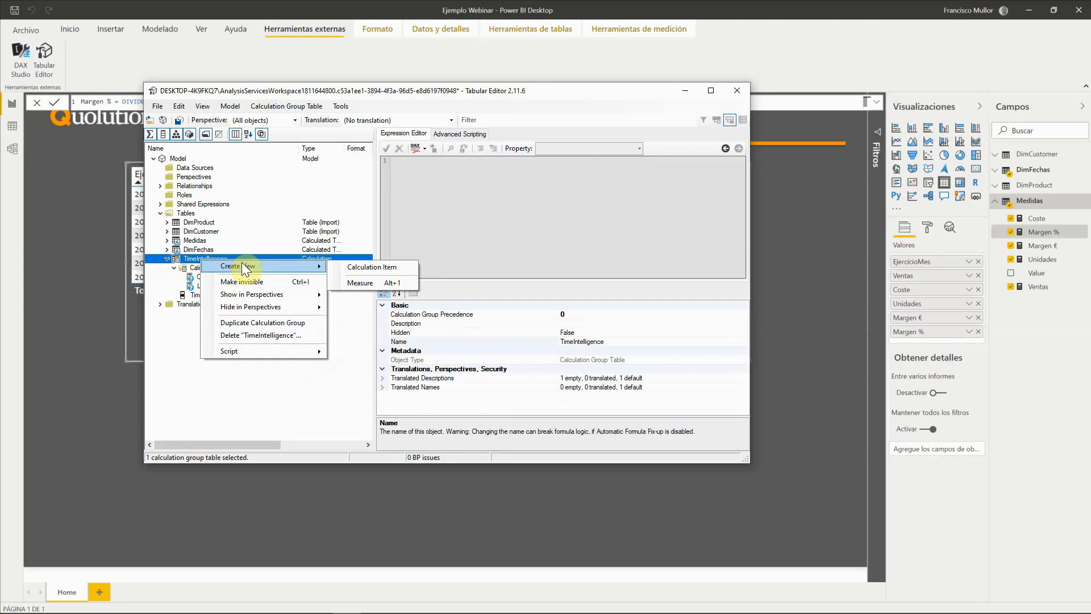
click(370, 268)
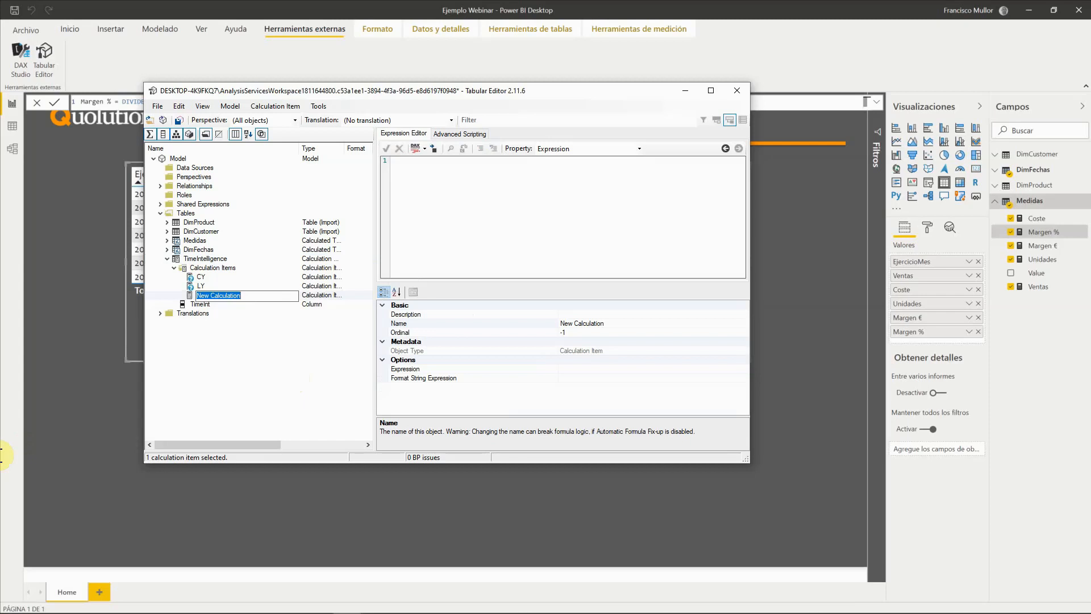
text(LM)
key(Return)
Set the LM item's expression to CALCULATE (SELECTEDMEASURE(), DATEADD(DimFechas[Fecha], -1 , MONTH) and accept the change.
click(431, 192)
text(calc)
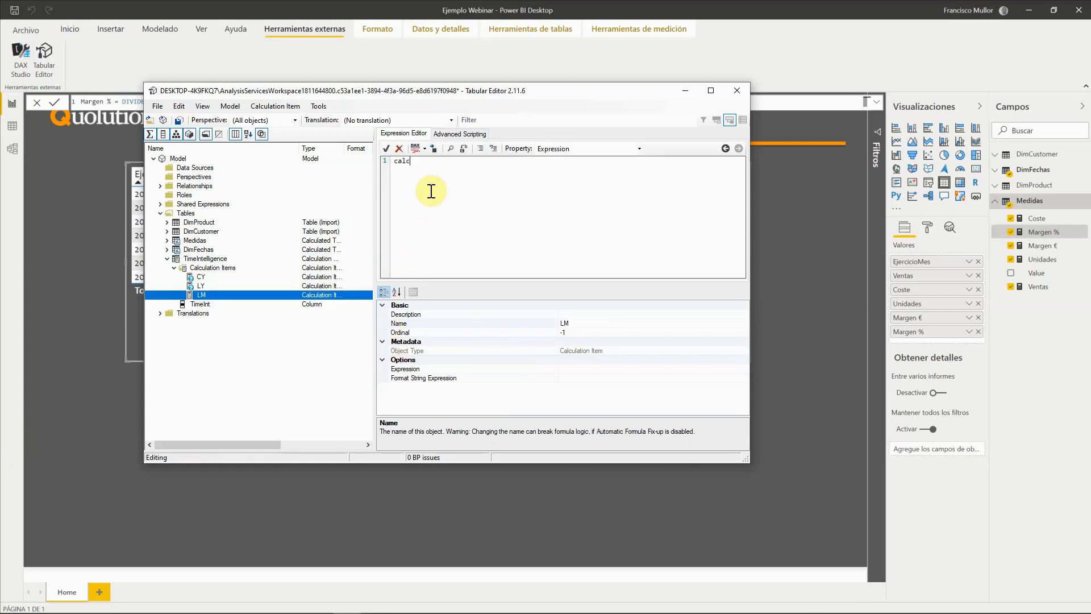
text(ula)
key(BackSpace)
key(BackSpace)
key(BackSpace)
key(BackSpace)
key(BackSpace)
key(BackSpace)
key(BackSpace)
text(CALCULATE (SELECTEDmeasure)
key(BackSpace)
key(BackSpace)
key(BackSpace)
key(BackSpace)
key(BackSpace)
key(BackSpace)
text(MEASURE(), DATEADD(dIMf)
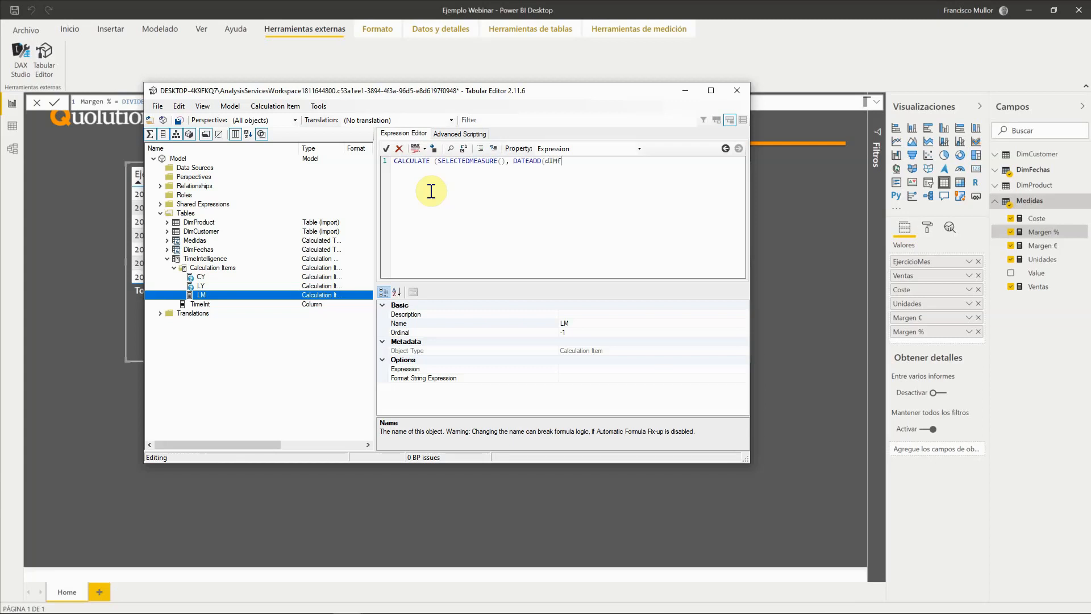
key(BackSpace)
key(BackSpace)
text(DimFechas[Fecha], -1 , MONTH))
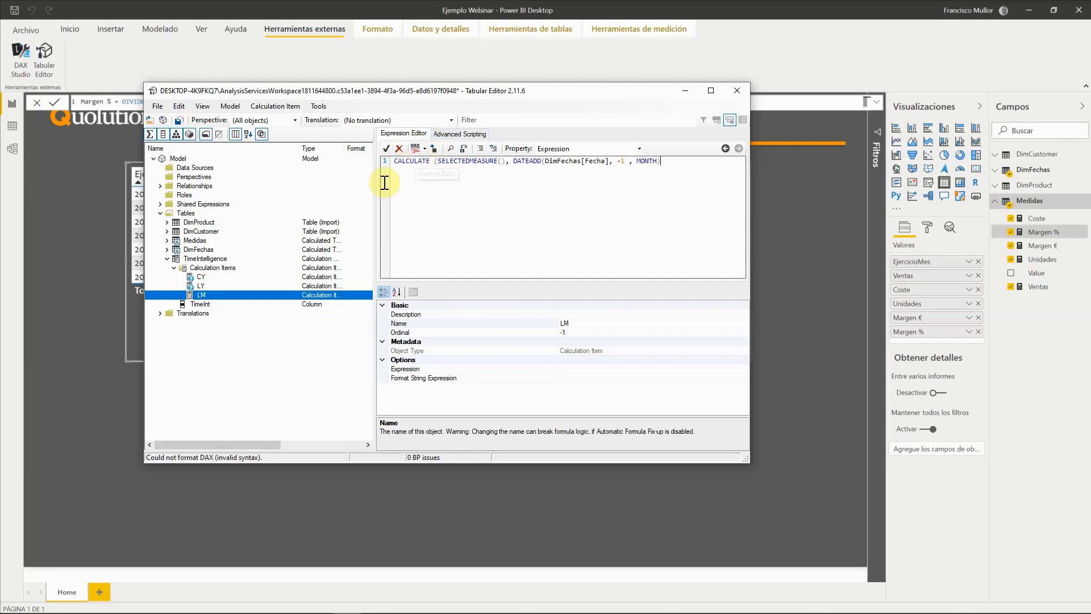
click(387, 148)
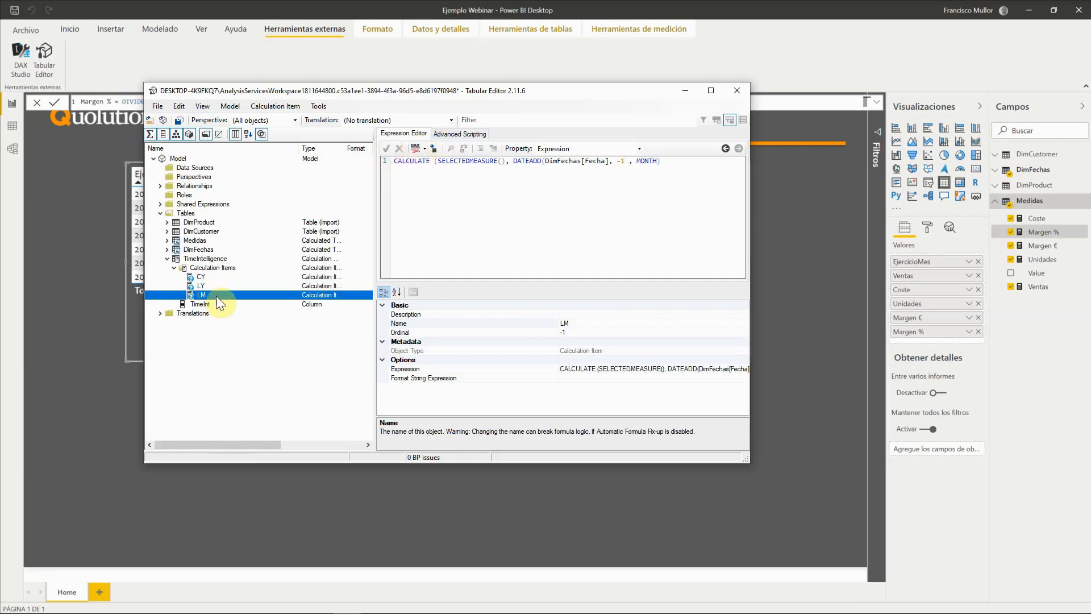
Add a calculation item named YTD to the TimeIntelligence calculation group.
click(209, 259)
right_click(209, 259)
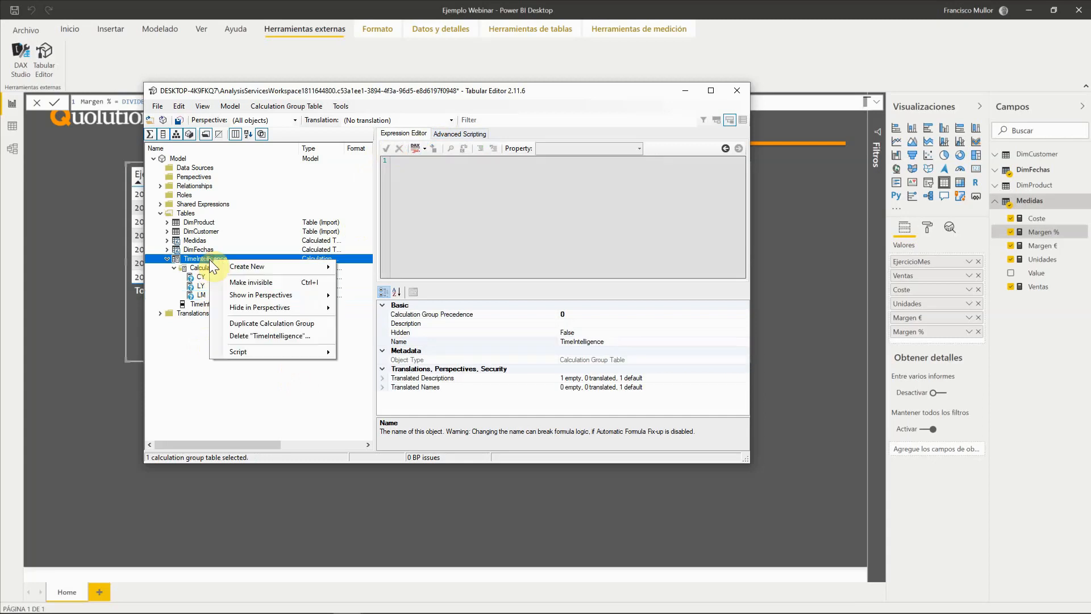
mouse_move(256, 268)
click(367, 271)
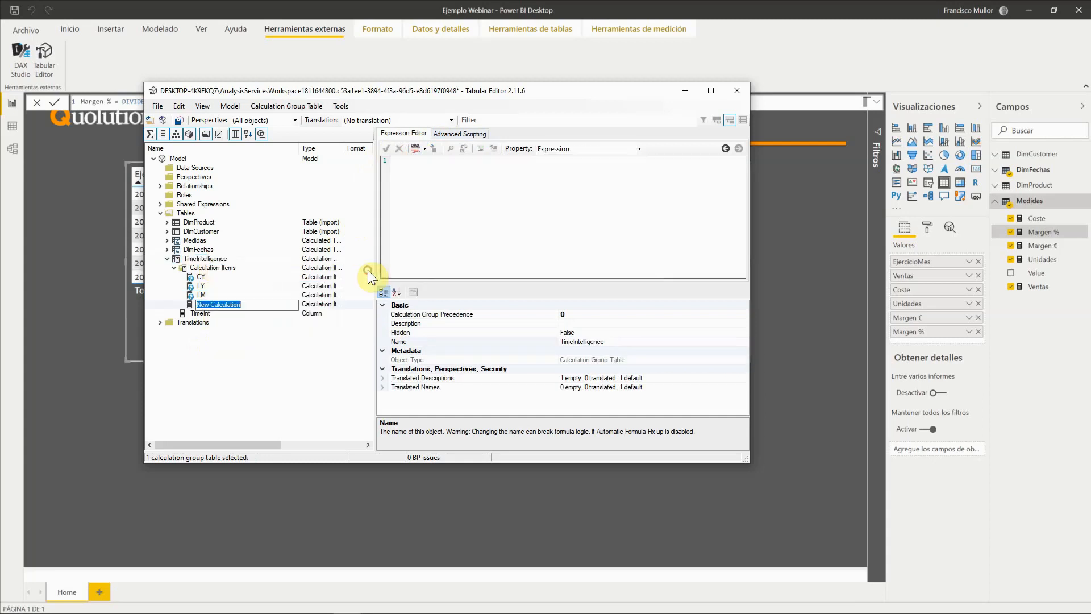
text(YTD)
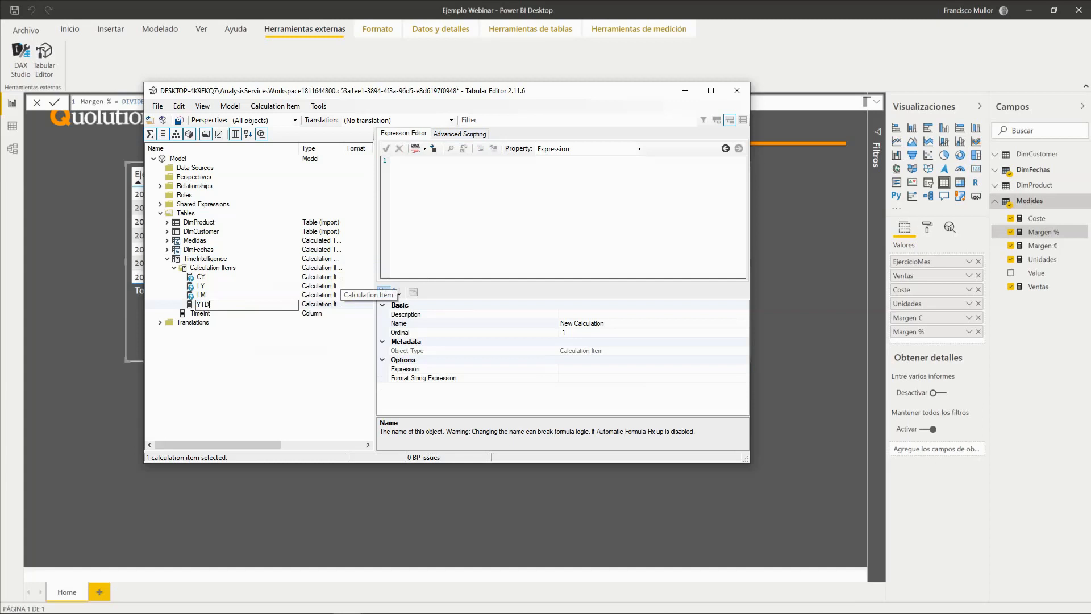
key(Return)
Enter TOTALYTD(SELECTEDMEASURE(),DimFechas[Fecha]) as the YTD item's expression and format the DAX.
text(Ca)
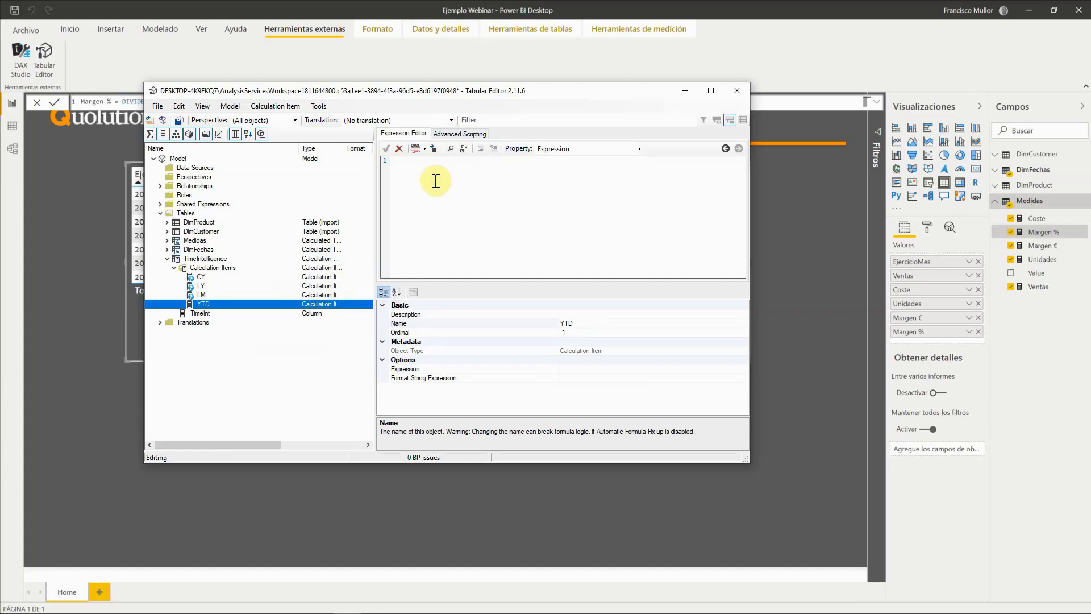
text(to)
key(BackSpace)
key(BackSpace)
text(TOTAL)
text(YTD(SELECTED)
text(MEASURE)
text((),DIM)
text(Dim)
text(Fechas[Fecha)
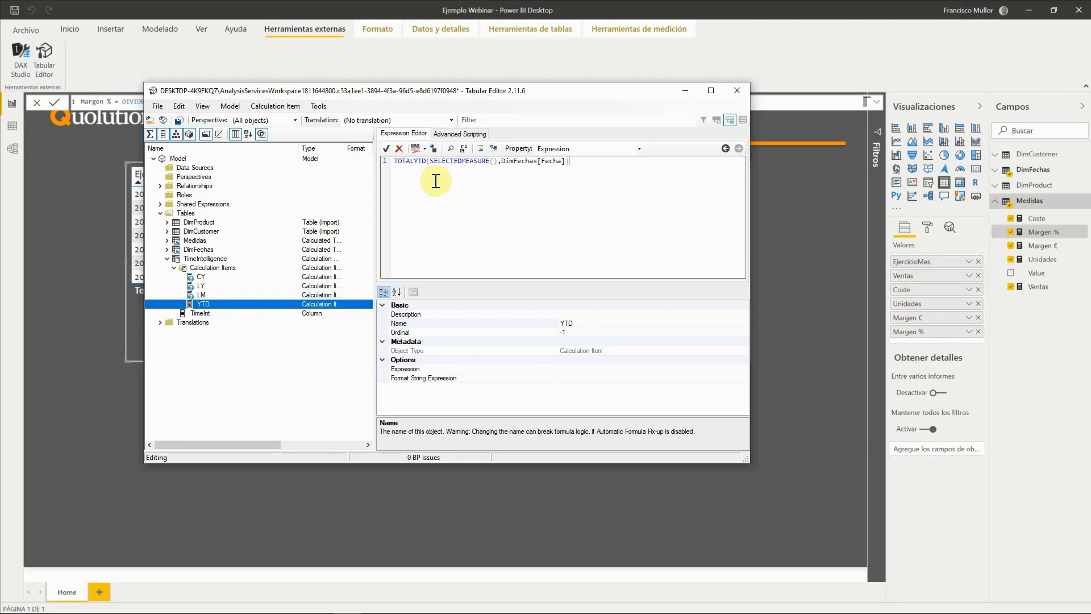
click(415, 149)
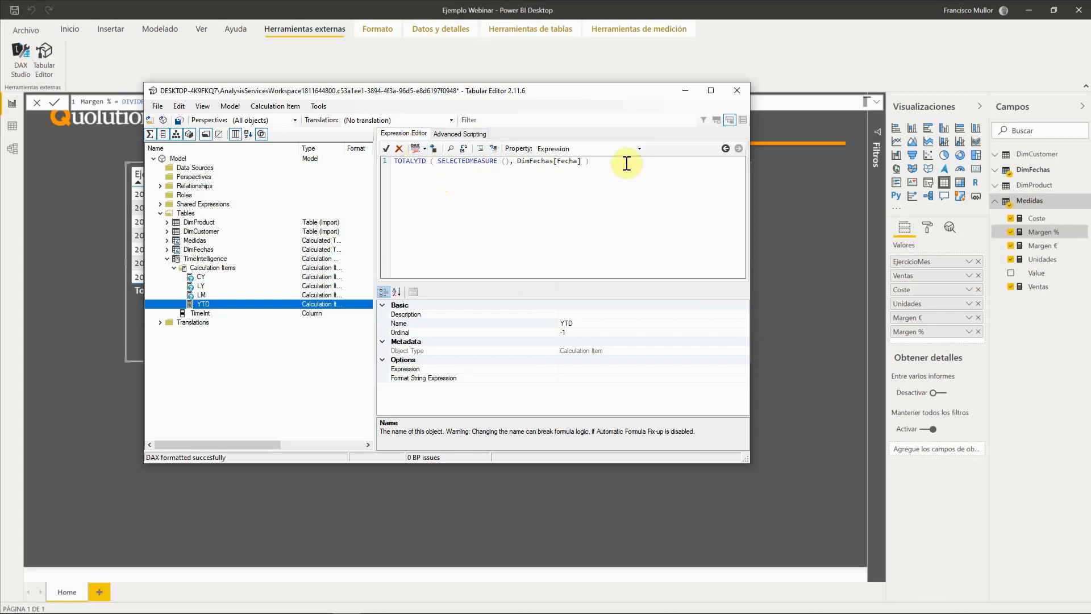
Copy the whole YTD expression and accept the change.
key(ctrl+a)
key(ctrl+c)
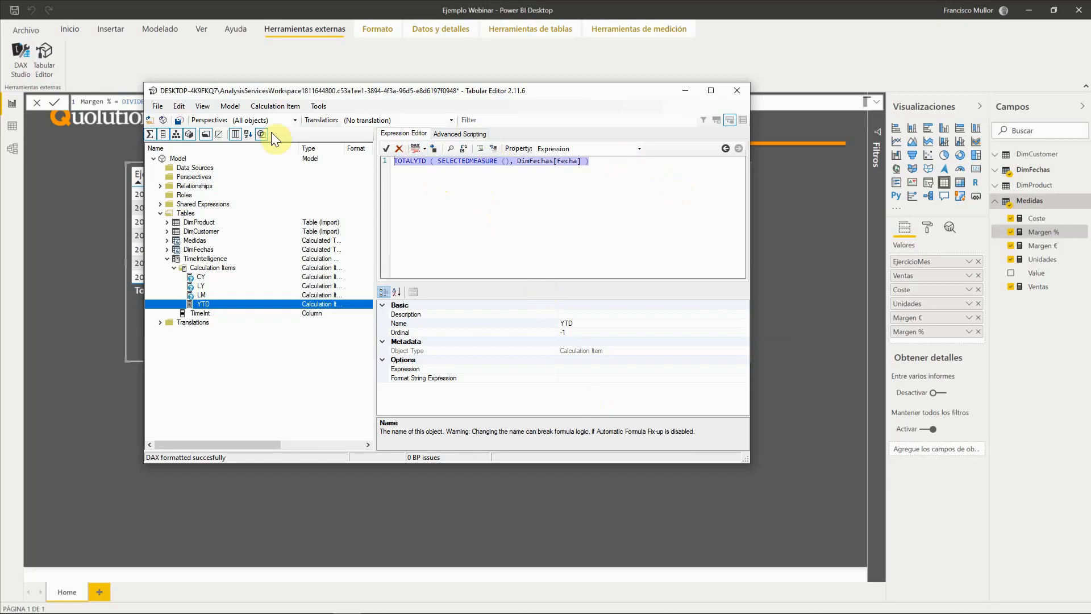
click(483, 207)
click(388, 148)
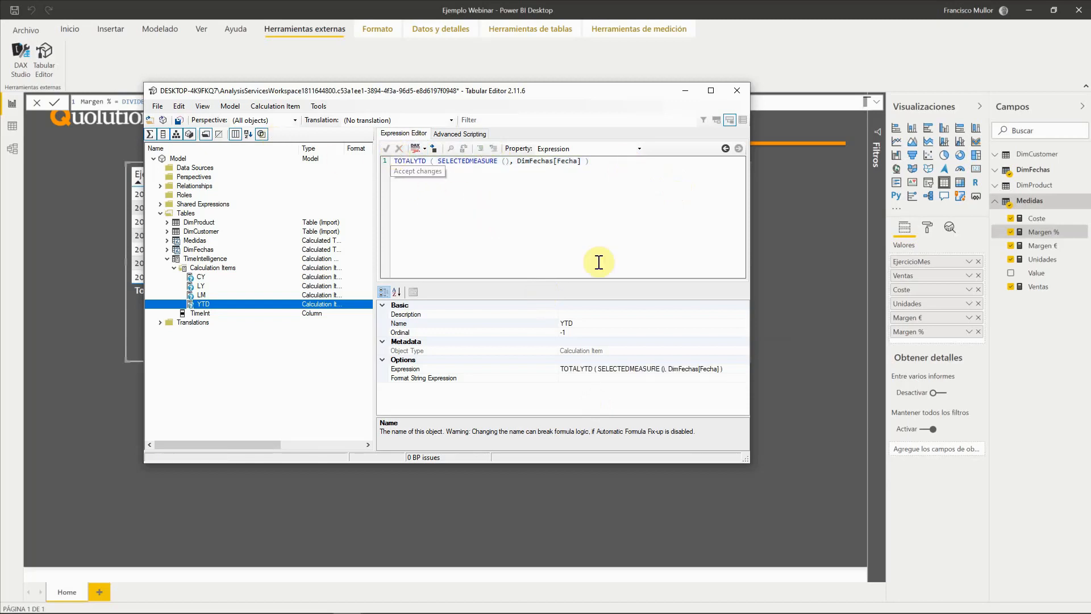
Add a calculation item named QTD to the TimeIntelligence calculation group.
right_click(208, 261)
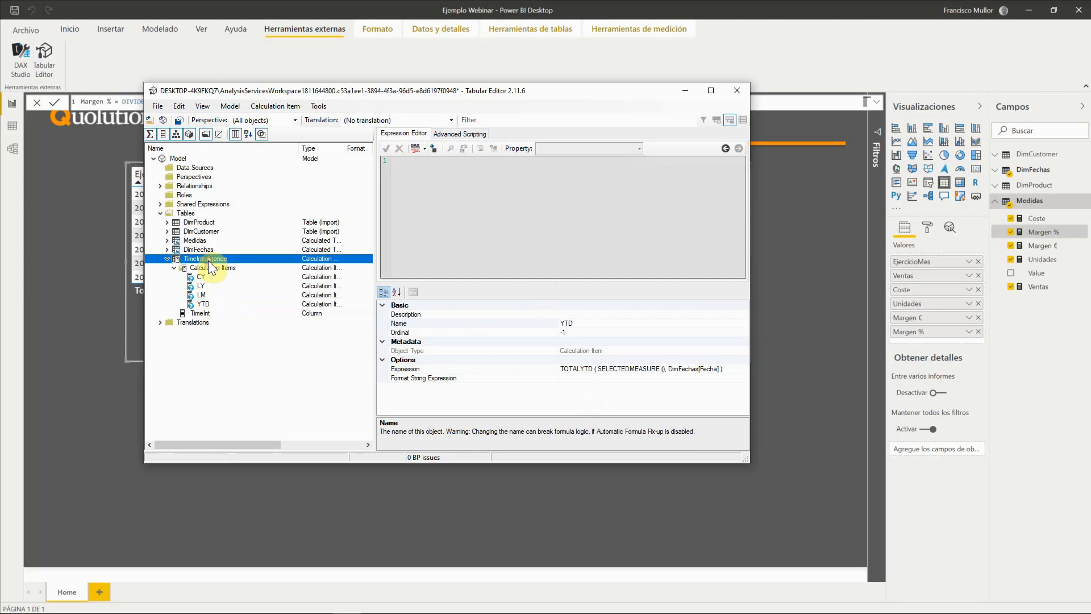
mouse_move(256, 268)
click(370, 268)
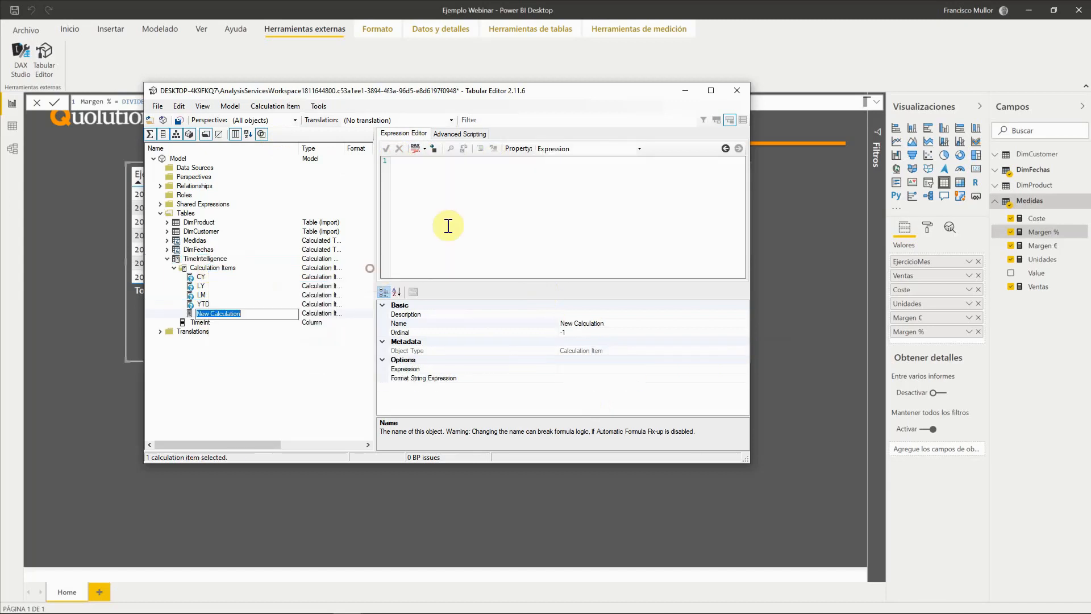
text(QTD)
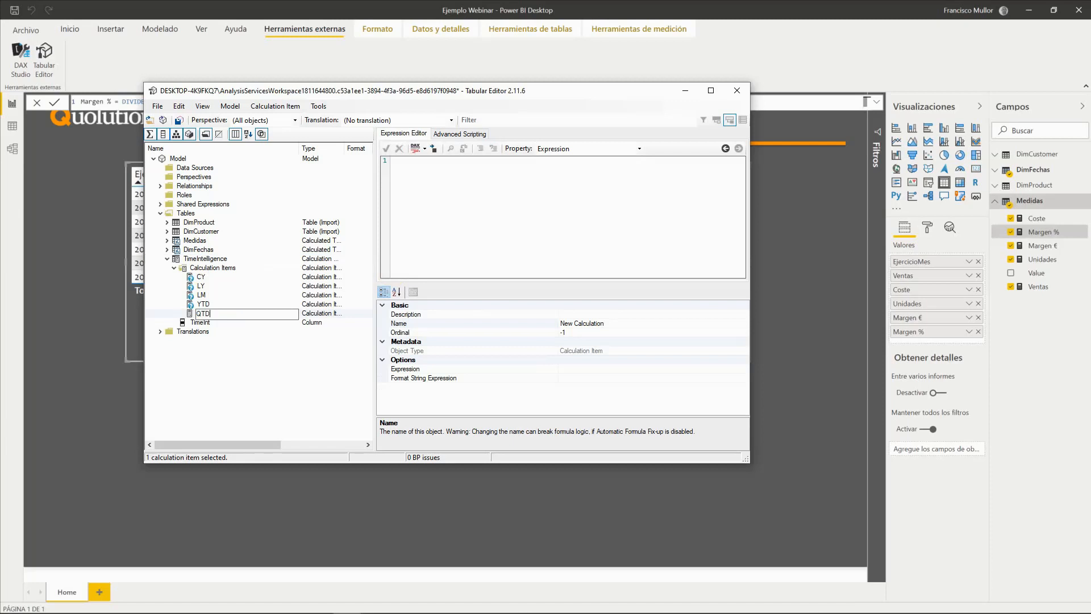
key(Return)
Set the QTD item's expression to TOTALQTD ( SELECTEDMEASURE (), DimFechas[Fecha] ), with the DAX formatted, and save the changes to the connected database.
click(487, 186)
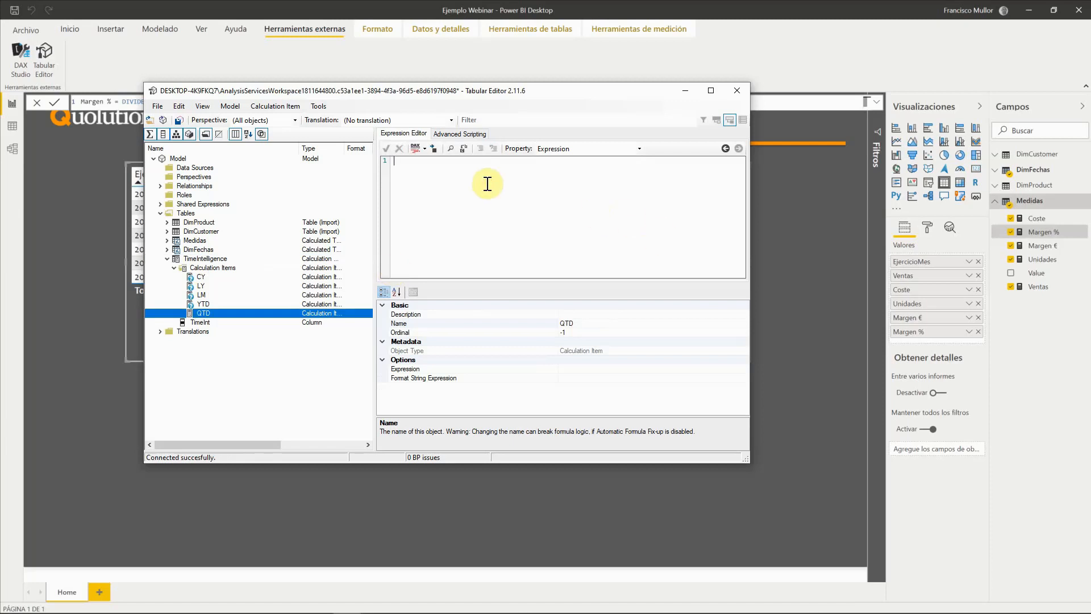
key(ctrl+v)
click(417, 161)
key(BackSpace)
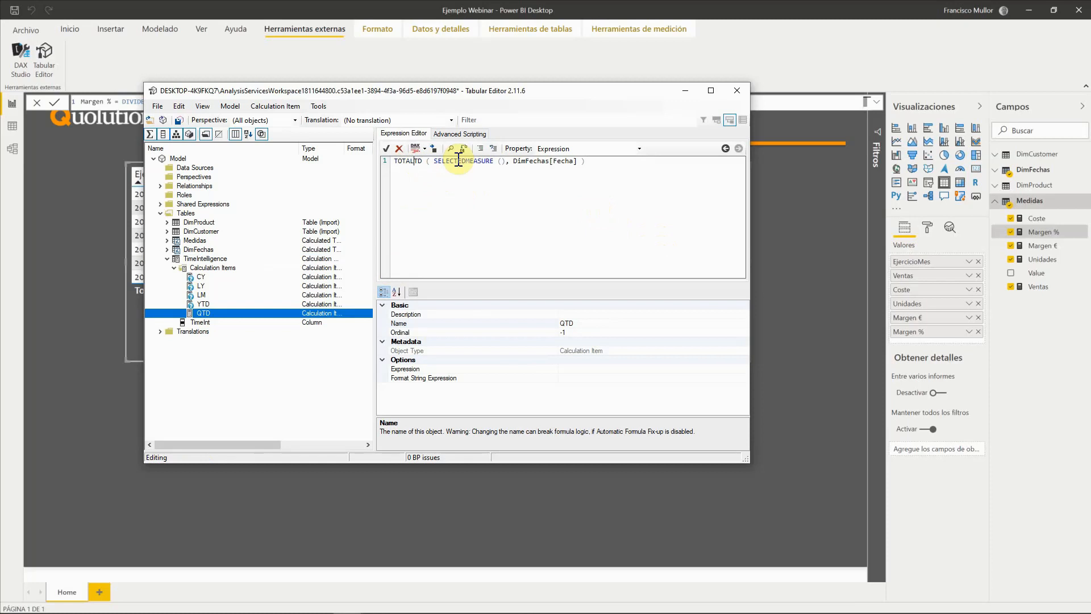
text(Q)
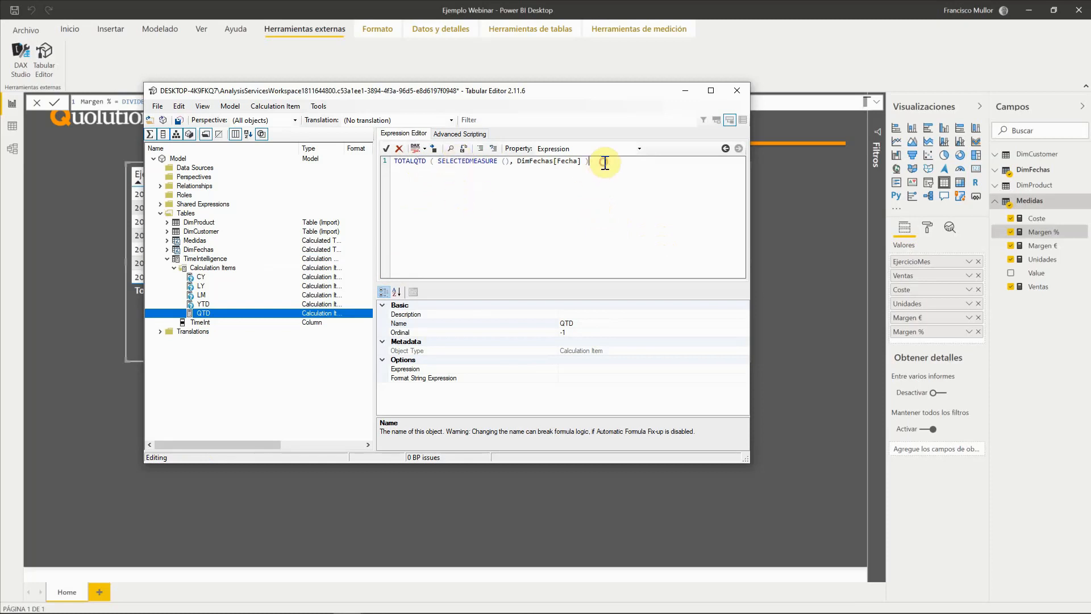
click(618, 184)
click(415, 149)
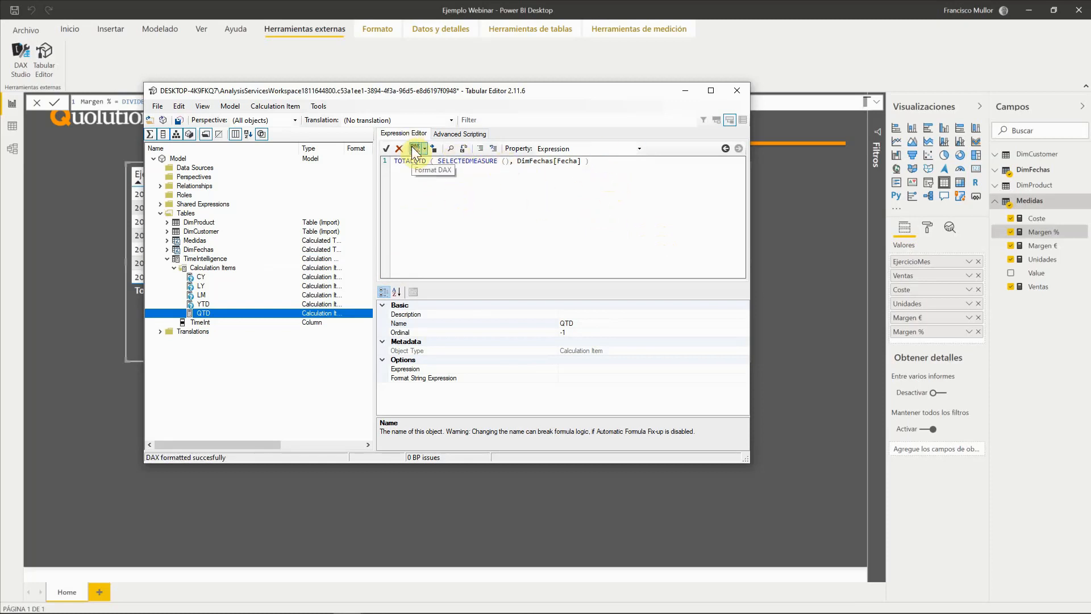
click(516, 204)
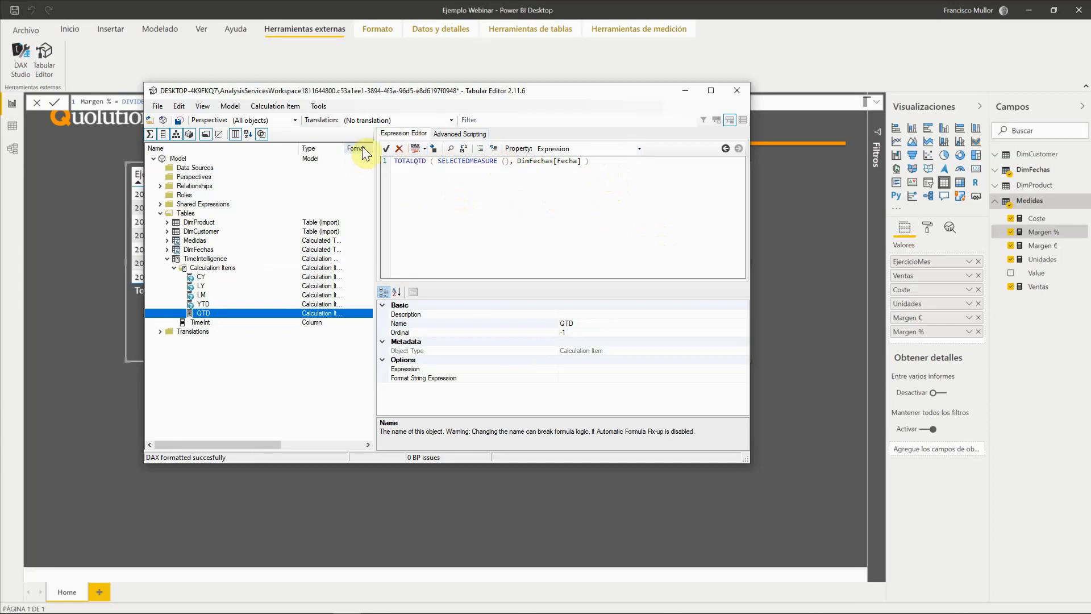
click(387, 150)
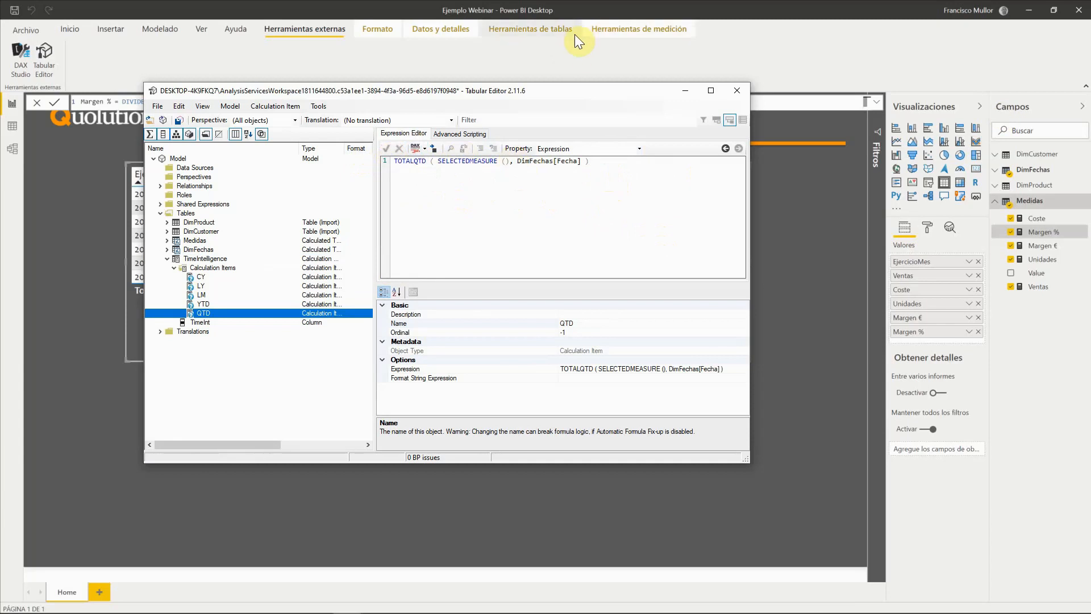
click(179, 120)
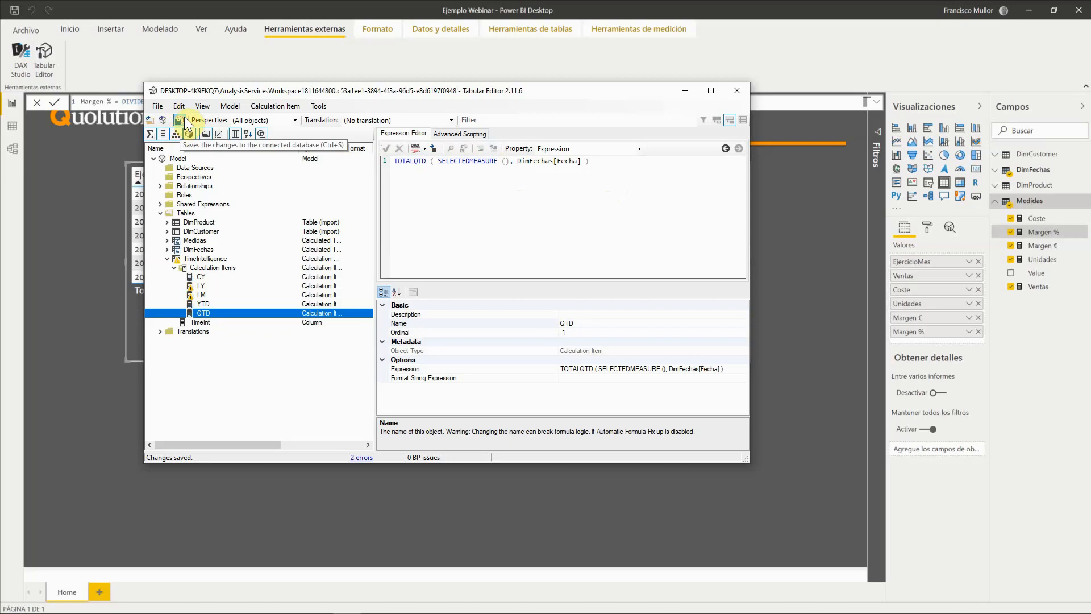
Add the missing closing parenthesis at the end of the LM item's expression and accept the change.
click(200, 296)
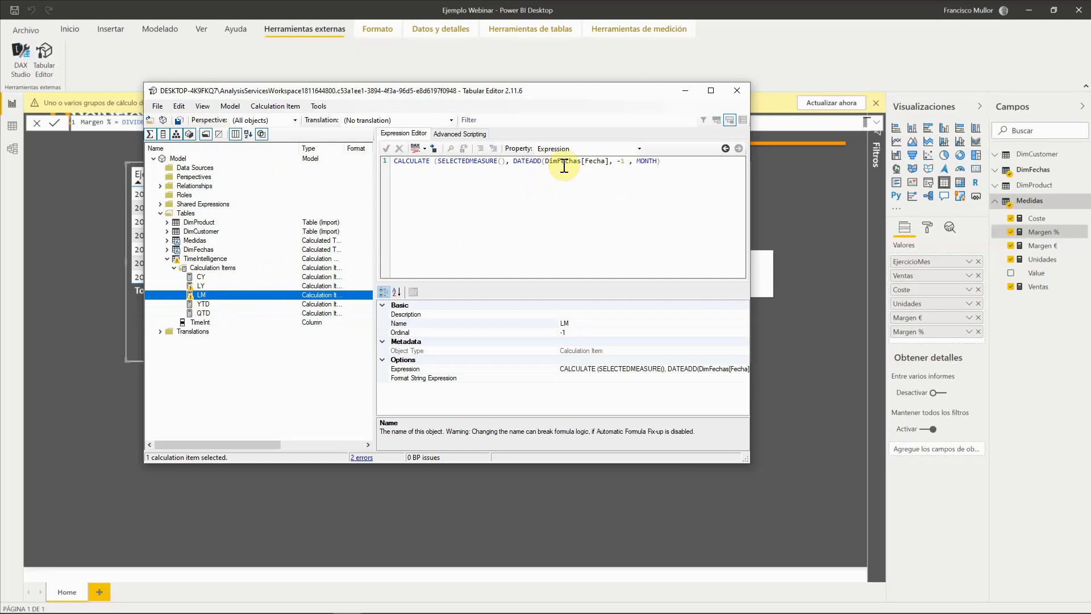
click(667, 161)
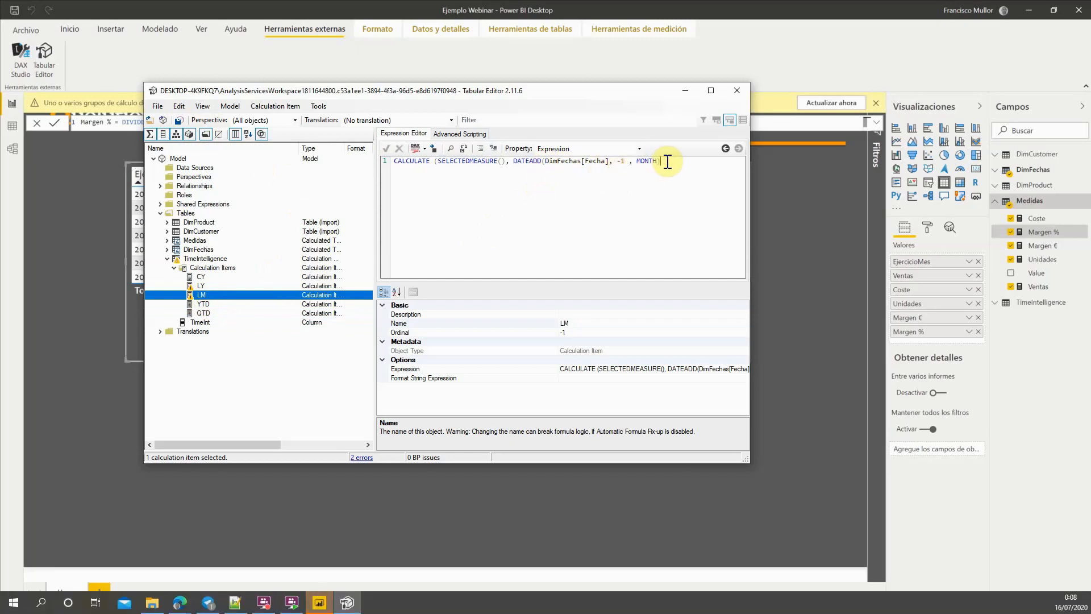
text())
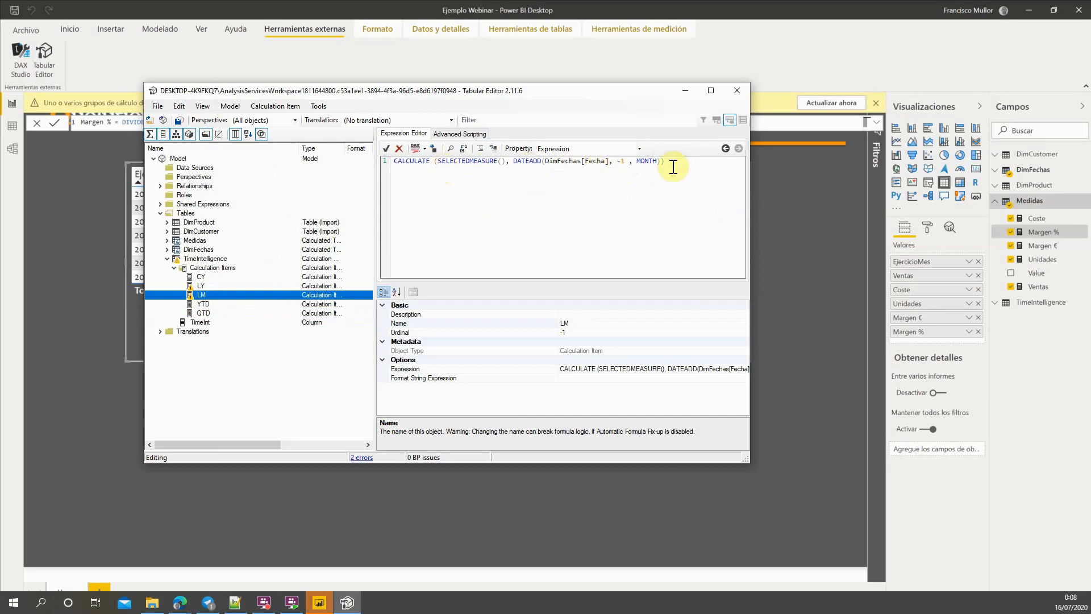
click(385, 149)
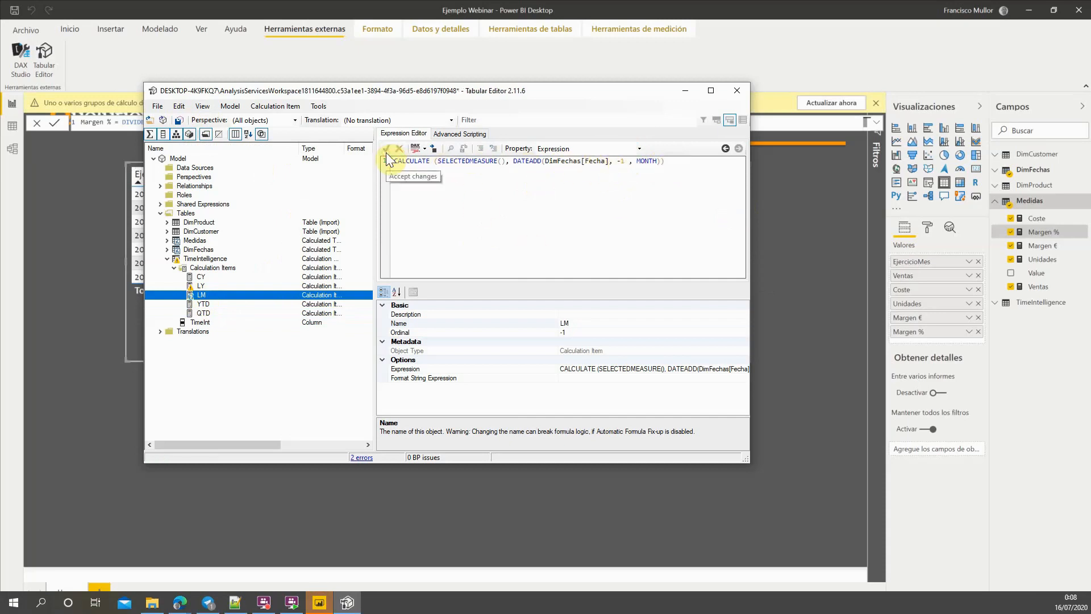
Add the missing closing parenthesis to the LY item's expression and save the changes to the connected database.
click(199, 285)
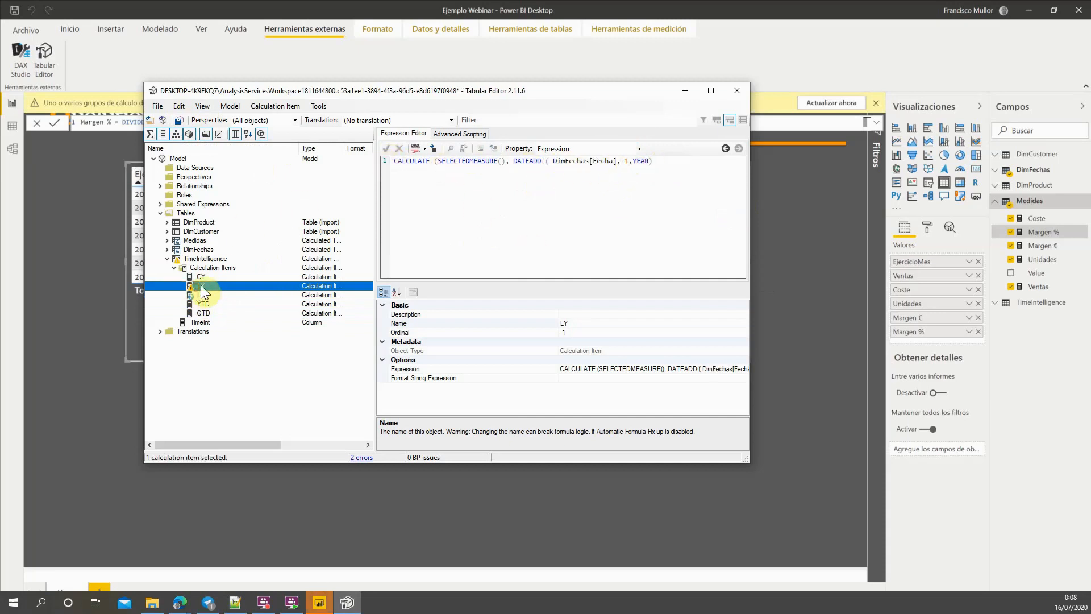
click(662, 163)
text())
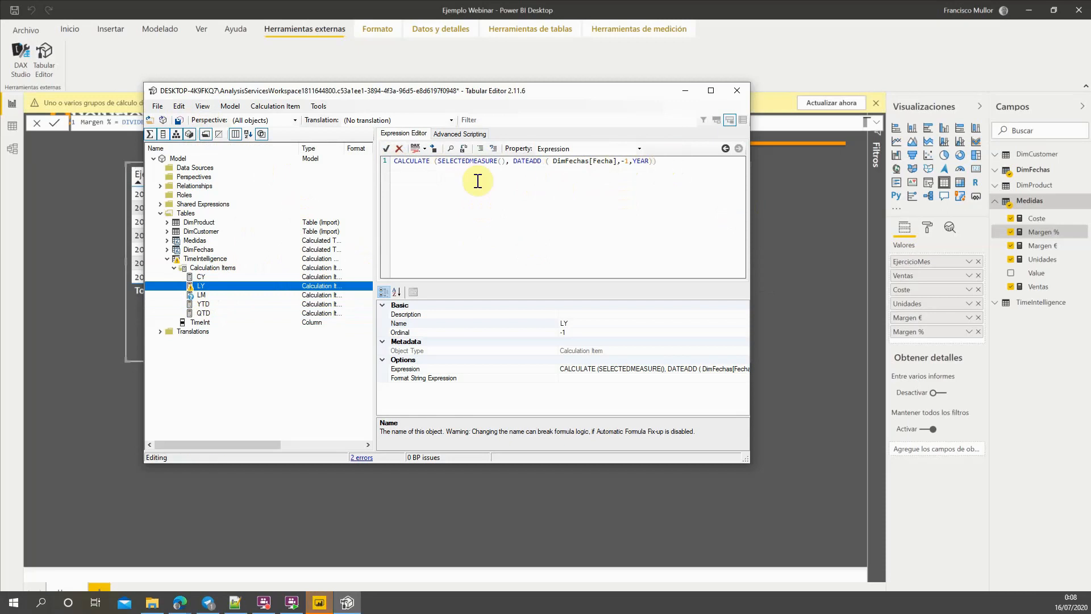
click(388, 149)
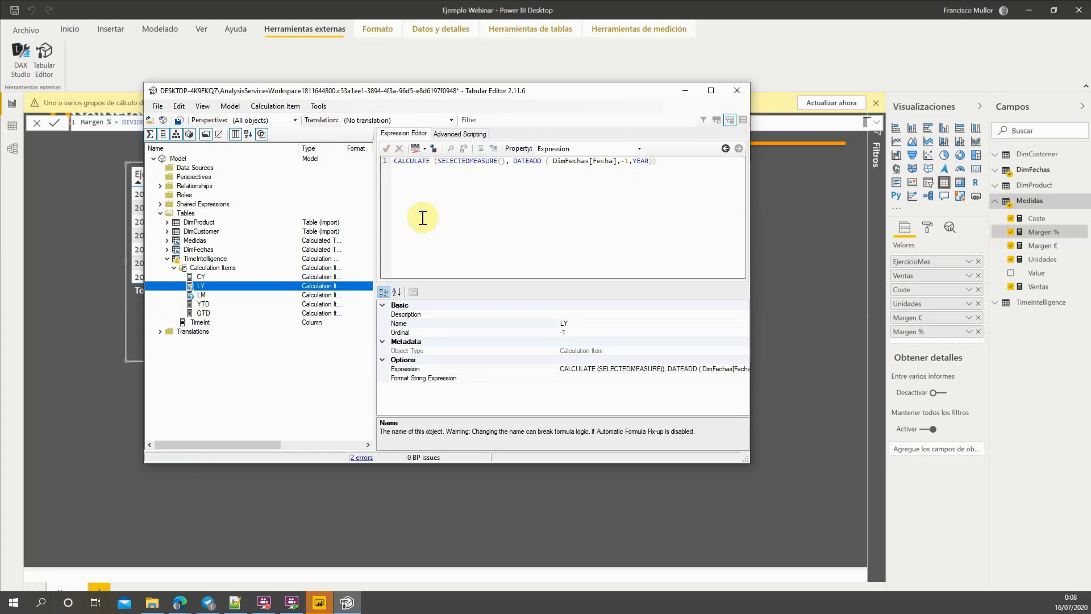
click(179, 120)
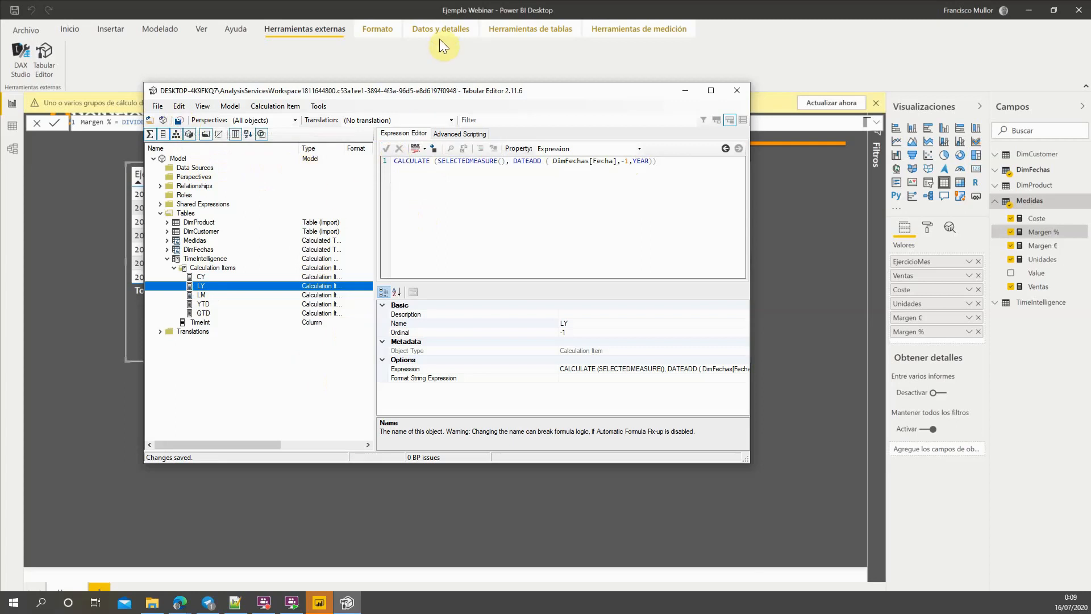
Switch back to Power BI Desktop, refresh the calculation groups and expand the TimeIntelligence table's fields.
drag(431, 91, 426, 168)
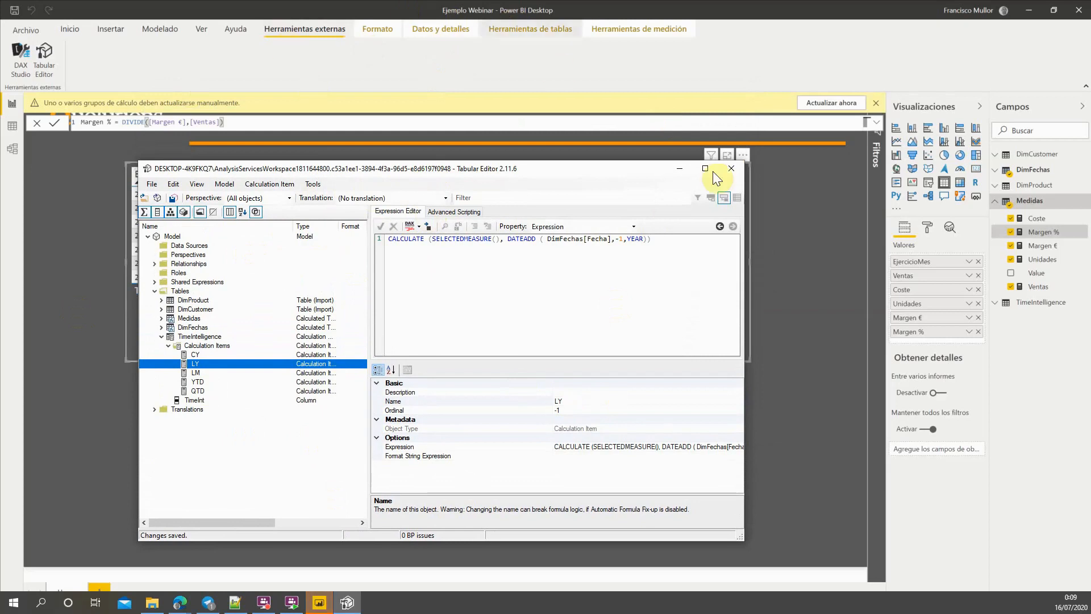
click(682, 170)
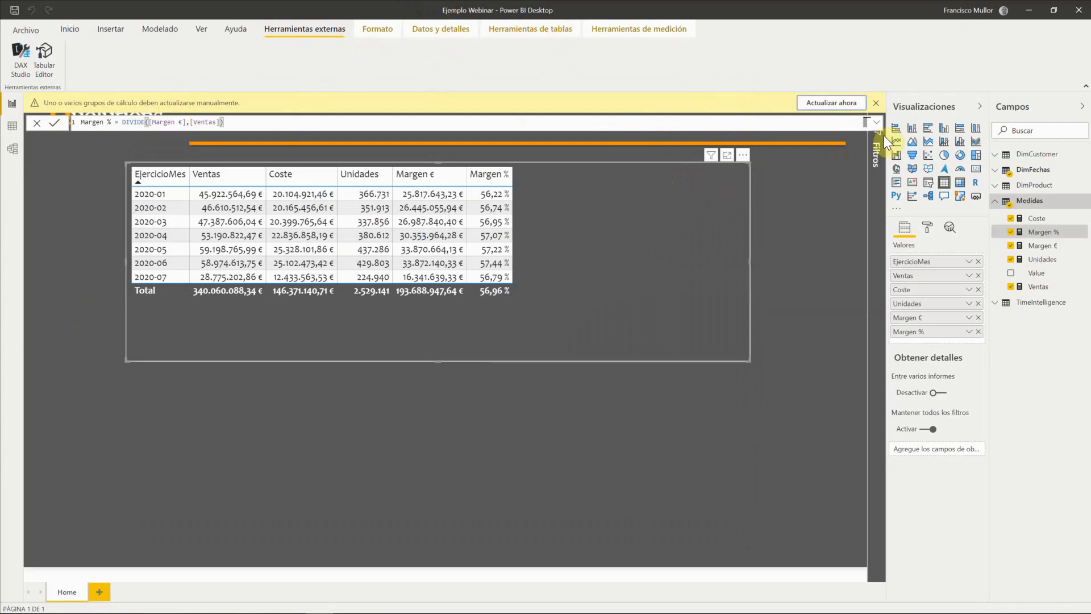
click(826, 100)
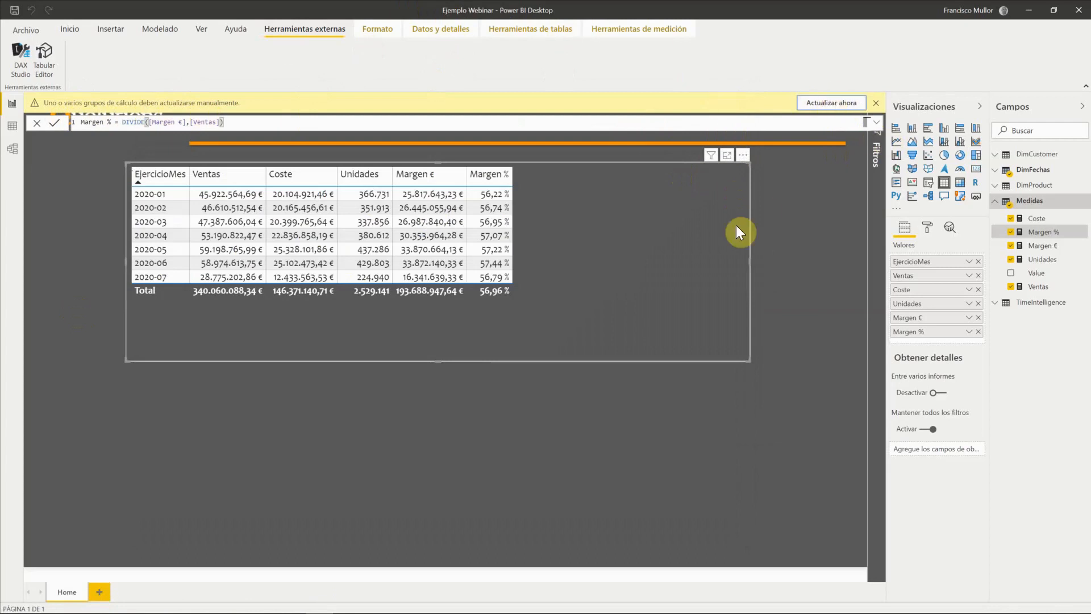
click(995, 302)
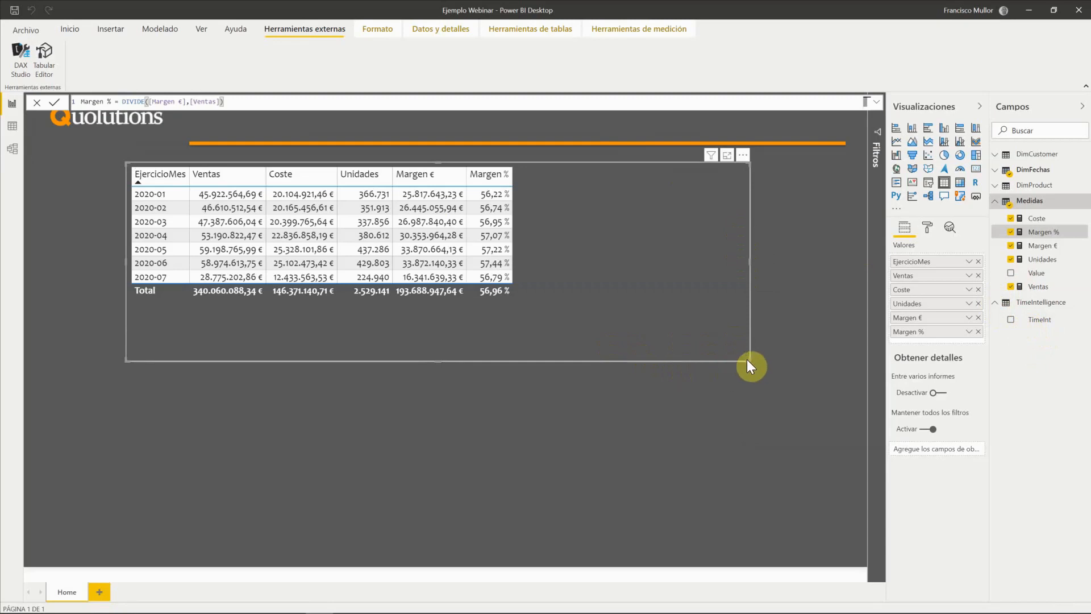
Narrow the existing table visual and add a narrow slicer on the TimeInt field beside it.
drag(749, 360, 644, 359)
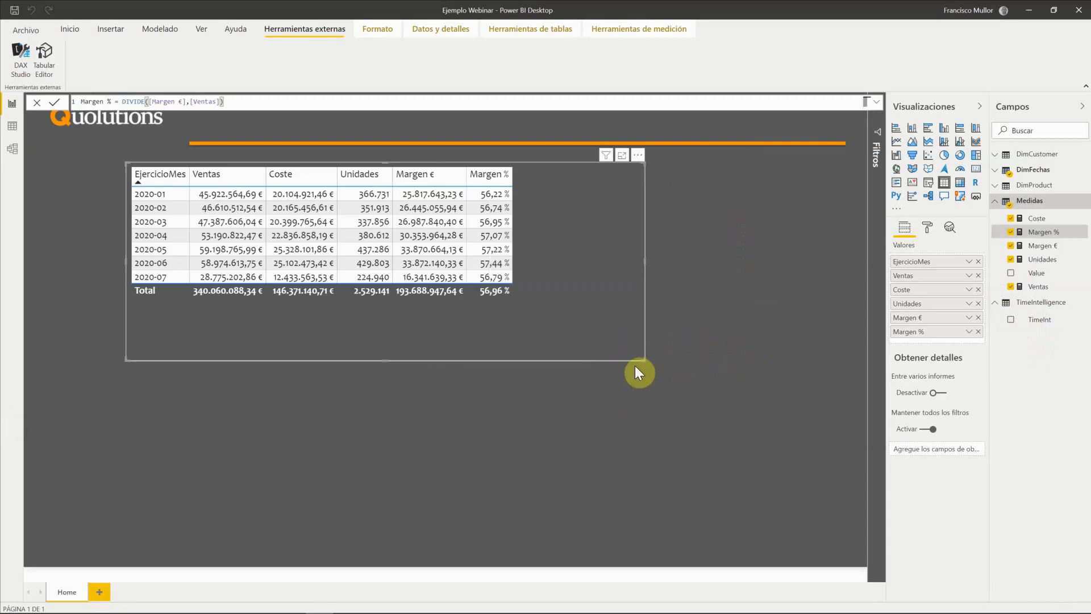
drag(640, 357, 592, 359)
drag(1039, 320, 769, 222)
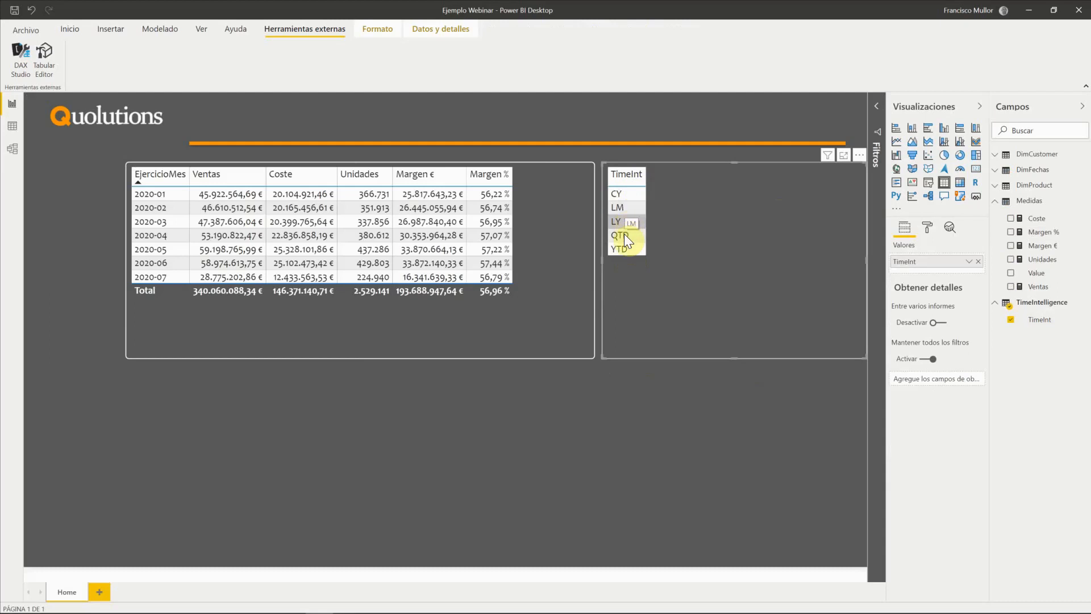
click(933, 185)
drag(601, 262, 690, 263)
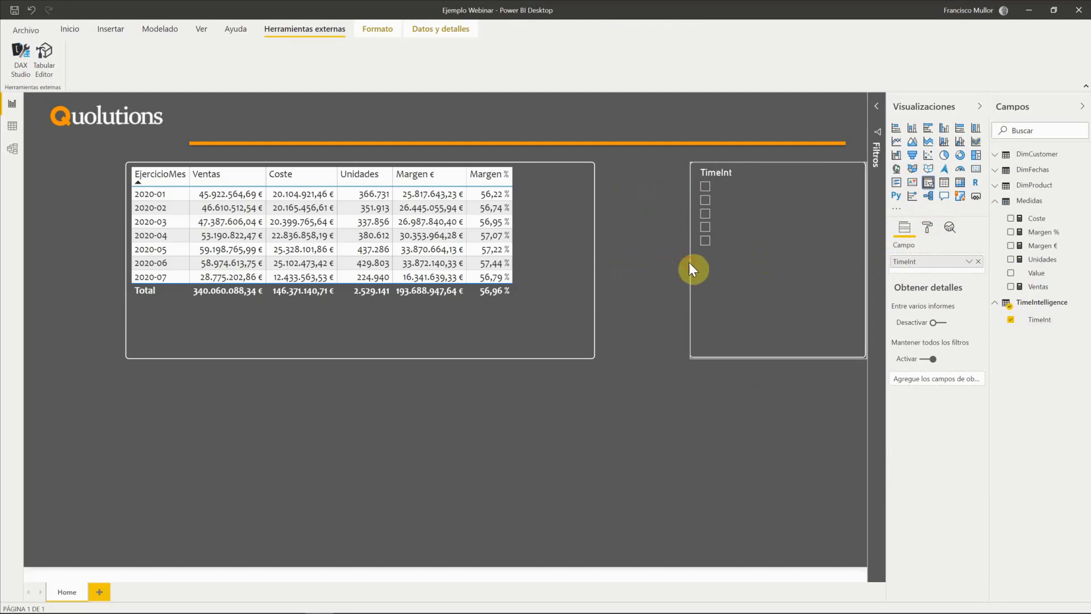
Set the font color of the TimeInt slicer's items to white.
click(928, 229)
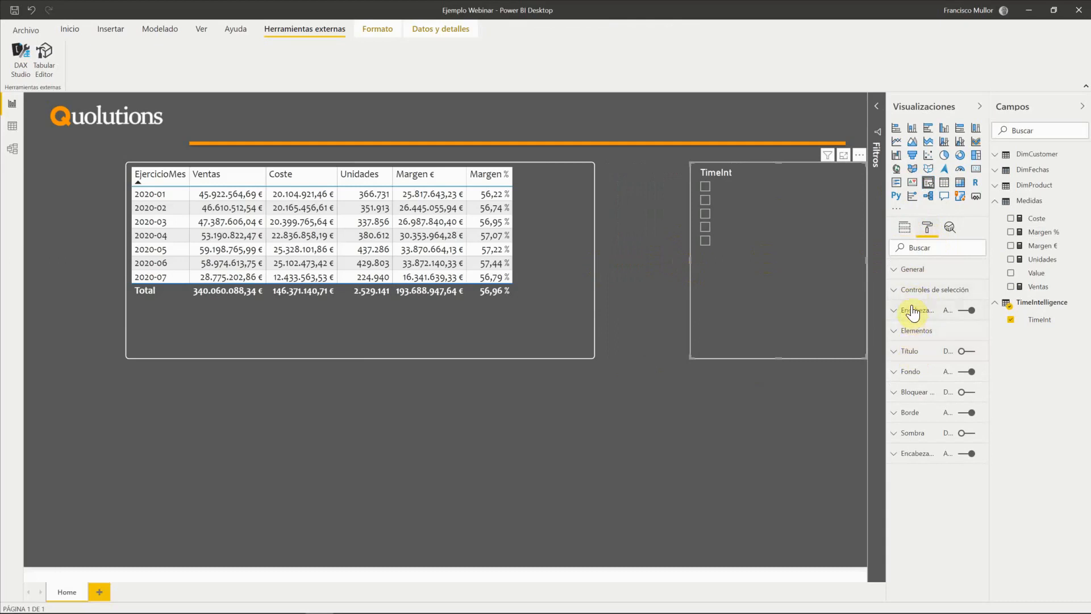
click(913, 330)
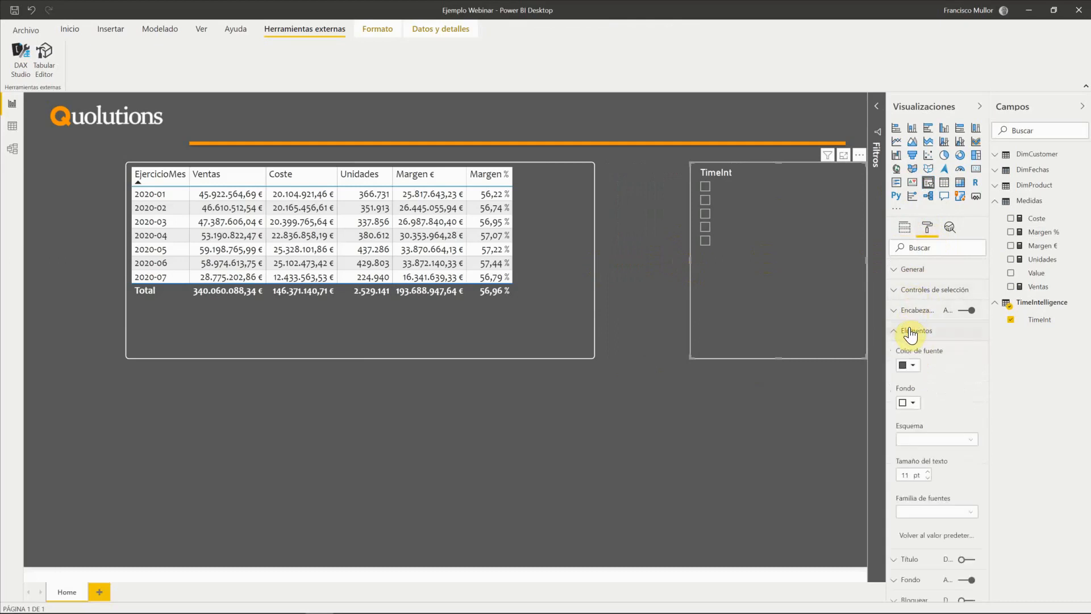
click(902, 367)
click(923, 401)
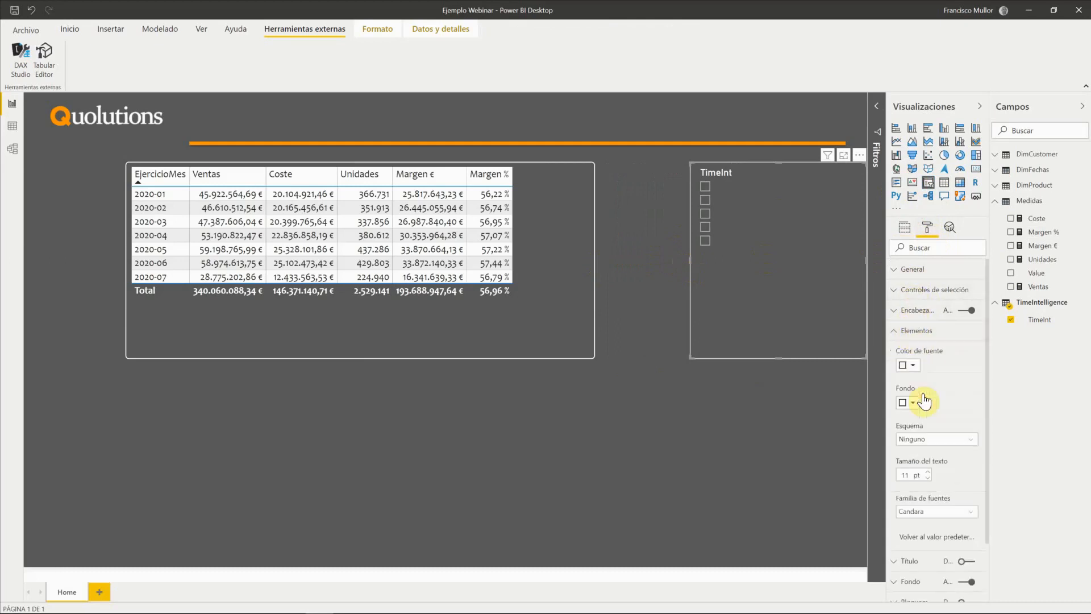
click(742, 439)
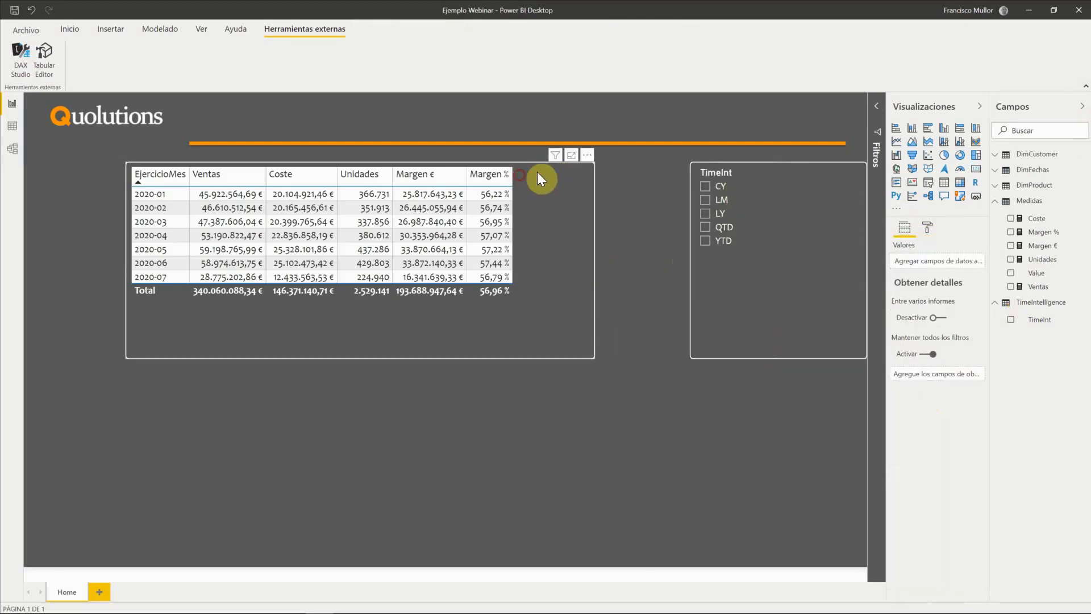
Move the table visual toward the page's left edge and reduce it to a matrix with EjercicioMes rows and only Ventas as values.
click(587, 165)
drag(587, 164, 534, 171)
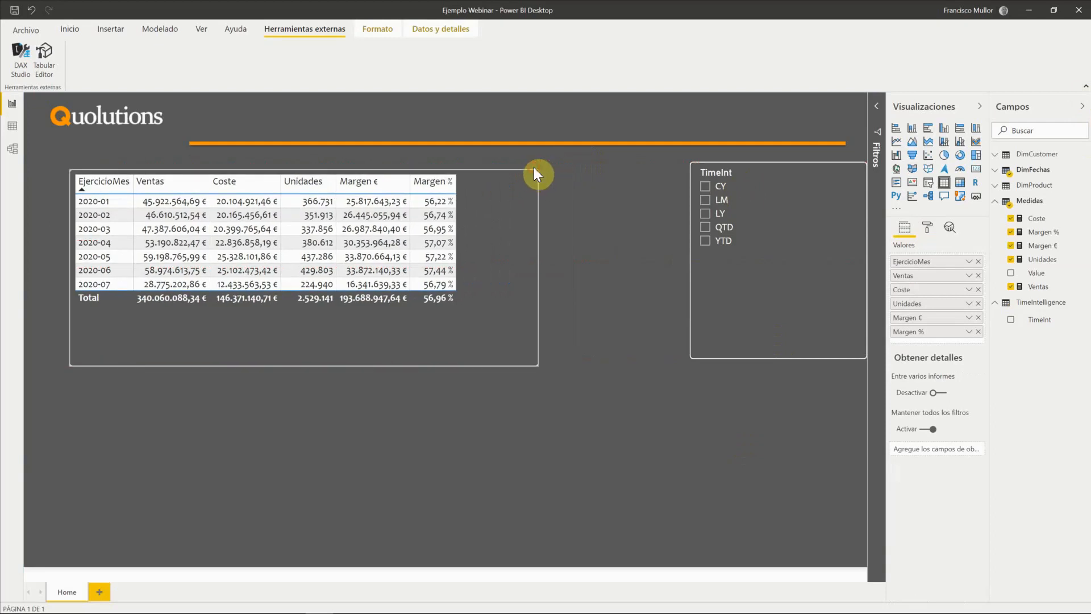
click(978, 290)
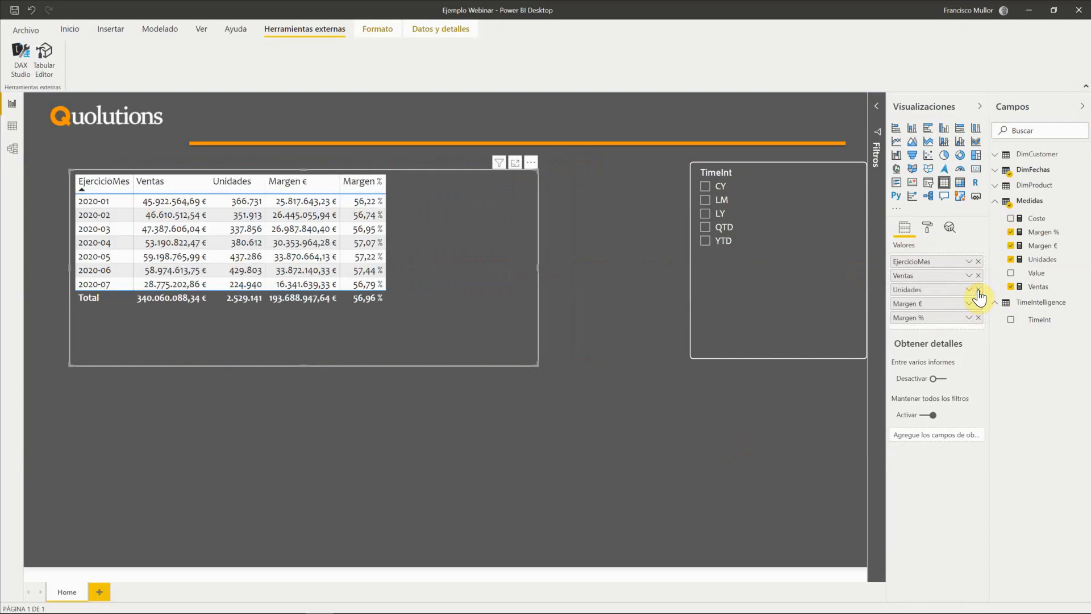
click(978, 290)
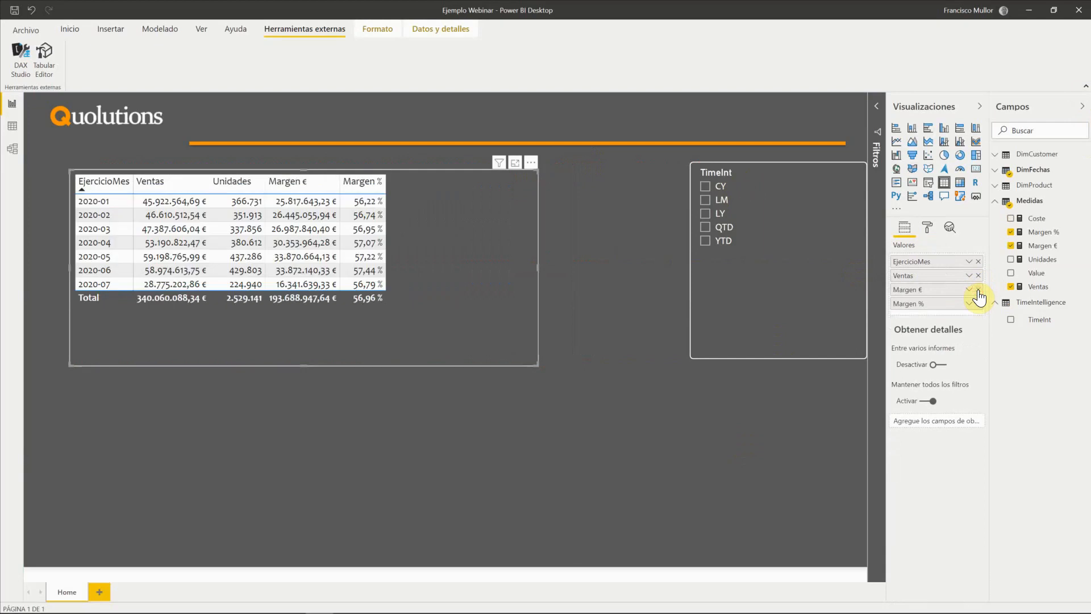
click(978, 290)
click(977, 289)
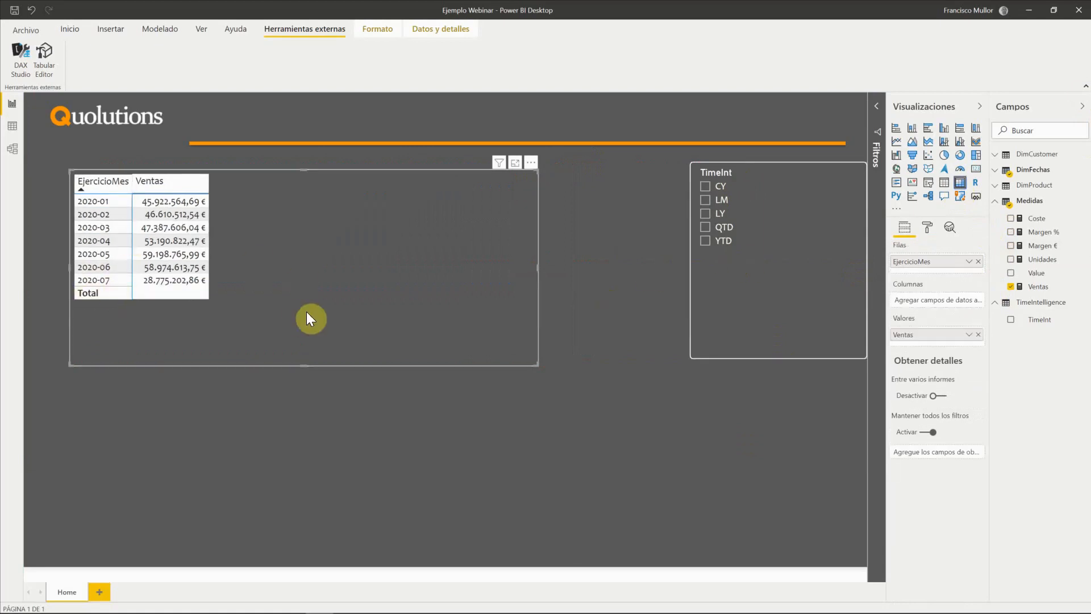
Filter the TimeInt slicer to CY and add the TimeInt field to the matrix's columns.
click(706, 186)
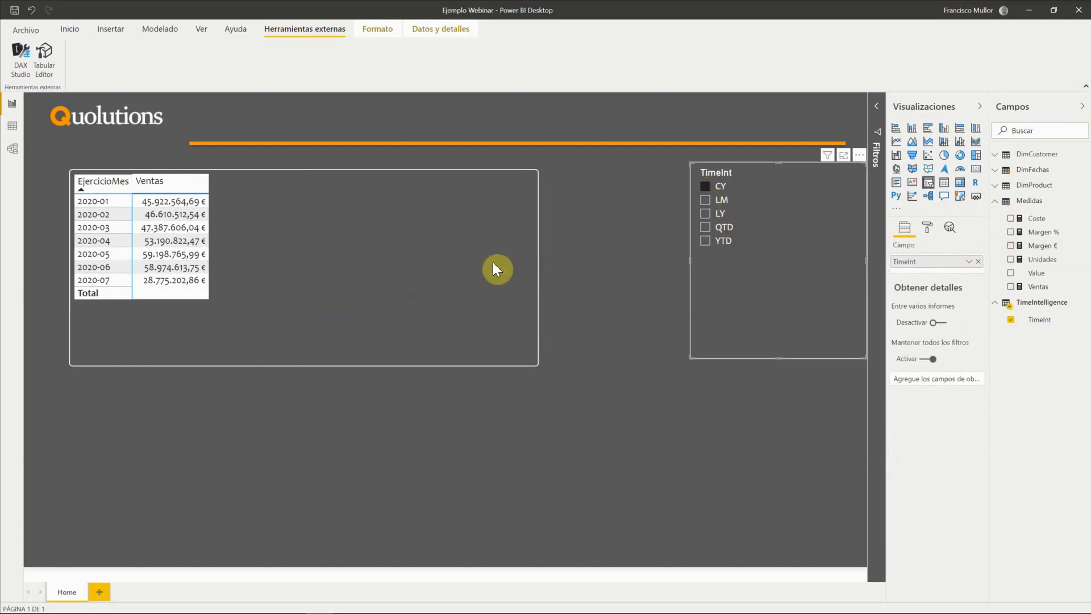
drag(1039, 319, 962, 322)
click(522, 277)
click(924, 233)
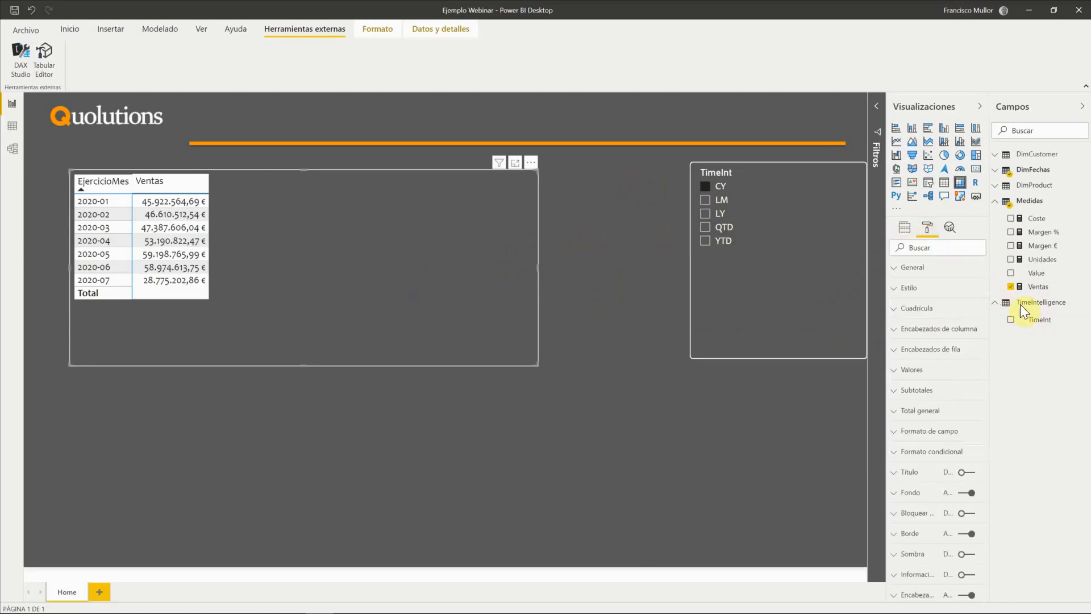
click(903, 228)
drag(1039, 328, 941, 305)
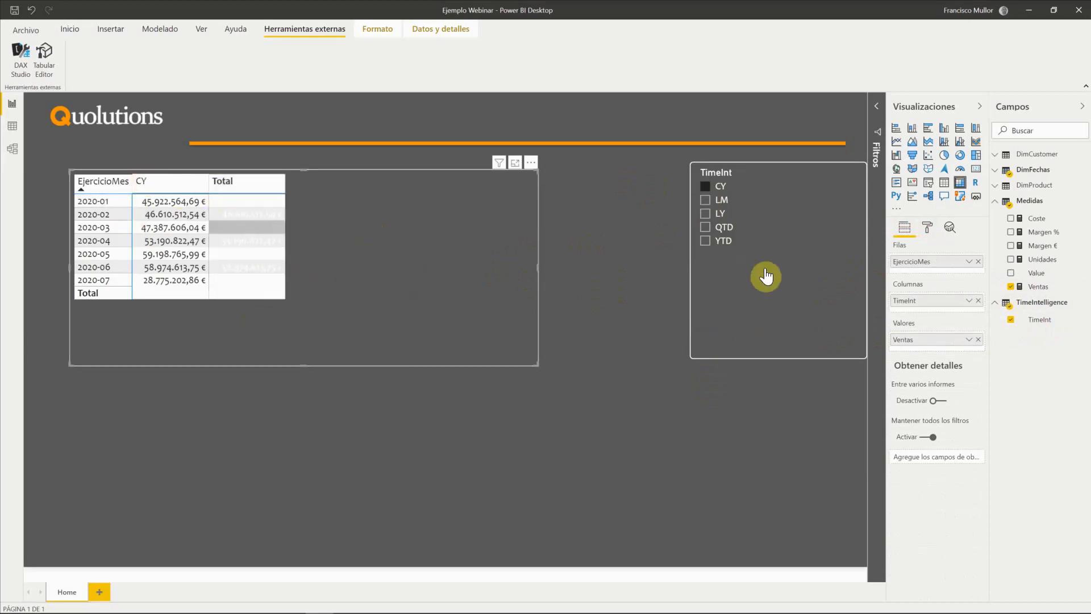
Turn off both the row and column subtotals of the matrix.
click(926, 229)
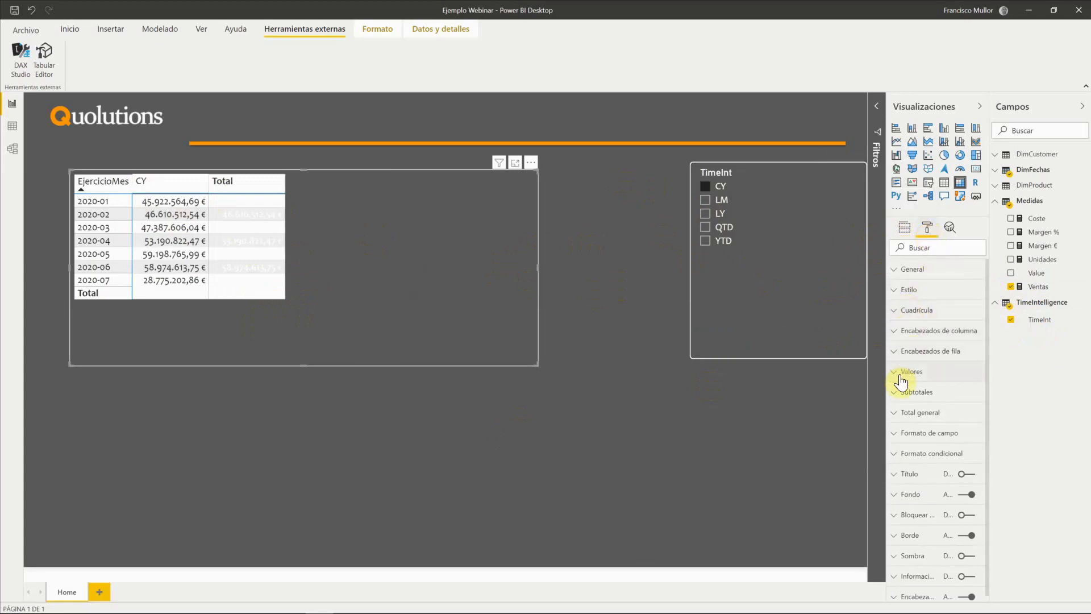
click(895, 414)
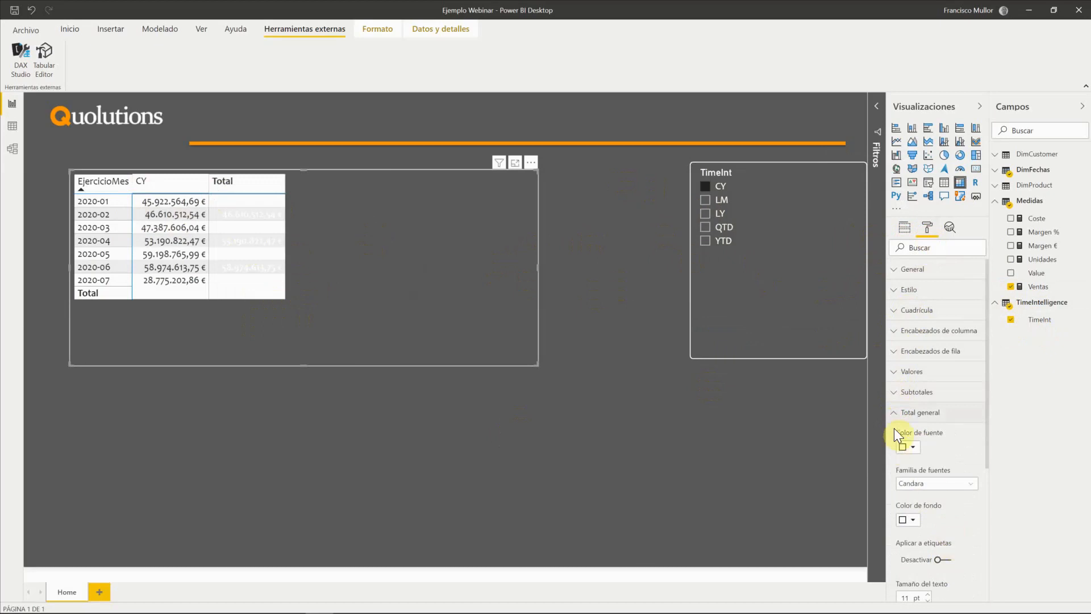
click(894, 396)
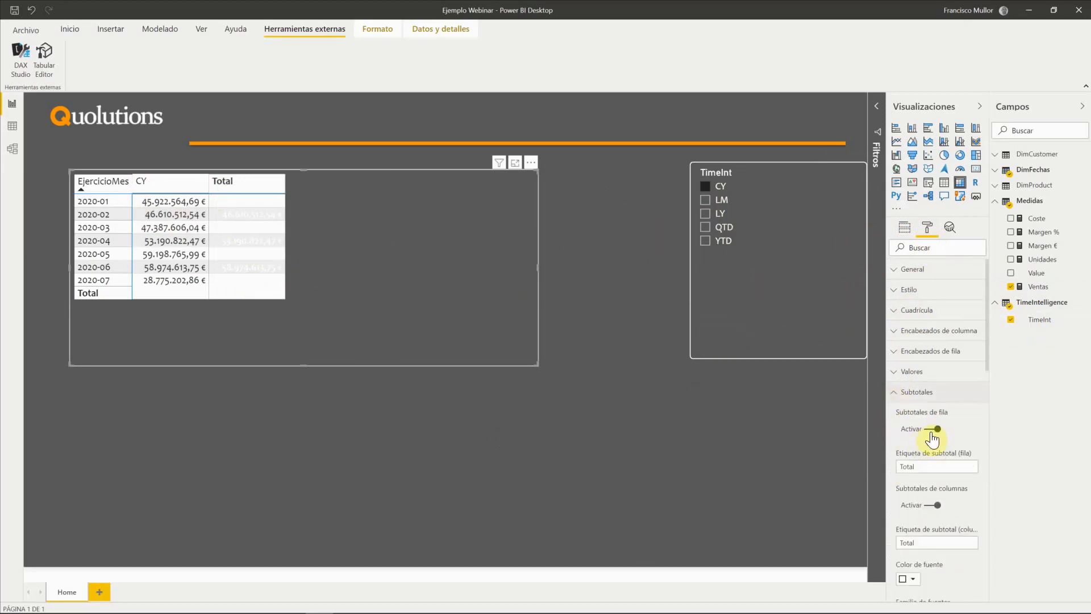
click(934, 429)
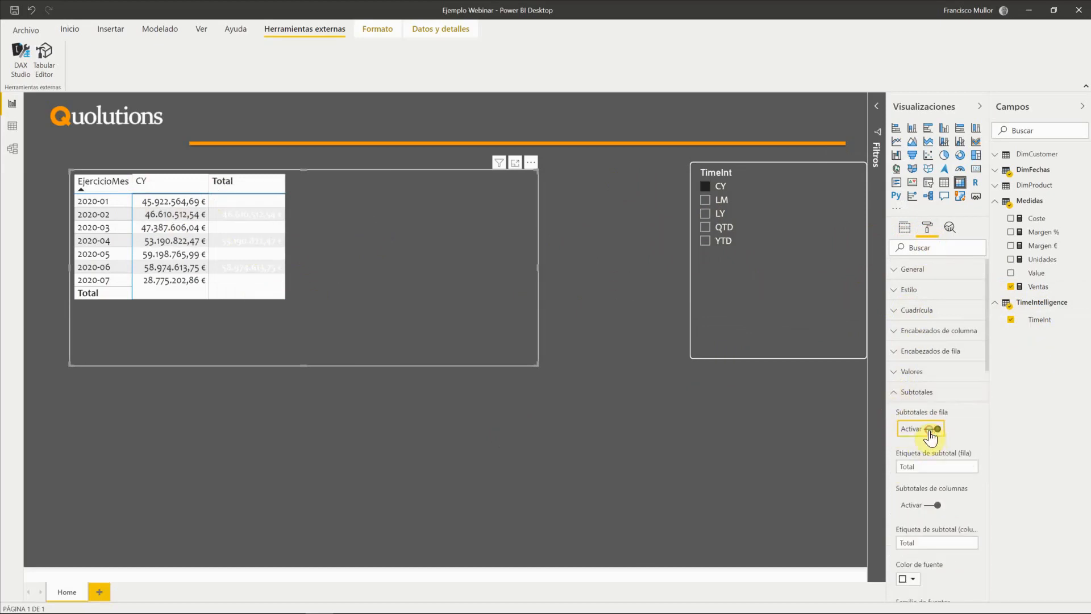
click(930, 507)
click(937, 469)
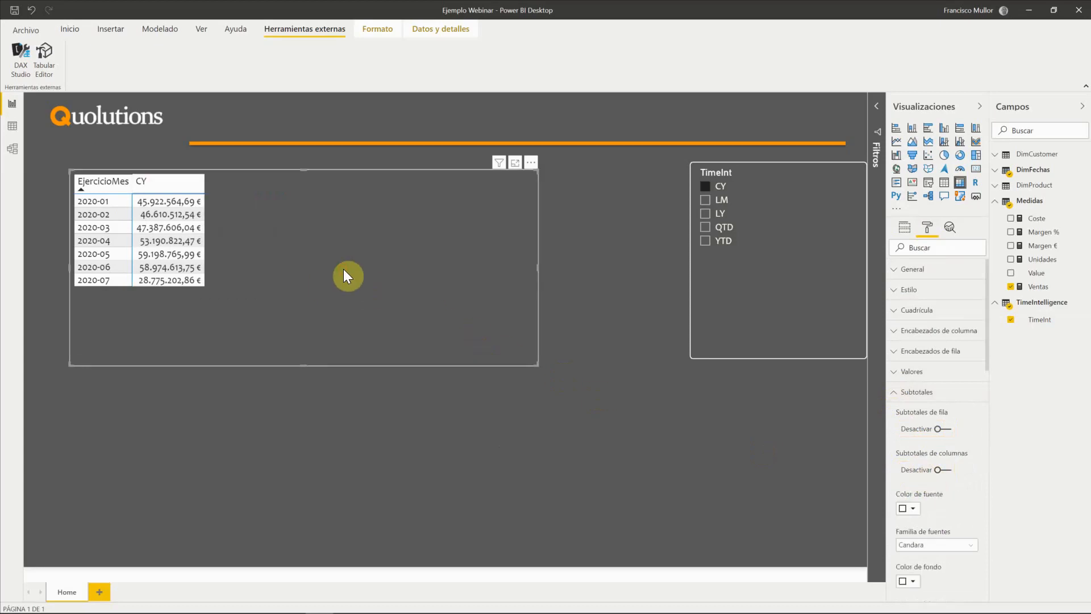
Select all TimeInt slicer items, CY, LM, LY, QTD and YTD, so each one forms a matrix column.
click(719, 190)
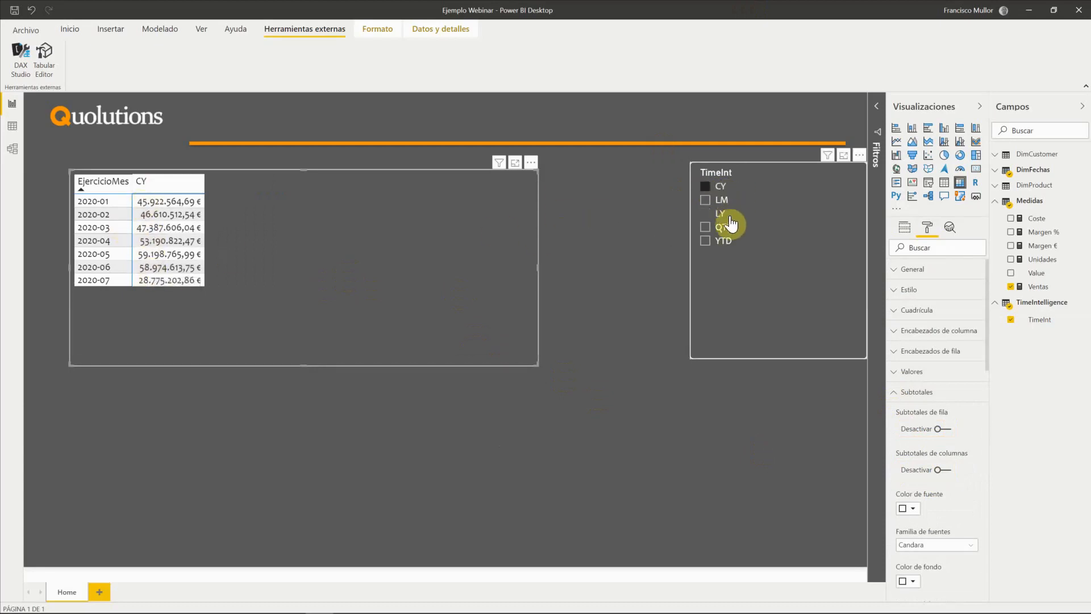
click(707, 221)
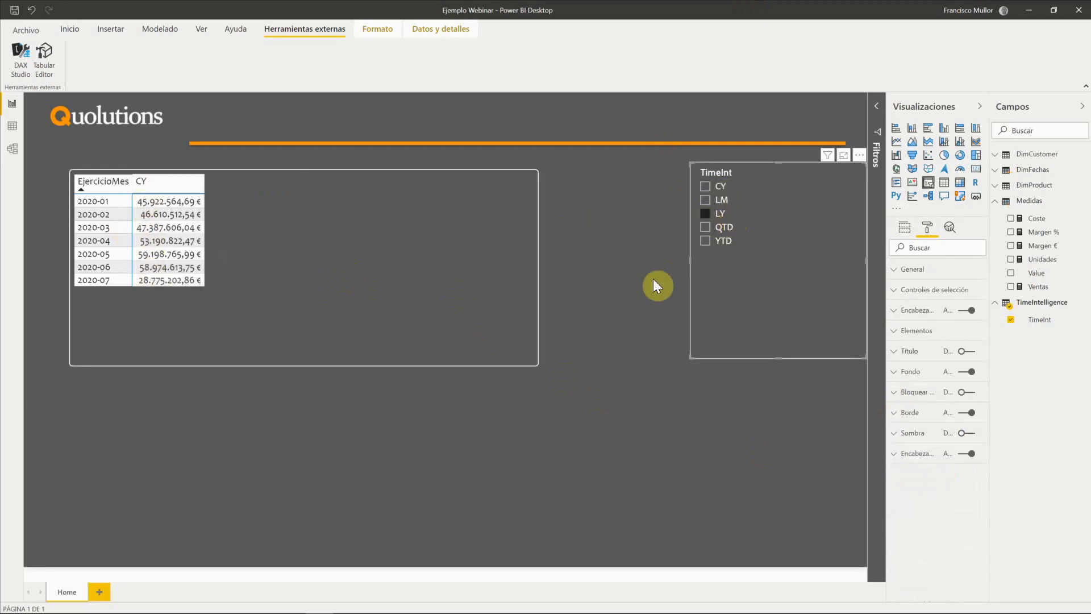
ctrl+click(707, 188)
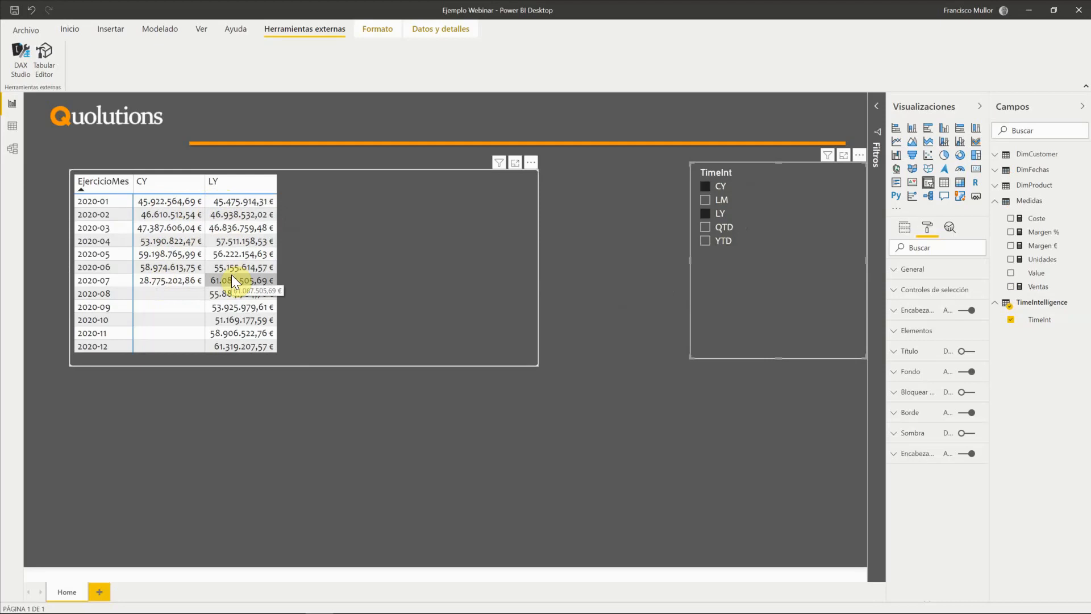
click(707, 201)
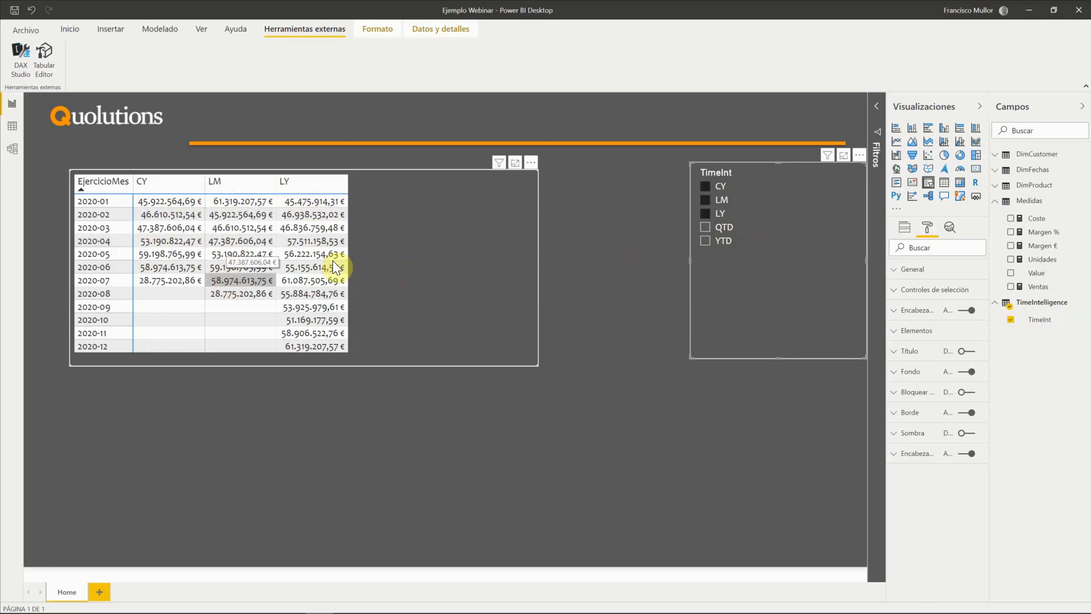
click(705, 229)
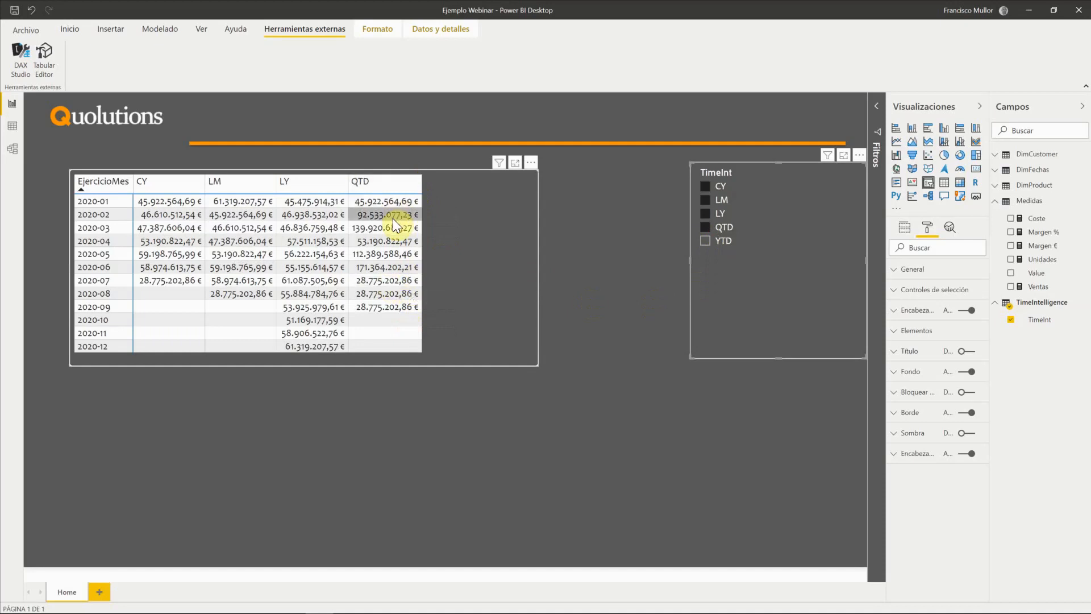
click(710, 244)
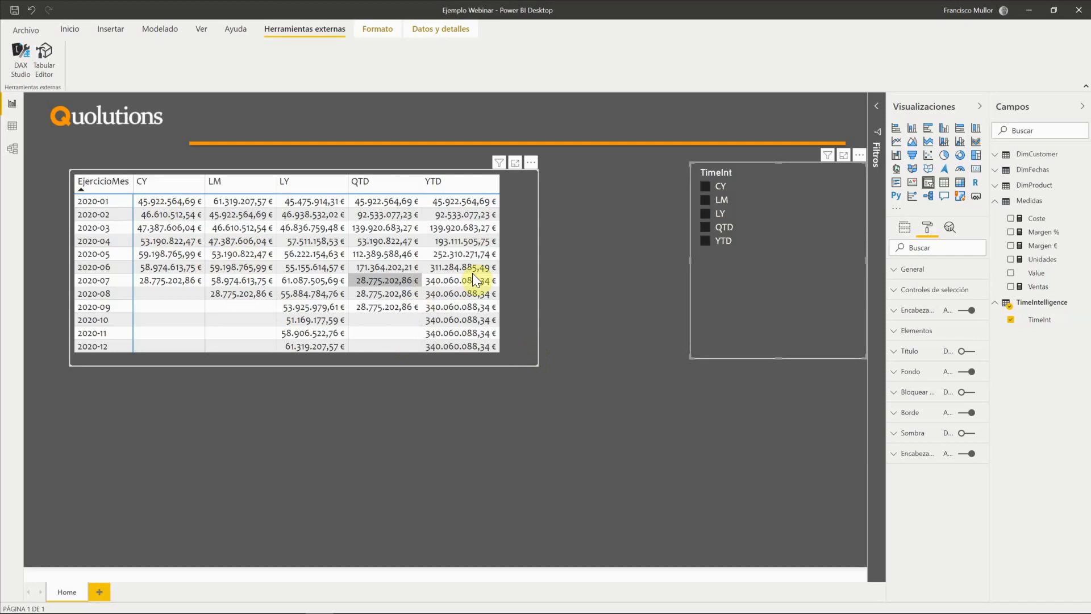
Add Coste to the matrix values, enlarge the matrix across the page and move it to the page's left edge.
click(908, 227)
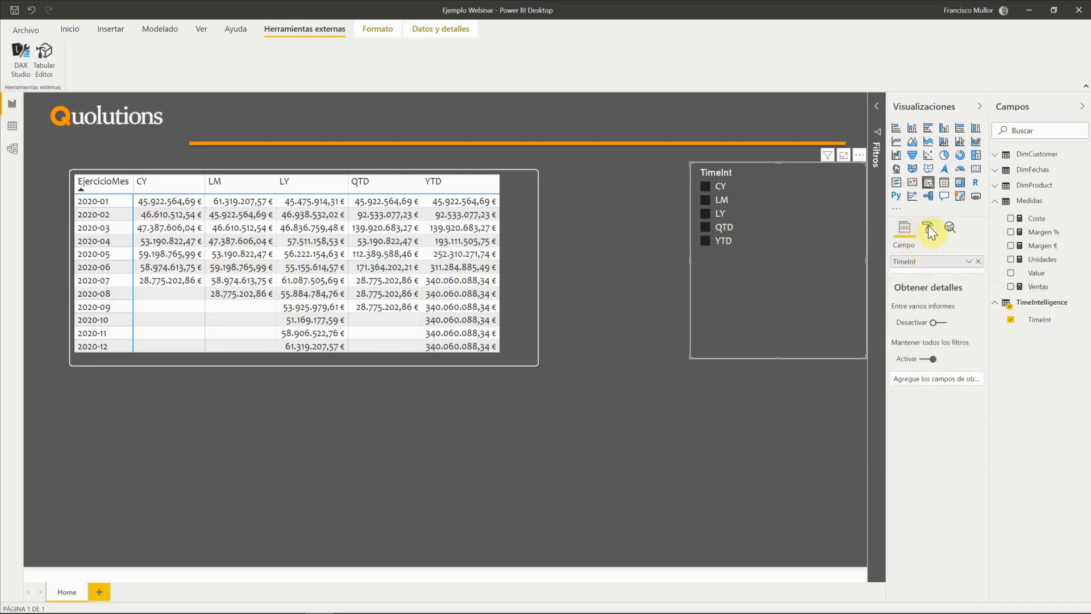
click(518, 338)
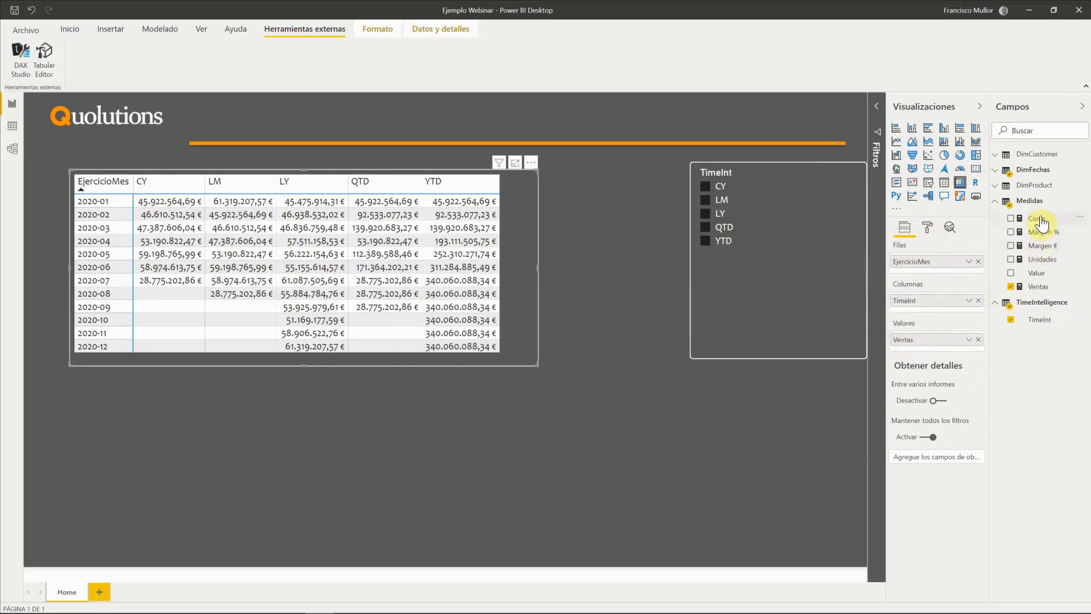
drag(1034, 218, 961, 351)
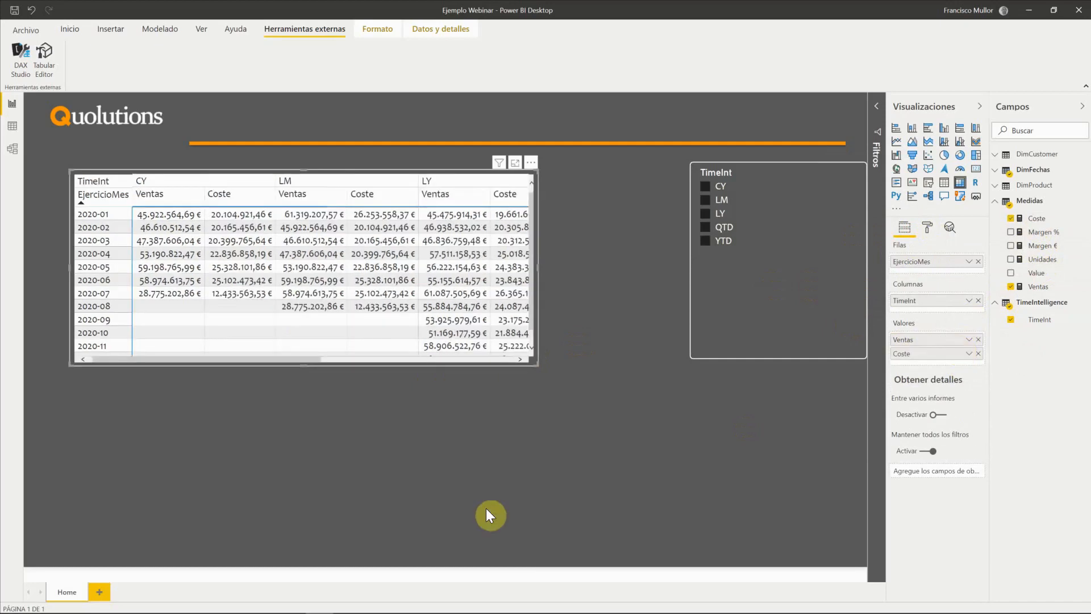
drag(535, 363, 878, 567)
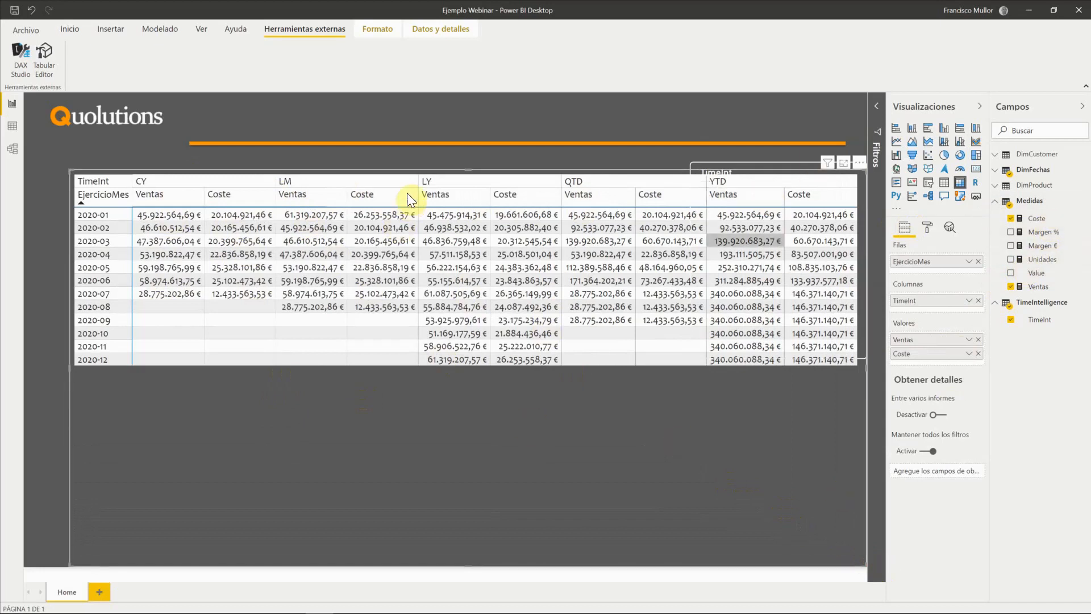
drag(408, 174, 346, 162)
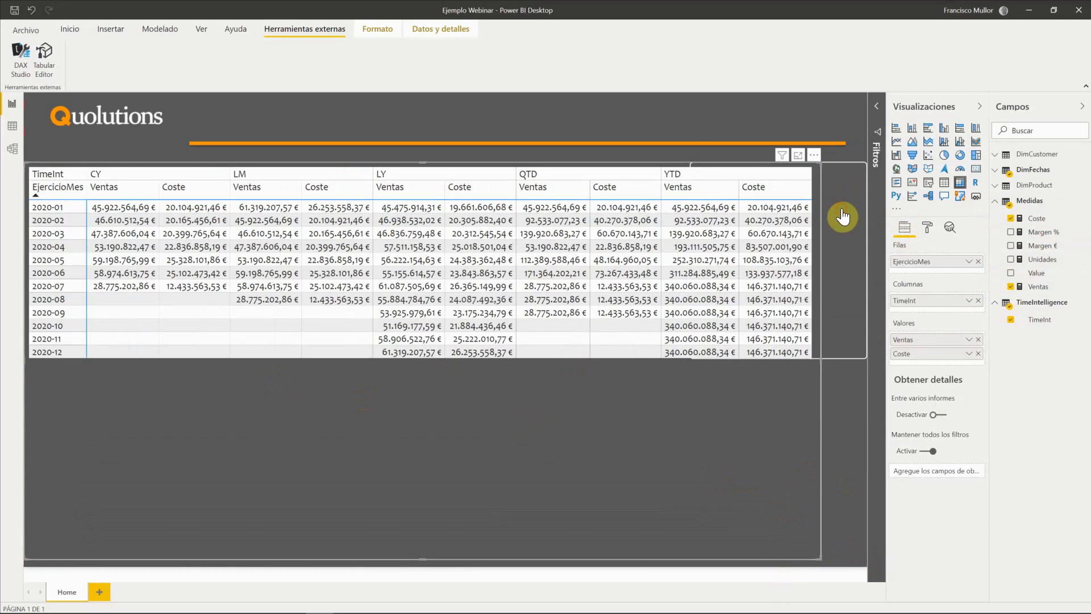
click(820, 558)
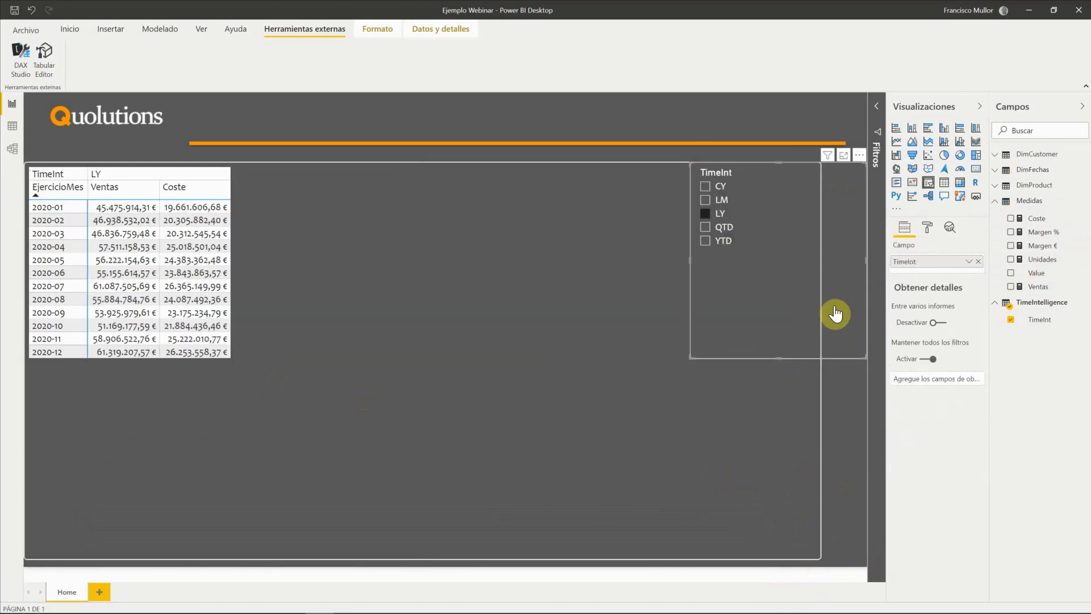
Clear the TimeInt slicer's selection and delete the slicer from the page.
click(703, 214)
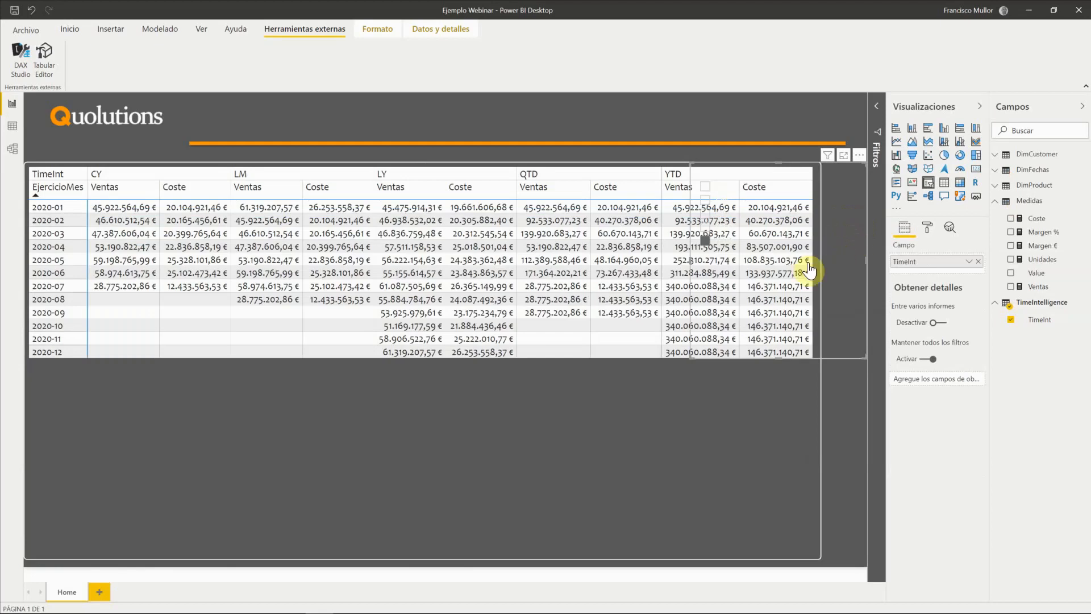
click(700, 242)
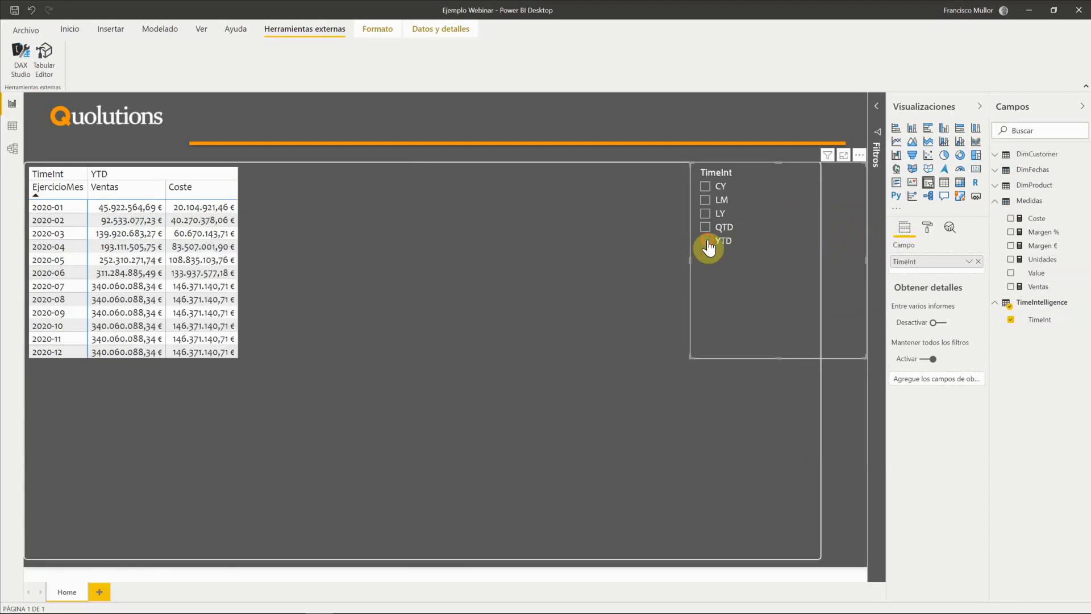
click(855, 170)
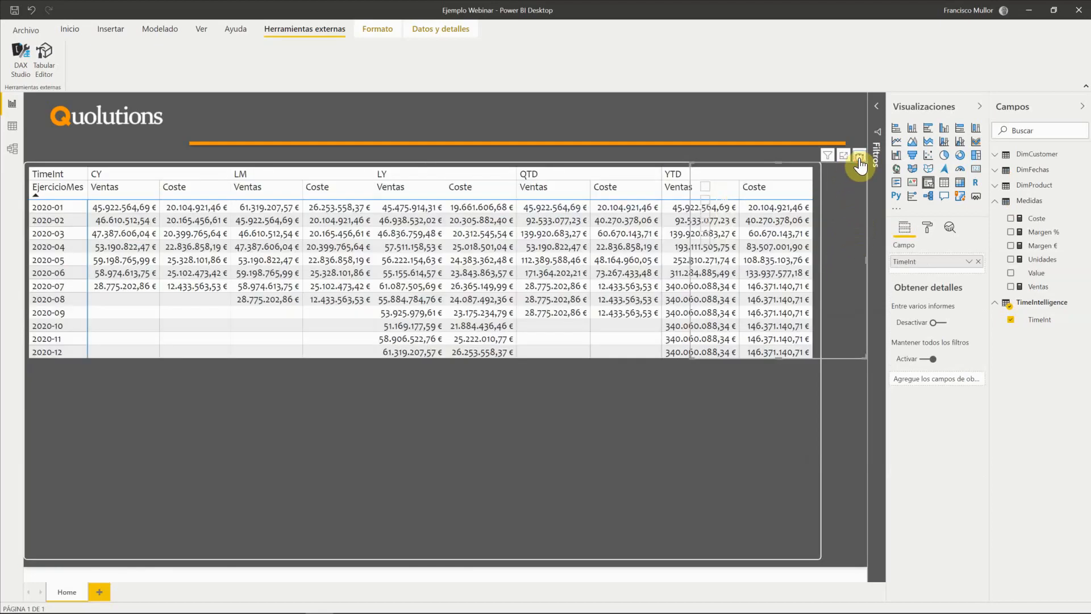
click(859, 156)
click(888, 209)
Add Margen € to the matrix values below Coste and look across its TimeInt columns.
click(422, 440)
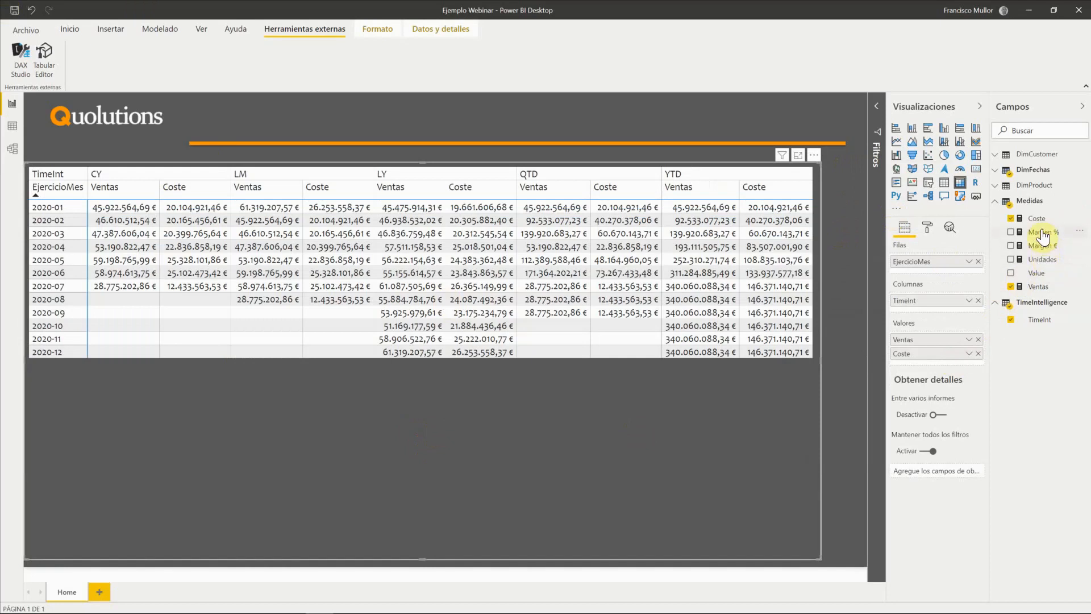
drag(1041, 245, 964, 367)
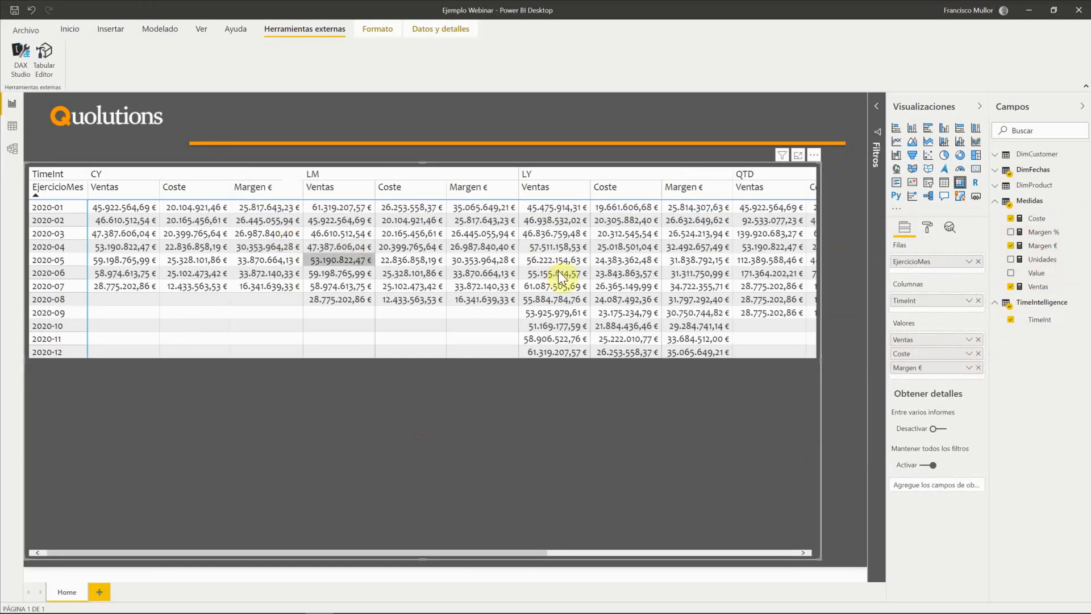
drag(537, 551, 738, 565)
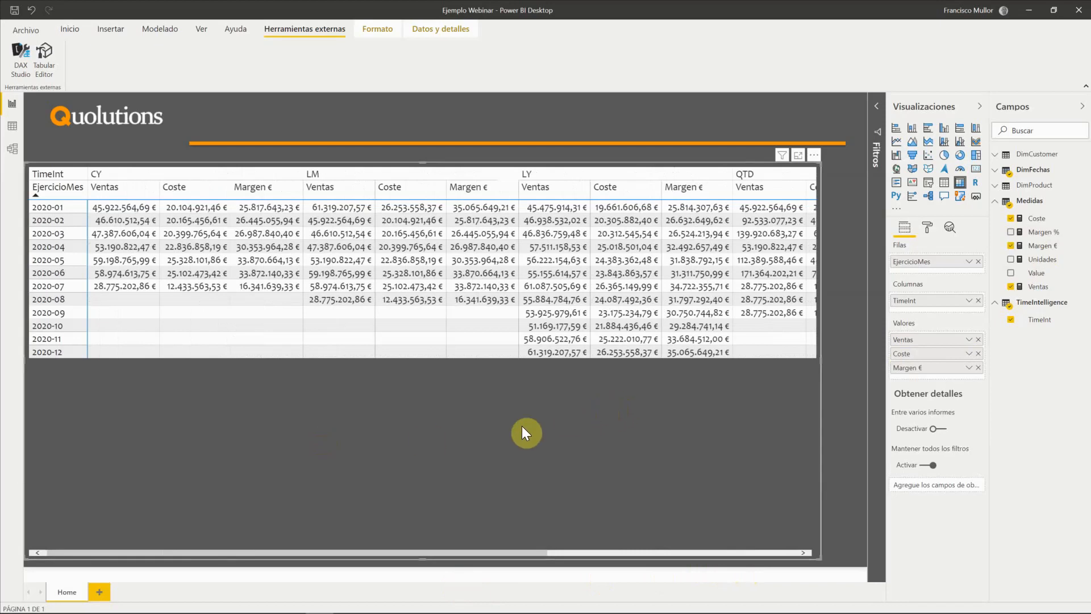
drag(459, 553, 780, 563)
drag(616, 561, 173, 545)
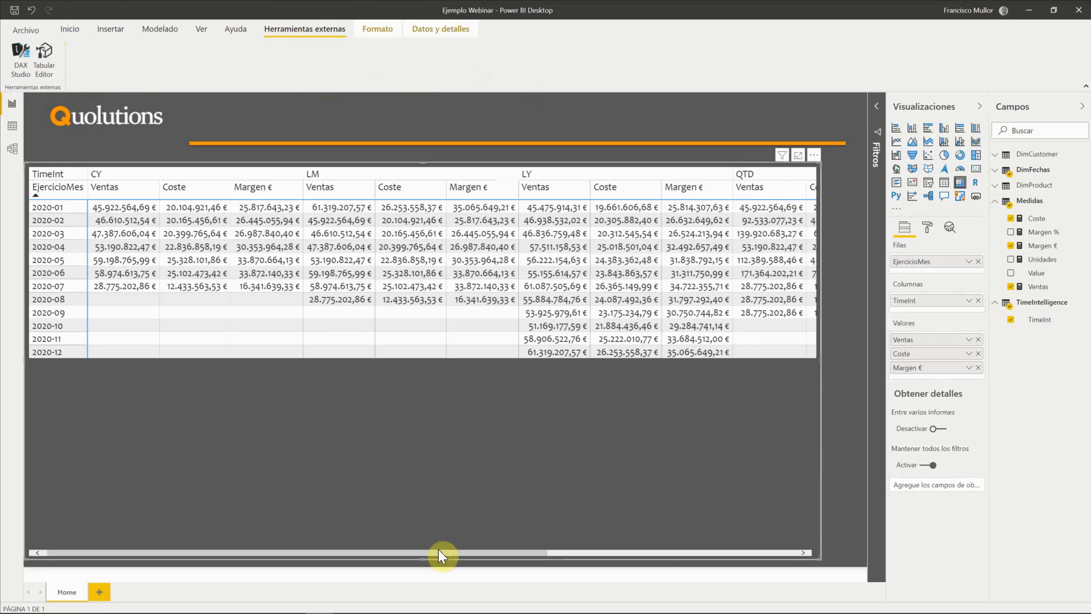
drag(448, 555, 213, 527)
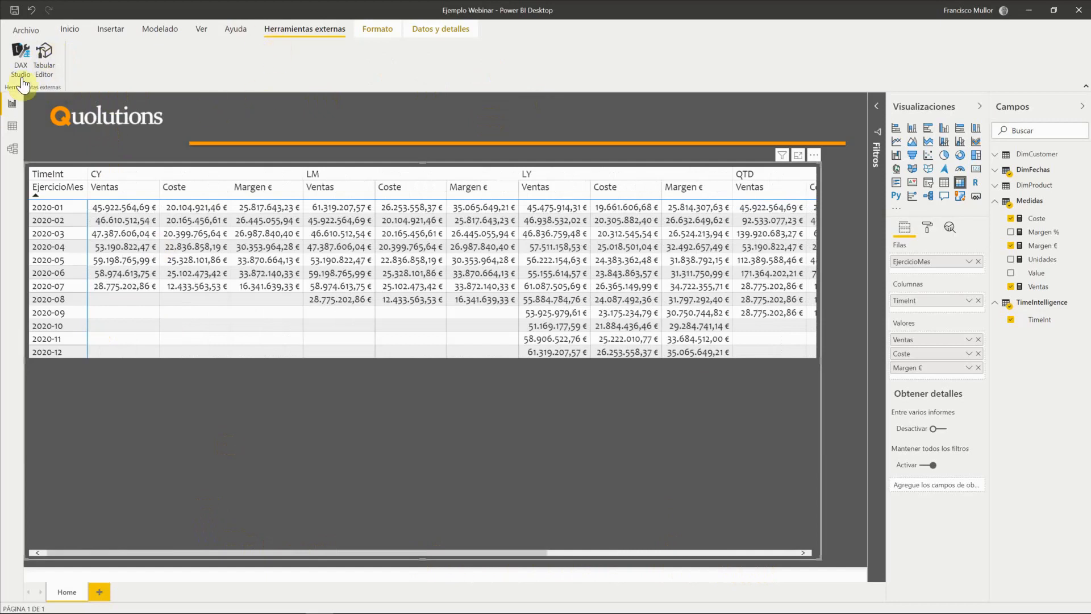
Open Tabular Editor on the report's model.
click(43, 56)
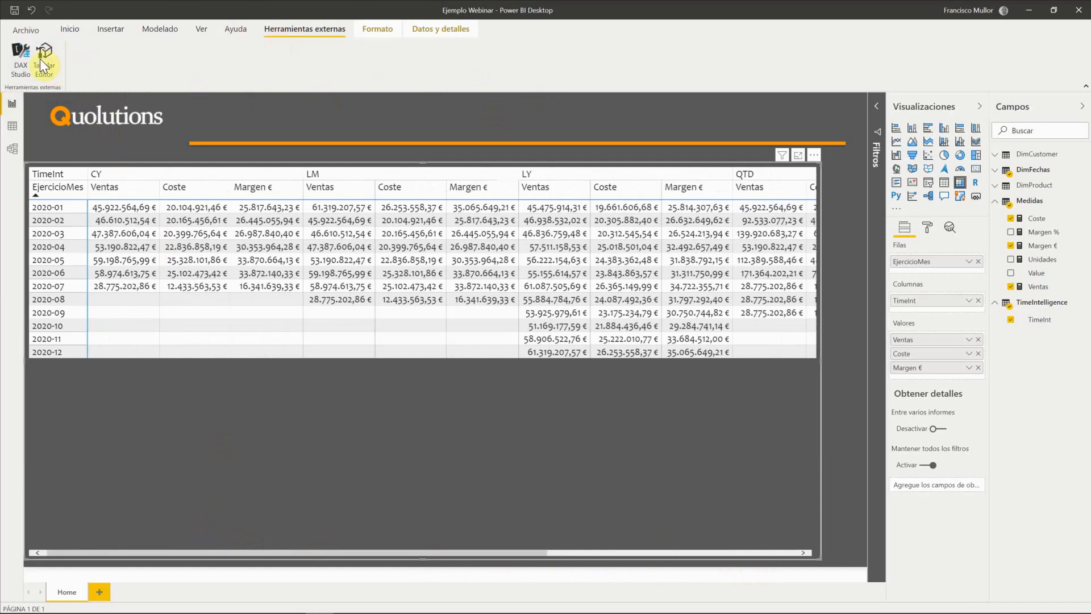